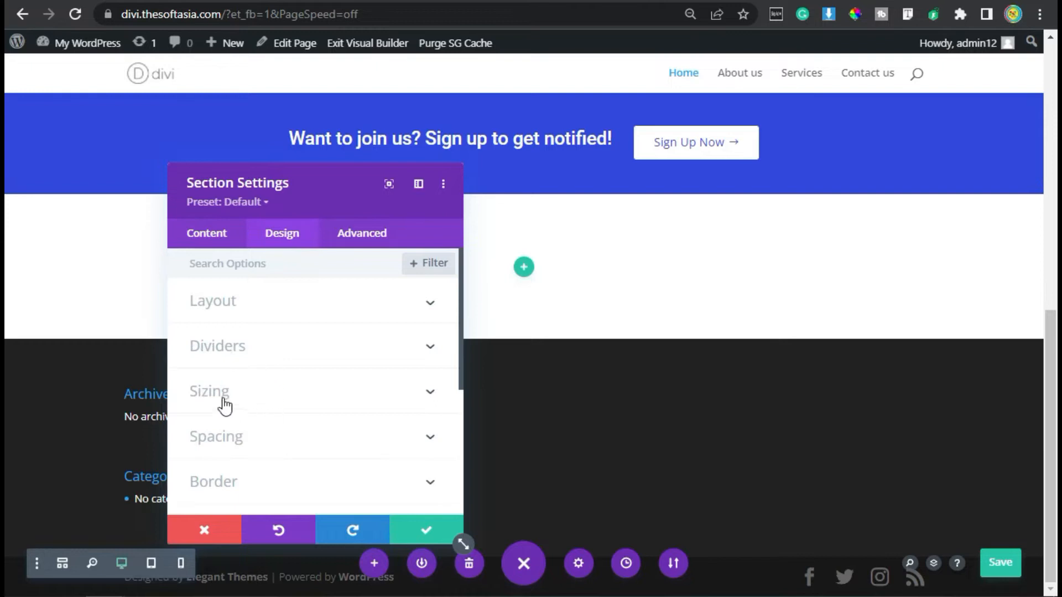
# Step: Set the empty section's linked top and bottom padding to 80px and apply the section settings
pyautogui.click(234, 437)
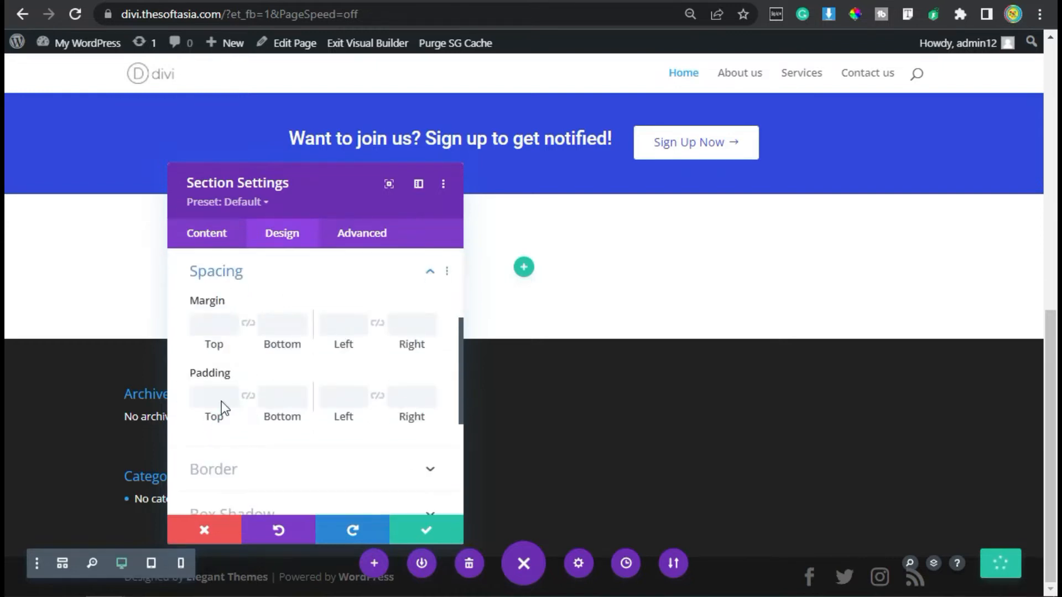
pyautogui.click(198, 402)
pyautogui.click(248, 395)
pyautogui.click(195, 396)
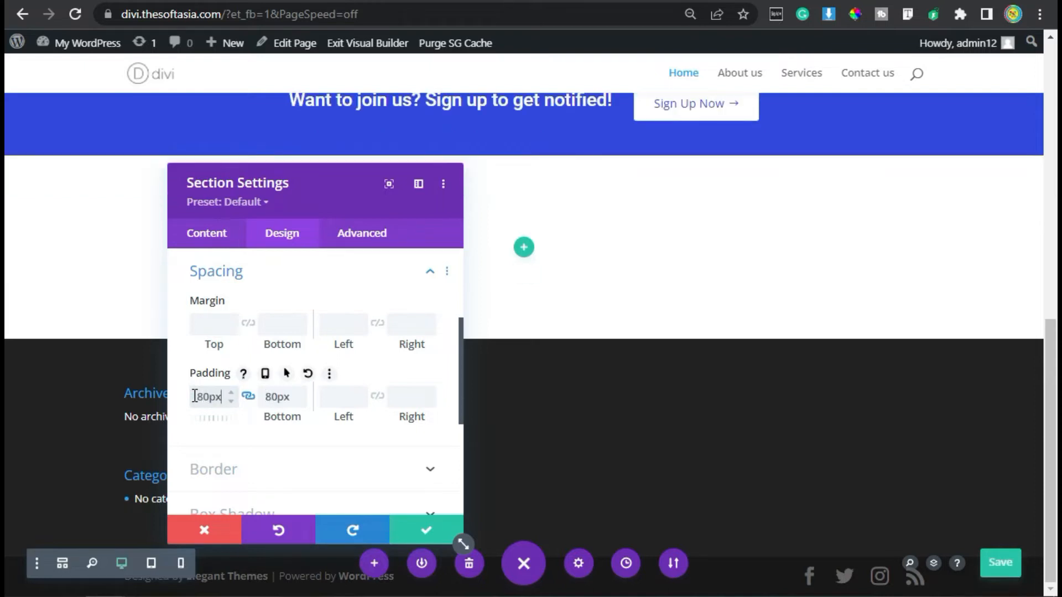
pyautogui.click(430, 533)
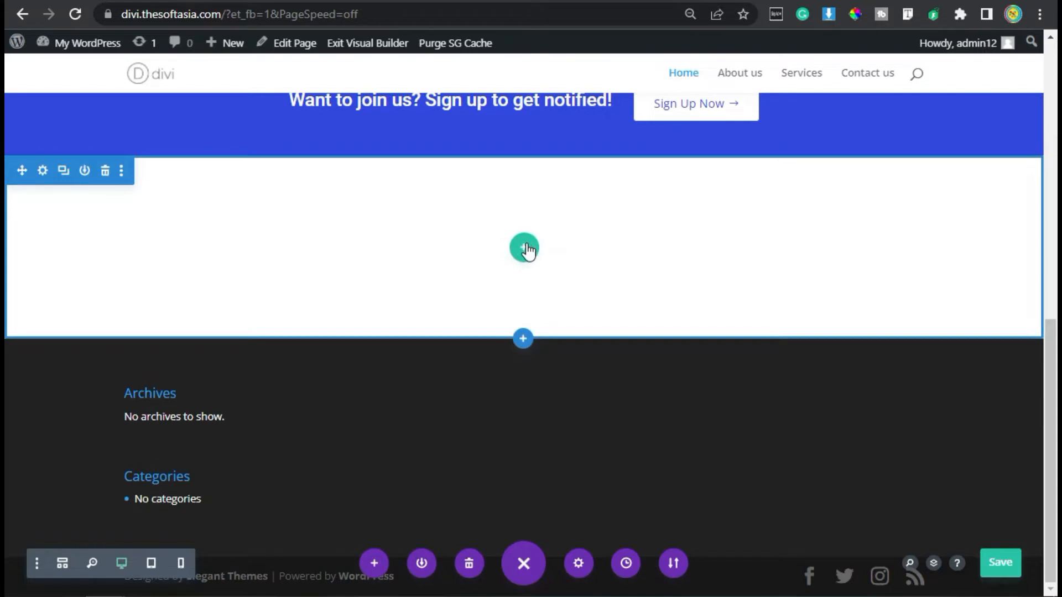
# Step: Insert a row with two equal columns in the empty section and add a Code module to its first column
pyautogui.click(524, 248)
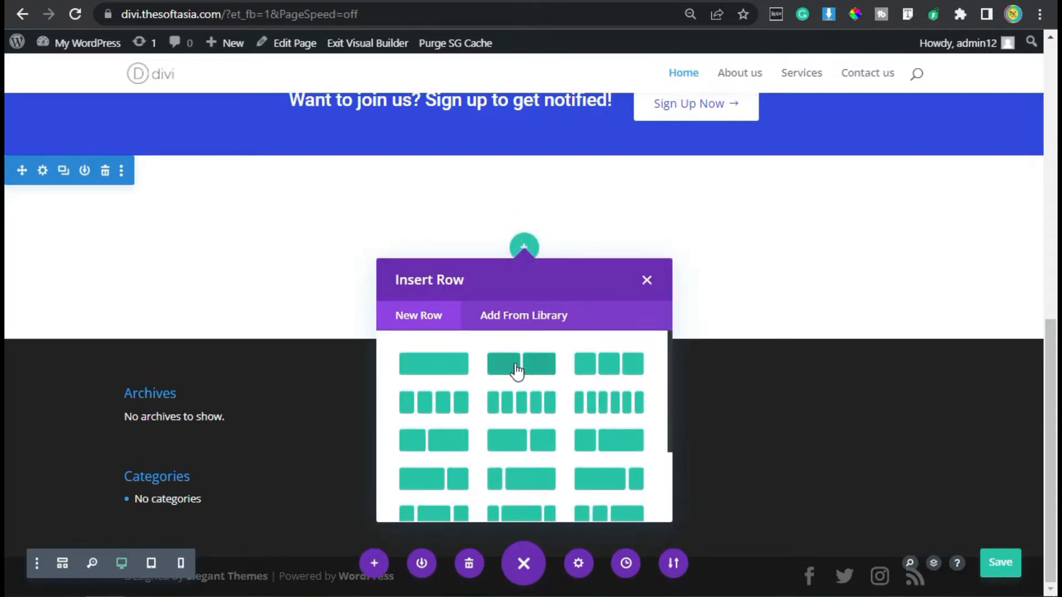
pyautogui.click(513, 365)
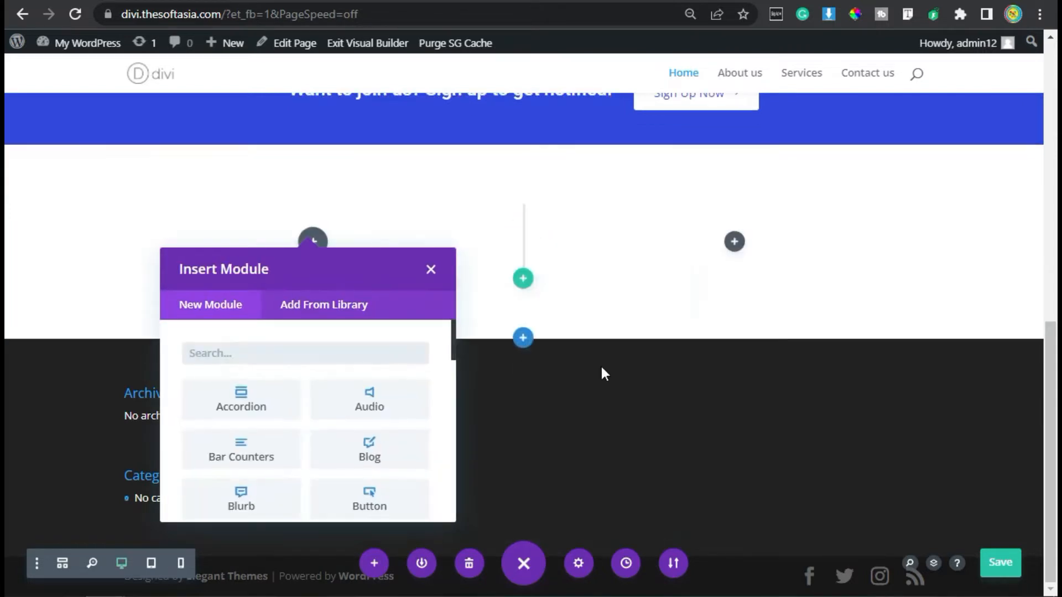
pyautogui.click(284, 351)
pyautogui.write('code')
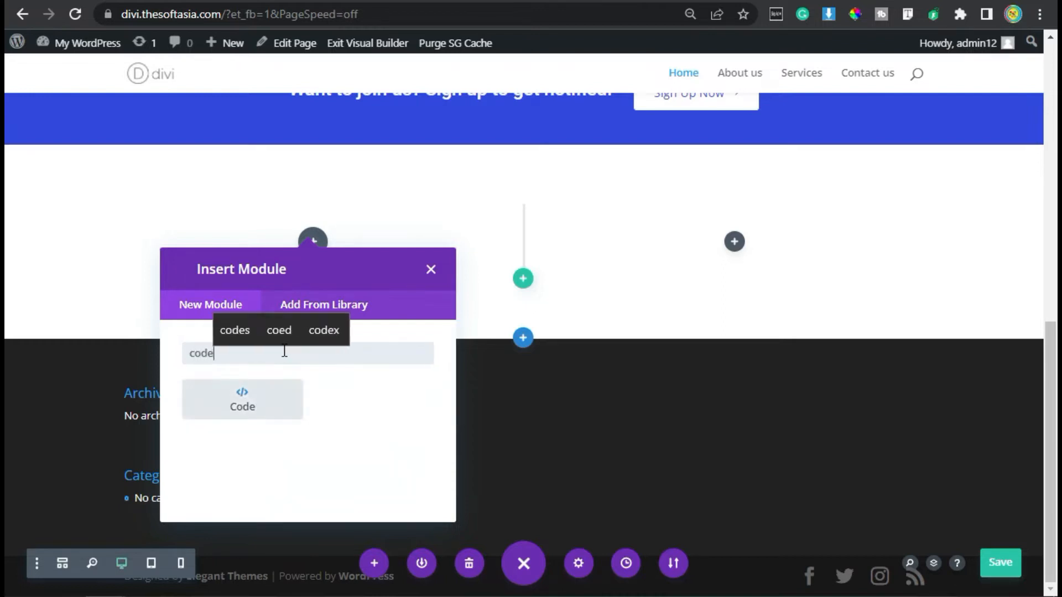
pyautogui.click(242, 397)
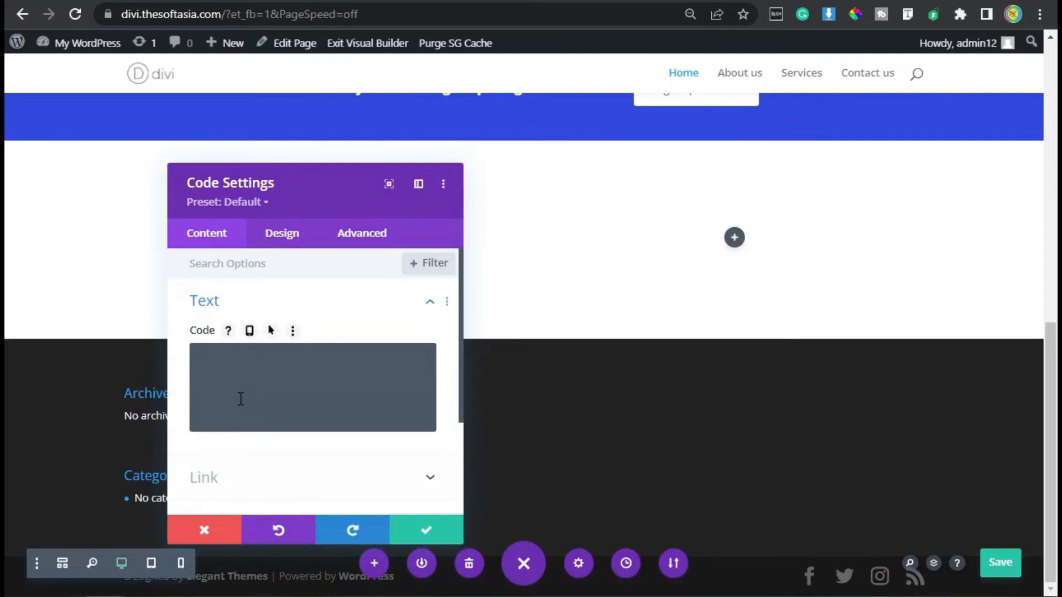
# Step: Give the Code module the background image Blob-Background.jpeg from the media library
pyautogui.scroll(-3, 239, 403)
pyautogui.click(262, 385)
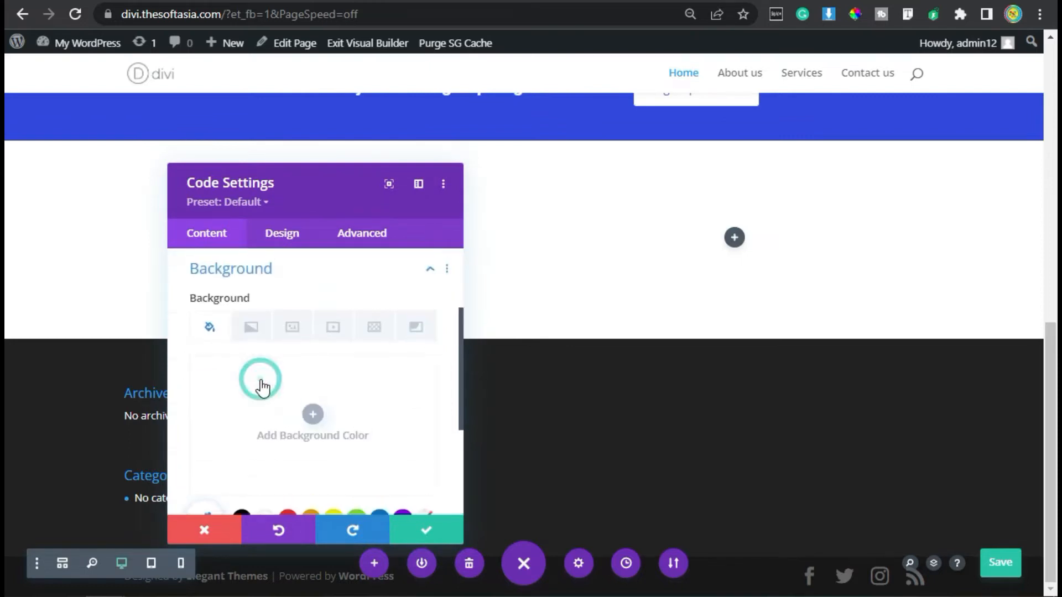
pyautogui.click(294, 326)
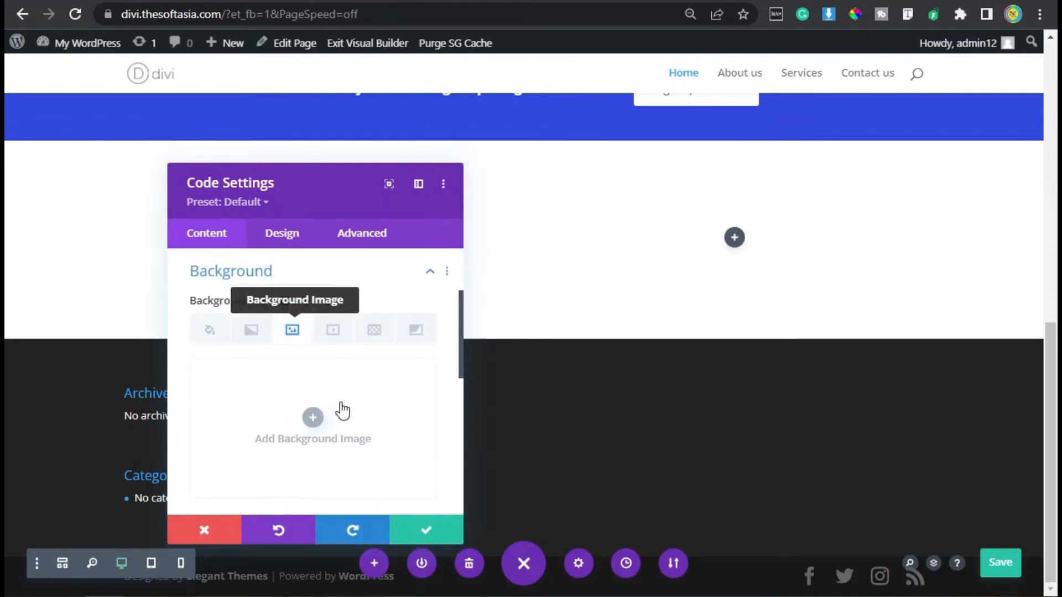
pyautogui.click(313, 417)
pyautogui.click(342, 241)
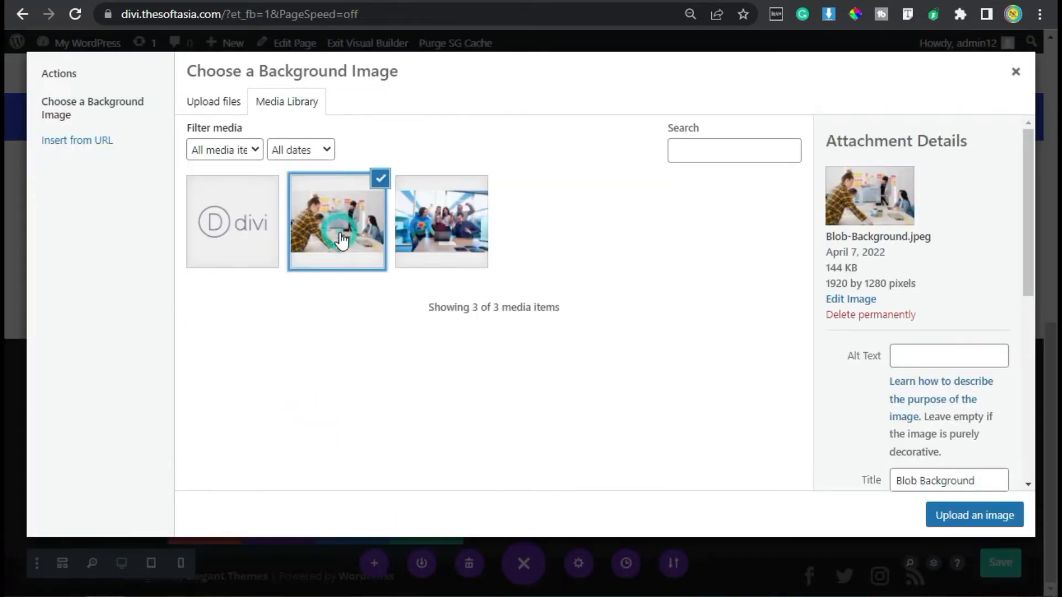
pyautogui.click(971, 511)
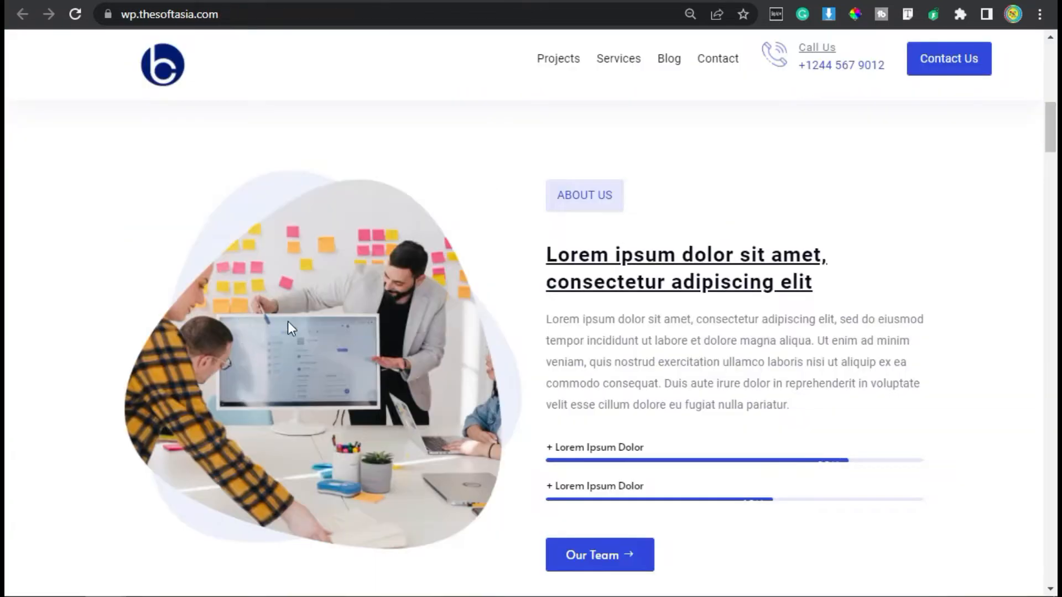
pyautogui.click(288, 322)
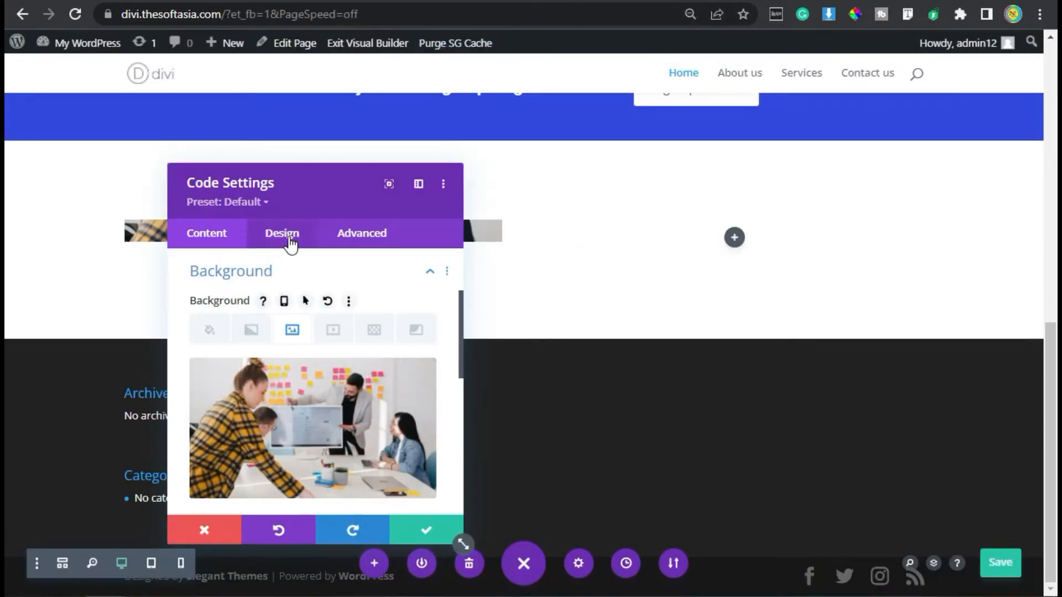
# Step: Set the height of the Code module with the background image to 500
pyautogui.click(289, 239)
pyautogui.click(304, 348)
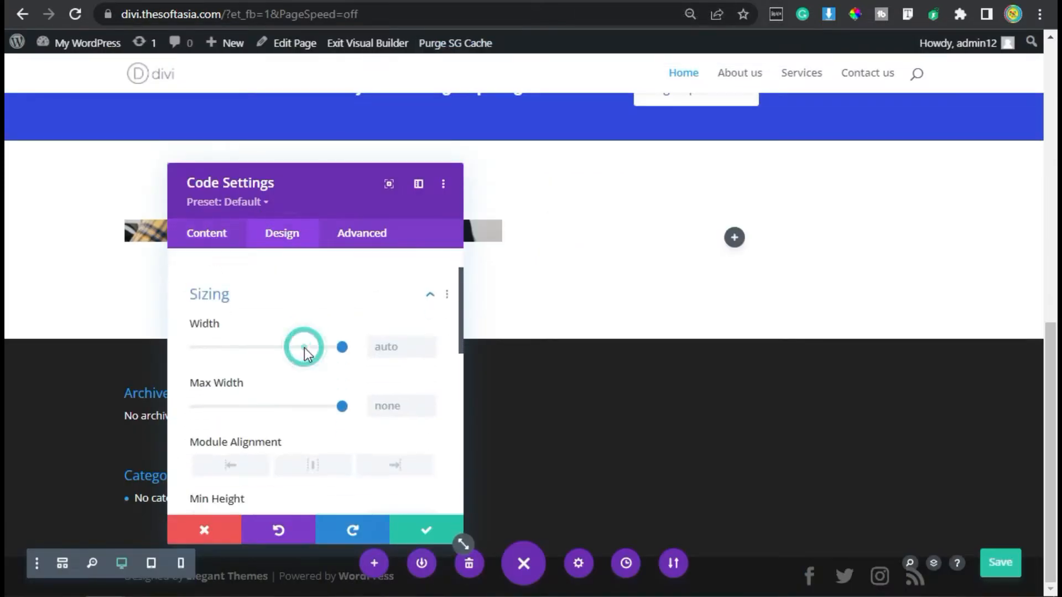
pyautogui.scroll(-2, 341, 430)
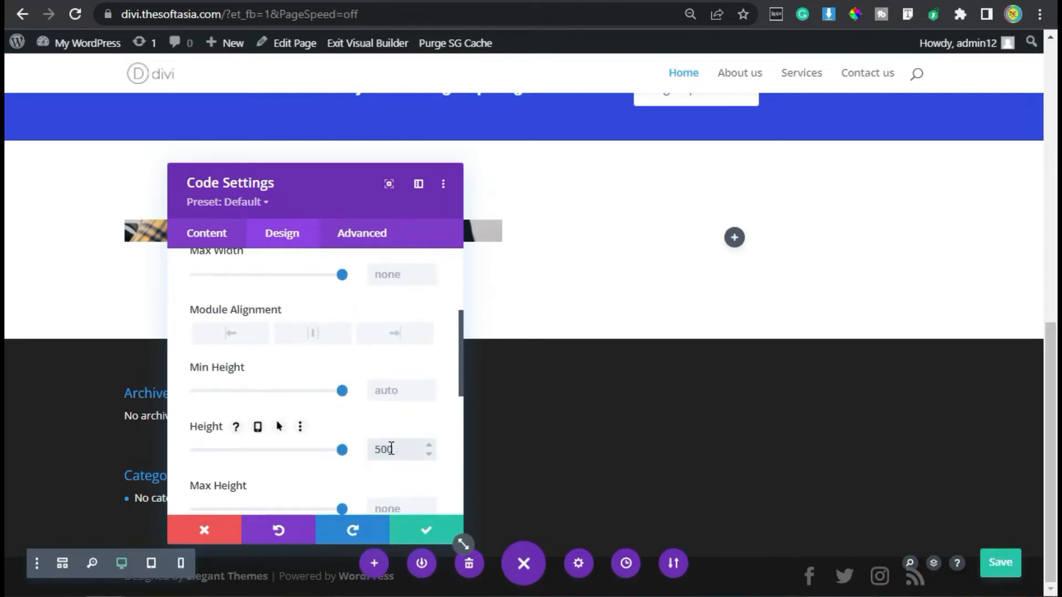
# Step: Set the Code module's animation style to Flip
pyautogui.scroll(-6, 349, 371)
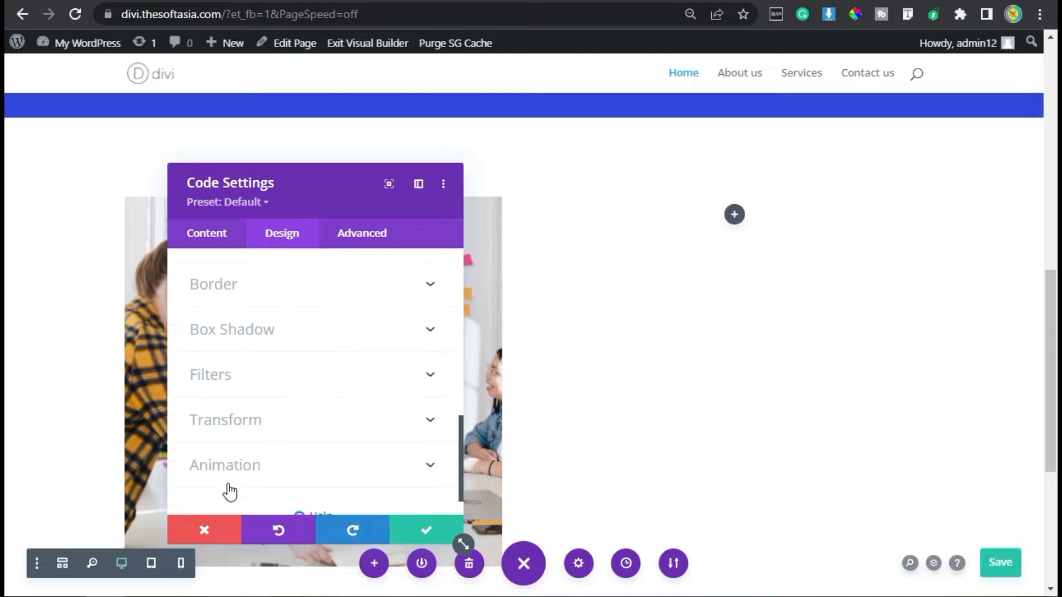
pyautogui.click(248, 475)
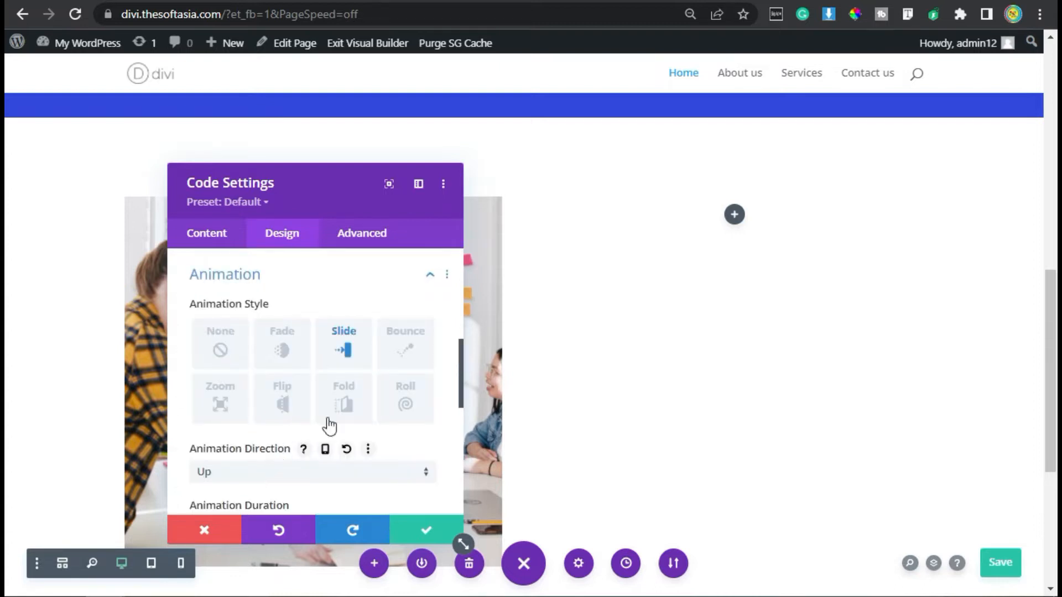
pyautogui.click(346, 403)
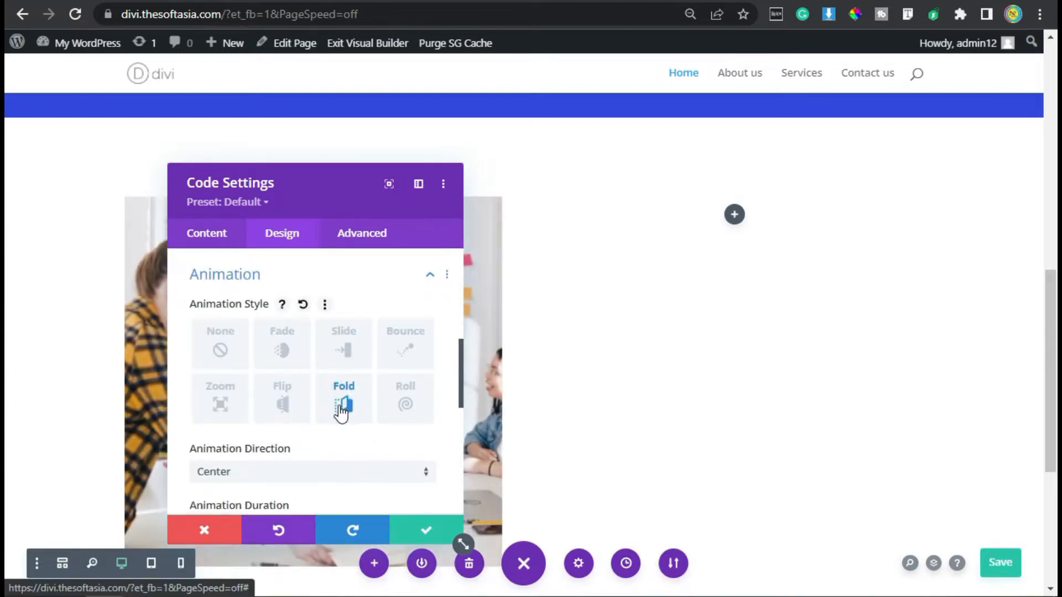
pyautogui.click(278, 474)
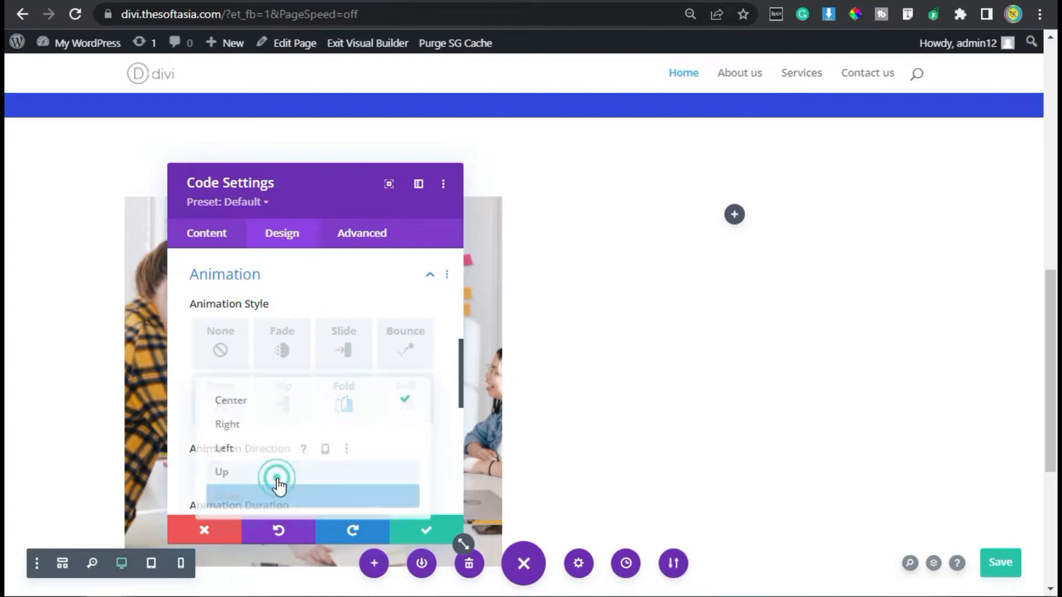
pyautogui.click(289, 409)
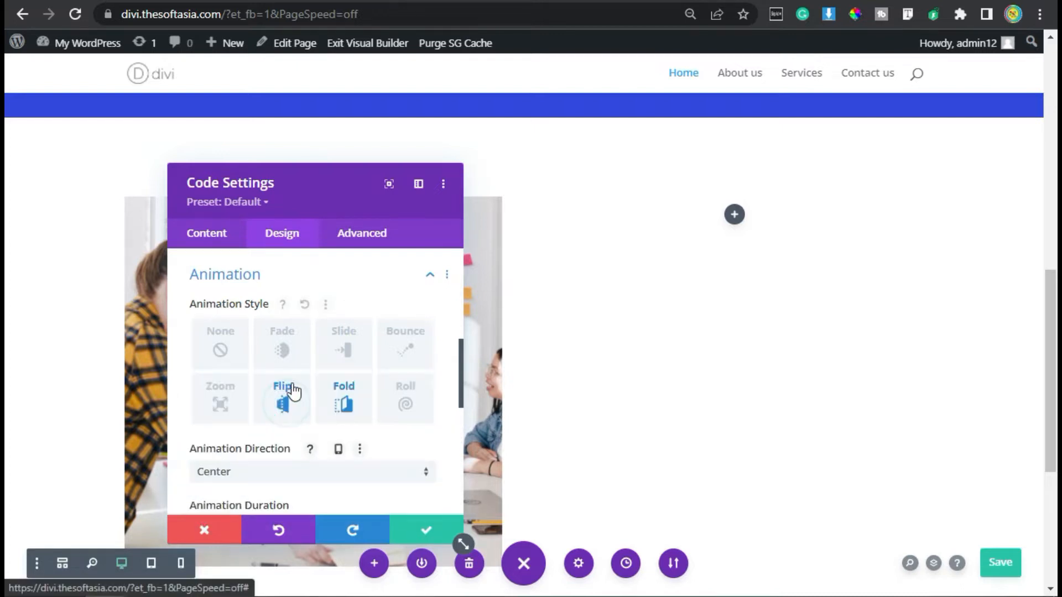
# Step: Paste the copied blob-shape mask code into the Code module's Main Element custom CSS and apply the settings
pyautogui.click(356, 236)
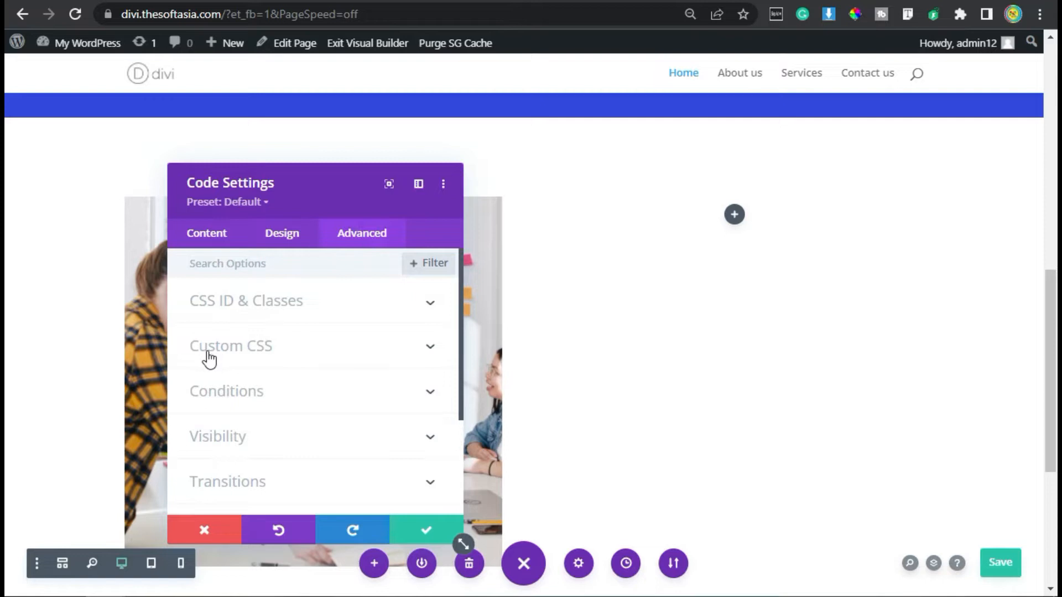
pyautogui.click(300, 357)
pyautogui.scroll(-2, 293, 398)
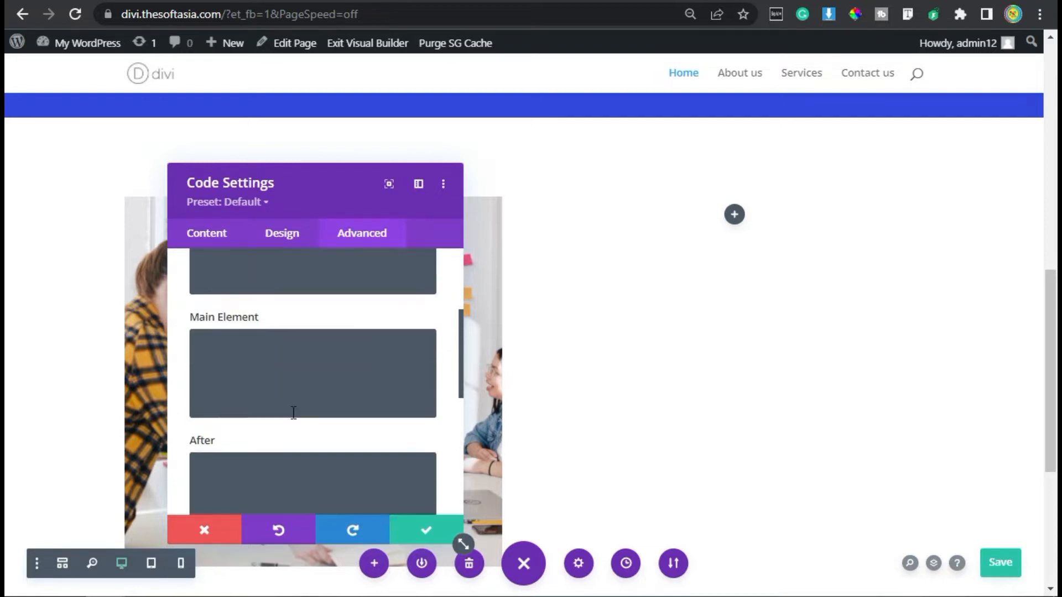
pyautogui.click(227, 347)
pyautogui.hotkey('ctrl', 'v')
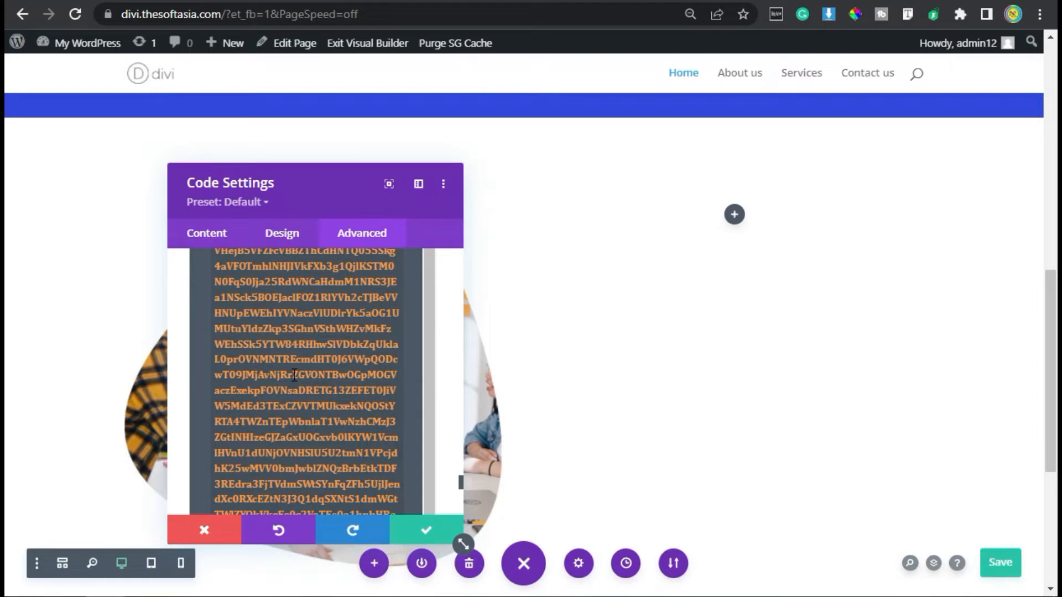
pyautogui.click(423, 532)
# Step: Add a second Code module below the blob-shaped image in the first column
pyautogui.scroll(-2, 346, 363)
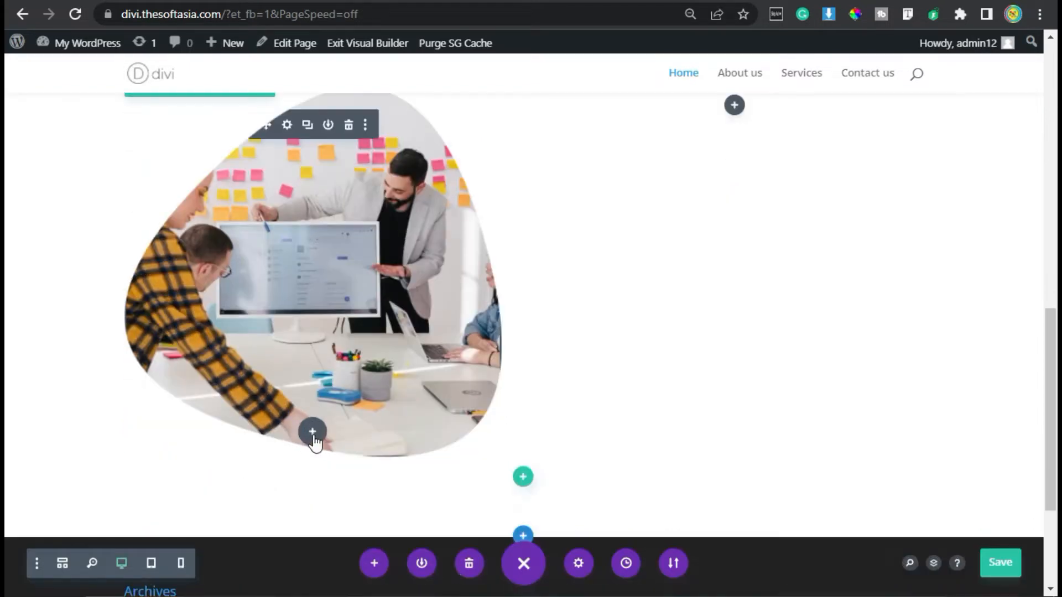
pyautogui.click(313, 433)
pyautogui.scroll(-2, 254, 315)
pyautogui.click(249, 315)
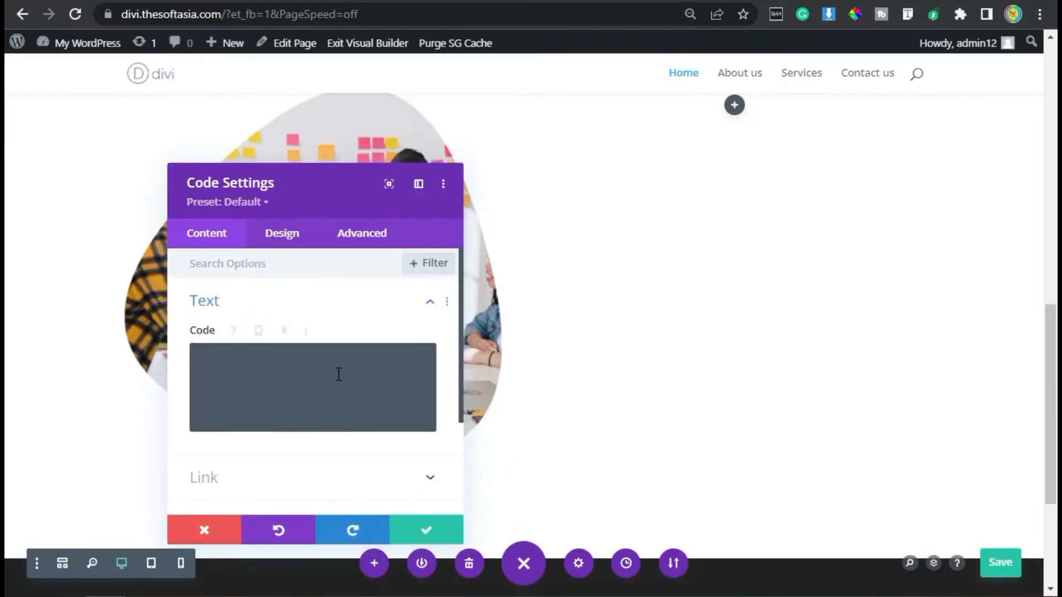
# Step: Set the second Code module's background color to #e5e8fc
pyautogui.scroll(-3, 335, 376)
pyautogui.click(261, 379)
pyautogui.scroll(-2, 273, 380)
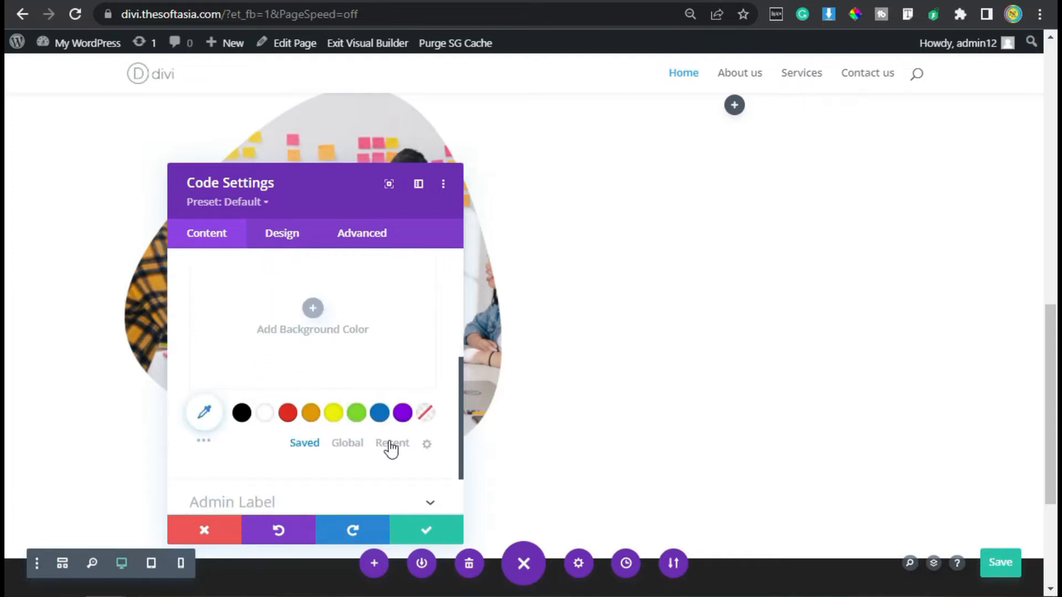
pyautogui.click(205, 414)
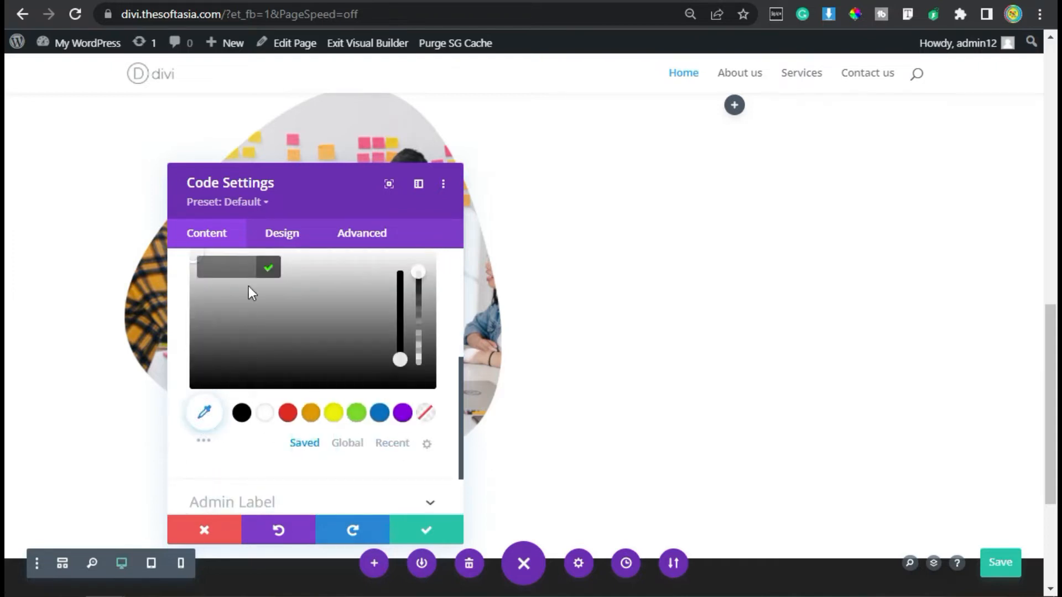
pyautogui.write('#e5e8fc')
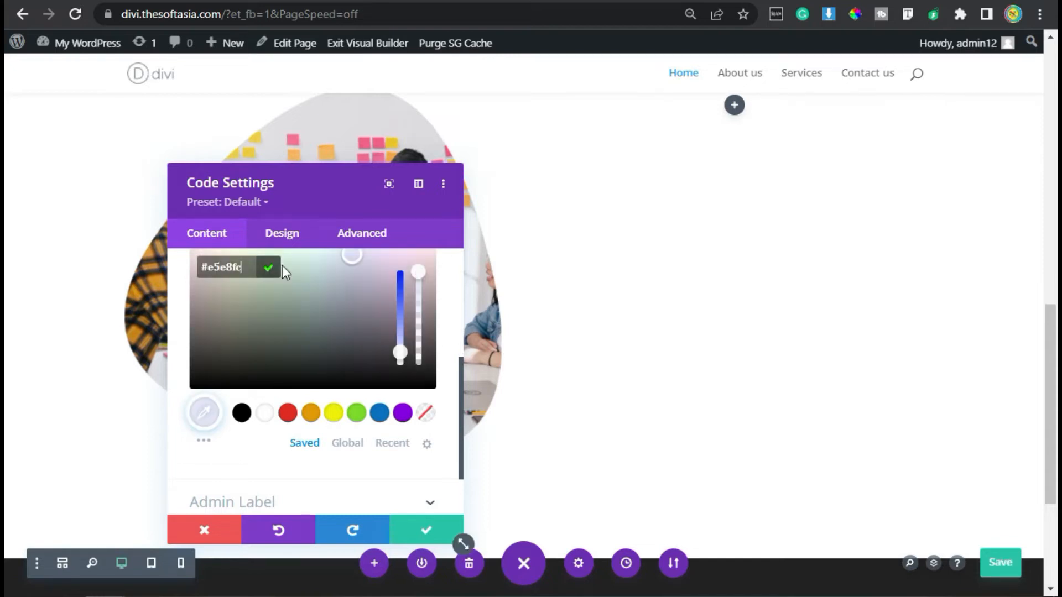
pyautogui.click(271, 271)
pyautogui.scroll(3, 275, 353)
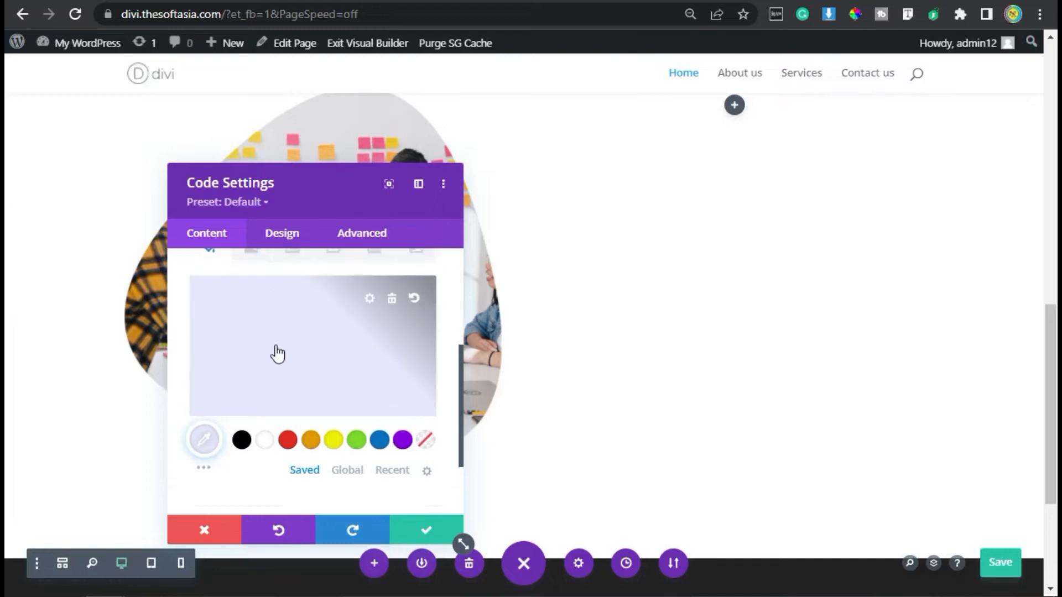
# Step: Size the second Code module with a width of 100 and a height of 500px
pyautogui.scroll(-2, 164, 260)
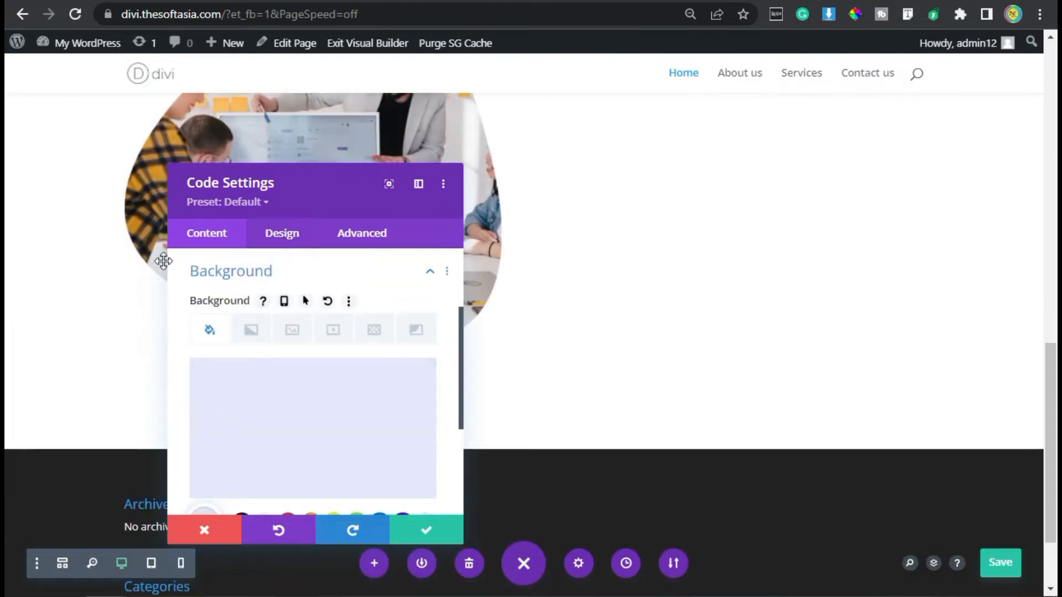
pyautogui.click(291, 248)
pyautogui.click(318, 346)
pyautogui.click(398, 326)
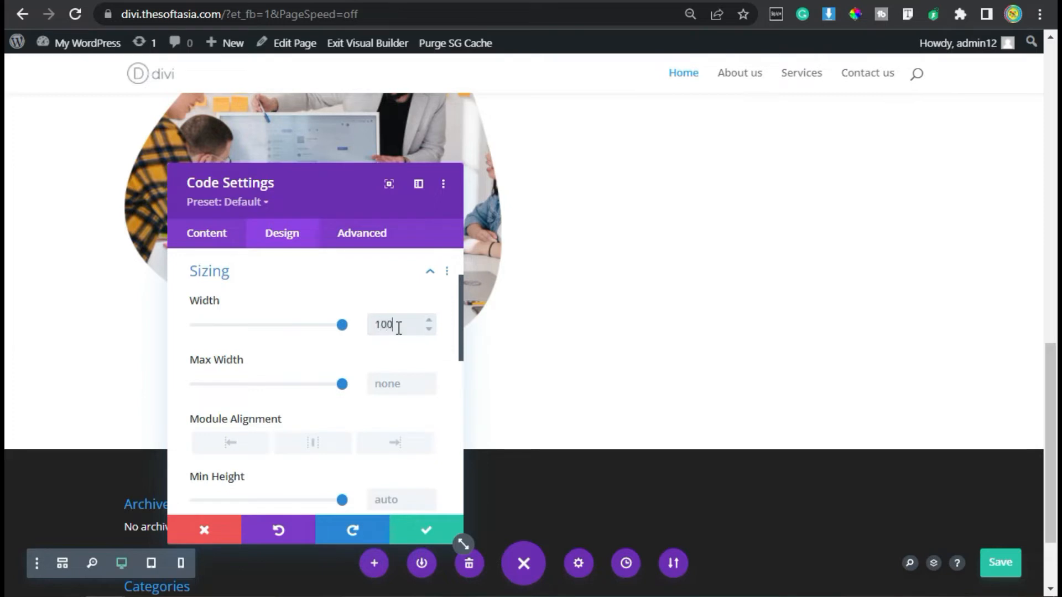
pyautogui.scroll(-2, 292, 341)
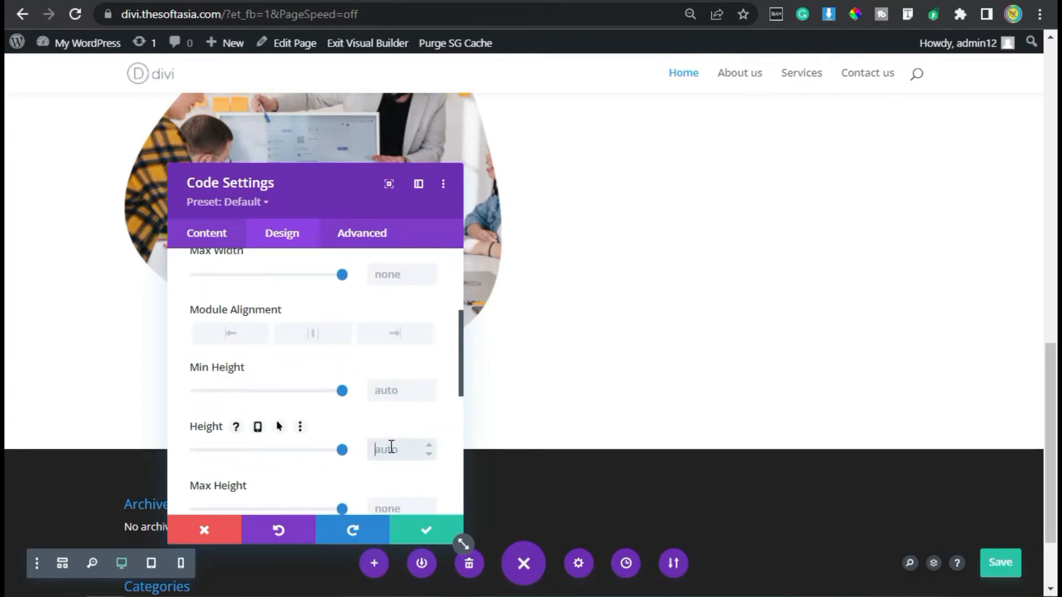
pyautogui.write('500px')
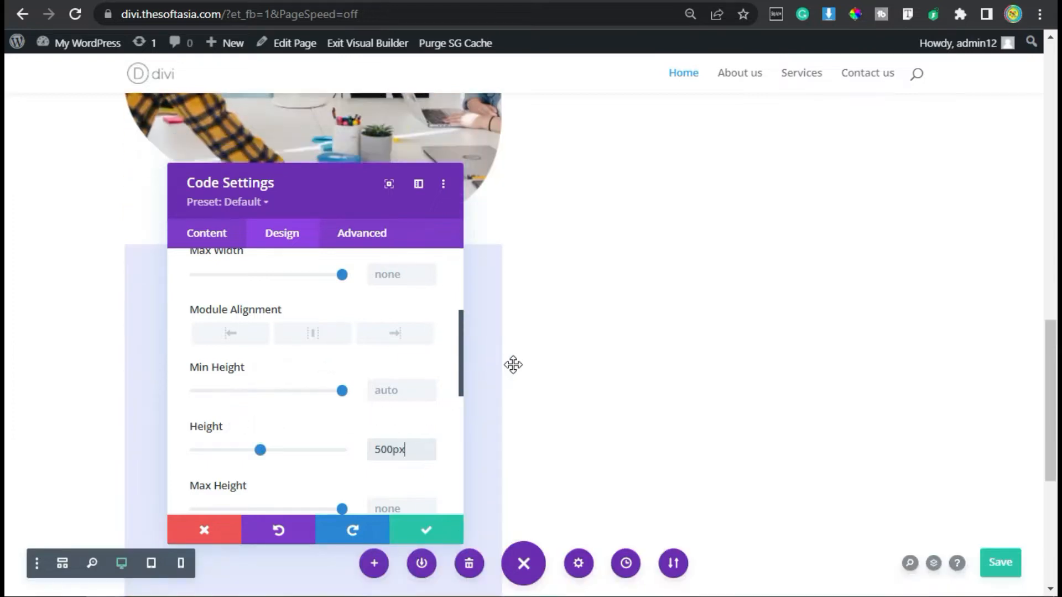
# Step: Paste the blob-shape mask code into the second Code module's Main Element custom CSS
pyautogui.scroll(-5, 320, 322)
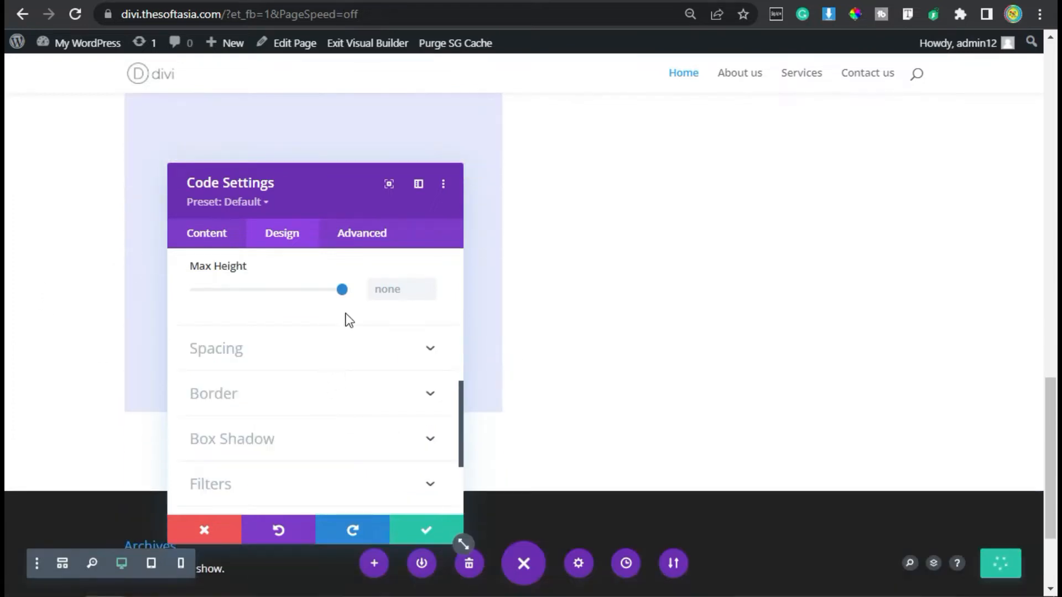
pyautogui.click(362, 235)
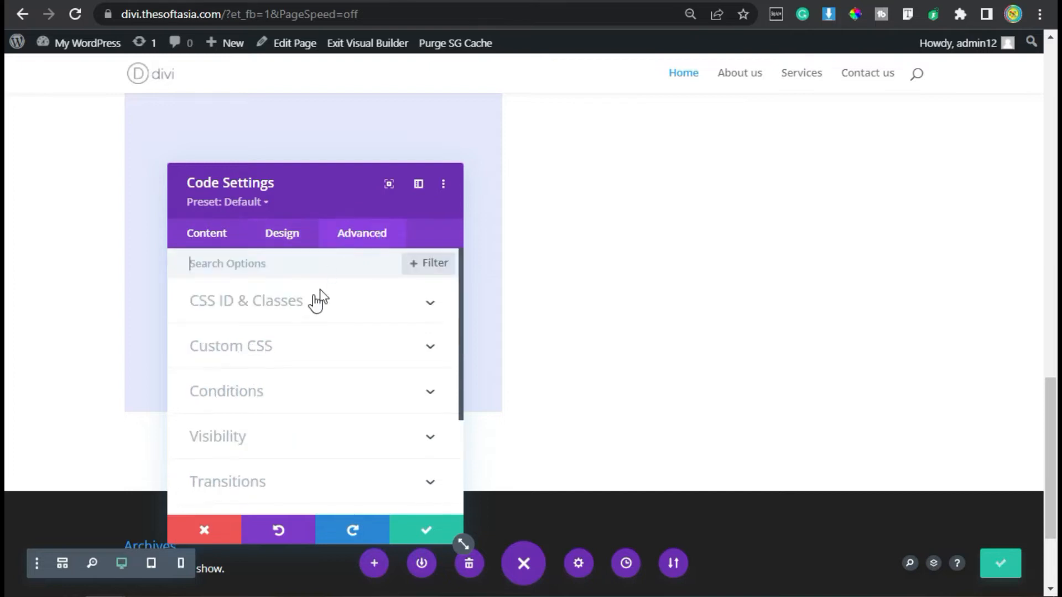
pyautogui.click(265, 352)
pyautogui.scroll(-1, 282, 407)
pyautogui.scroll(-1, 282, 407)
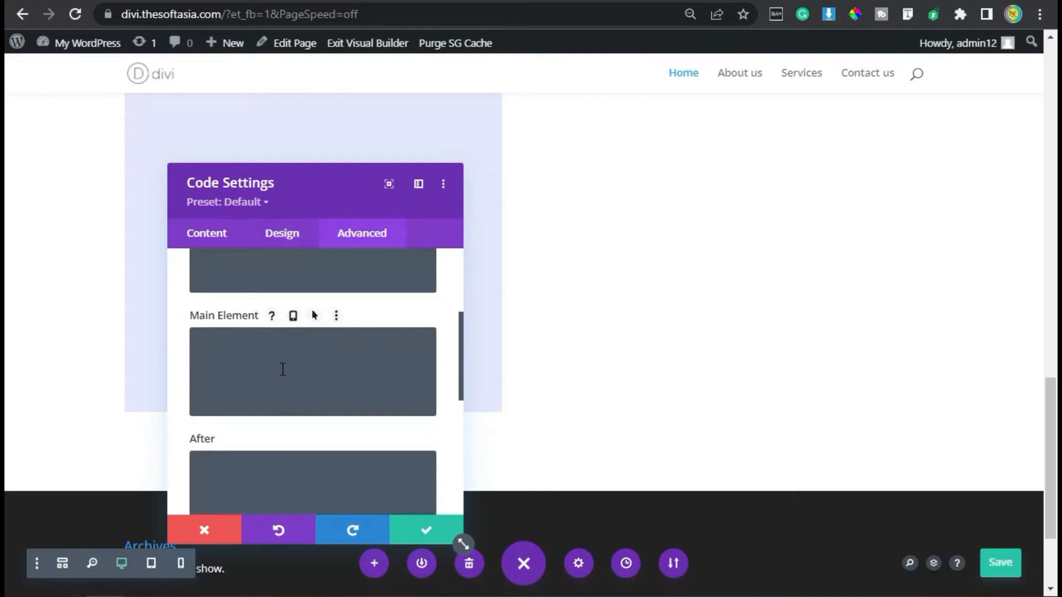
pyautogui.hotkey('ctrl', 'v')
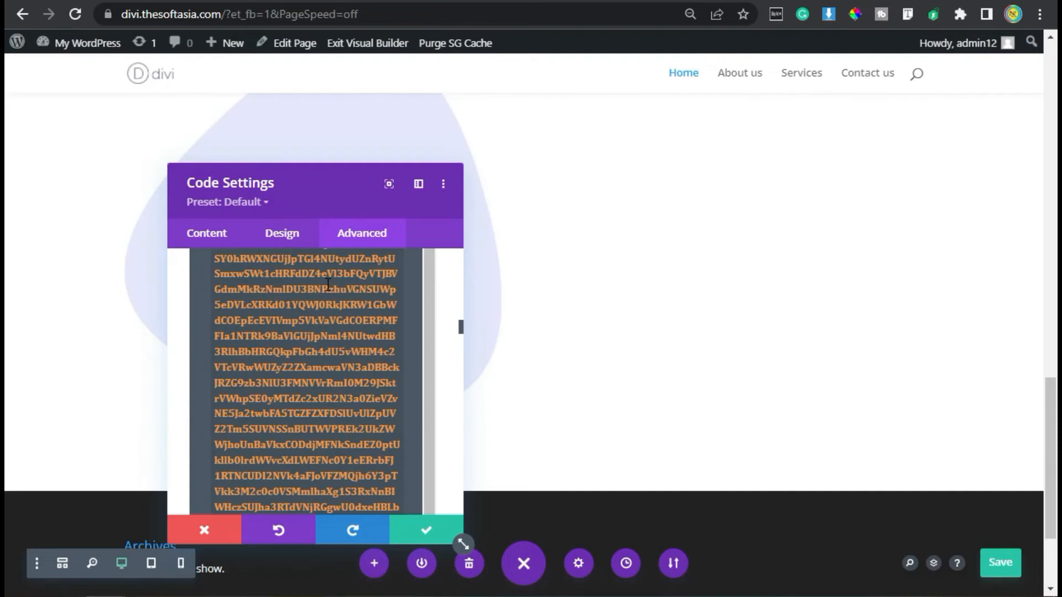
pyautogui.scroll(6, 328, 285)
pyautogui.scroll(-4, 325, 294)
pyautogui.scroll(4, 242, 313)
pyautogui.click(230, 328)
# Step: Set the second Code module's position to Absolute
pyautogui.scroll(-2, 301, 469)
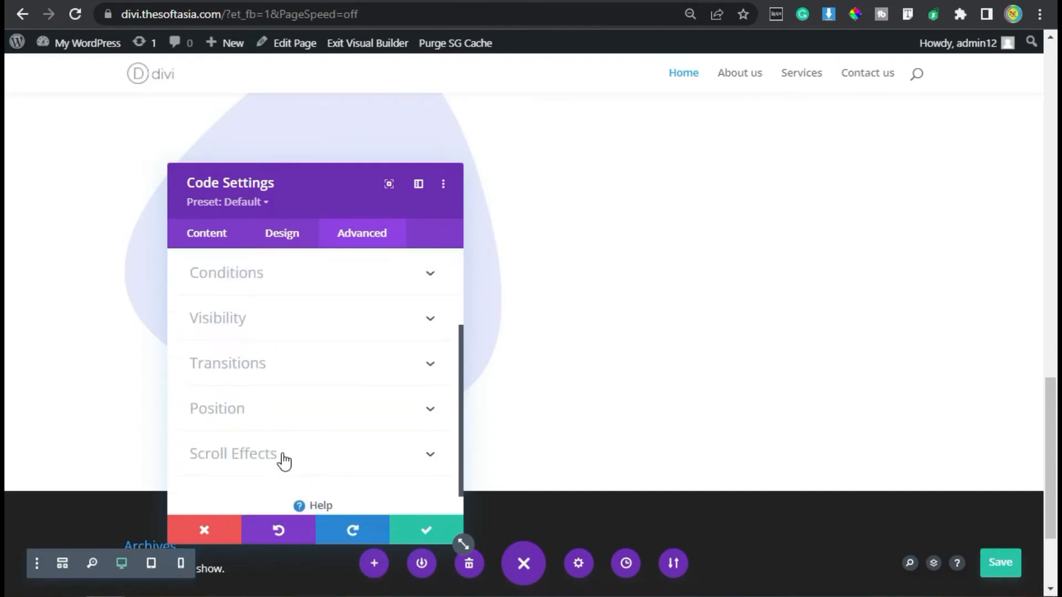
pyautogui.click(276, 421)
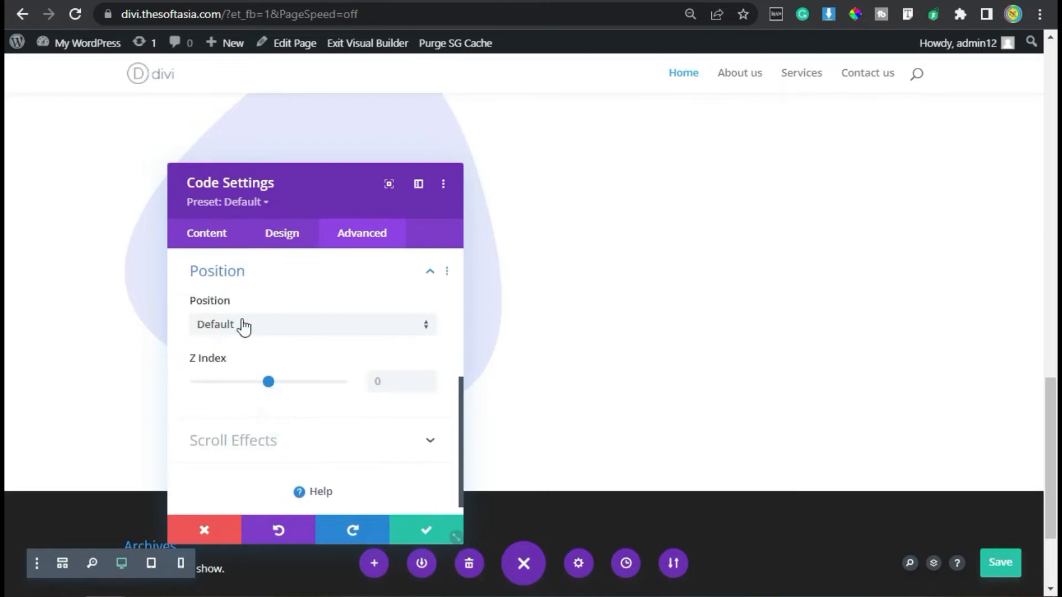
pyautogui.click(294, 327)
pyautogui.click(277, 387)
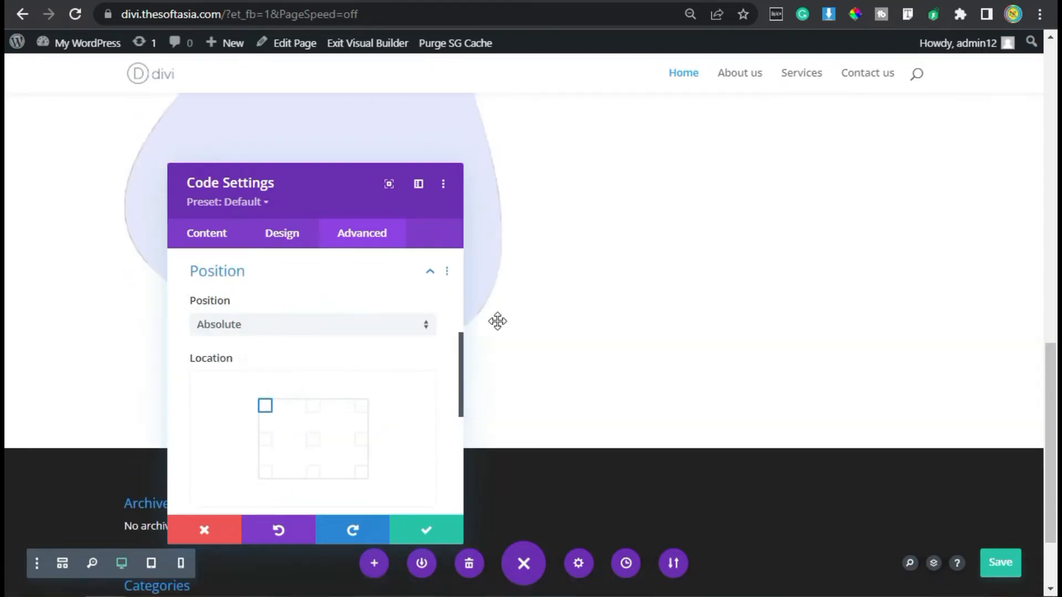
# Step: Give the second Code module a horizontal offset of -15px and a Z index of -1
pyautogui.scroll(4, 424, 311)
pyautogui.moveTo(297, 201); pyautogui.dragTo(682, 172)
pyautogui.scroll(-2, 663, 332)
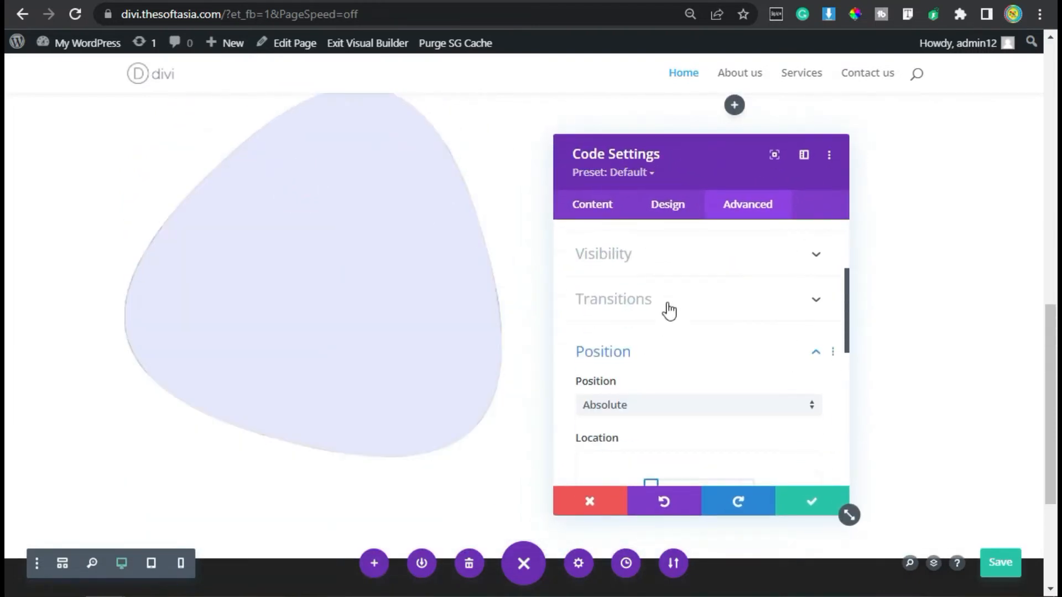
pyautogui.scroll(-4, 666, 372)
pyautogui.scroll(-2, 659, 403)
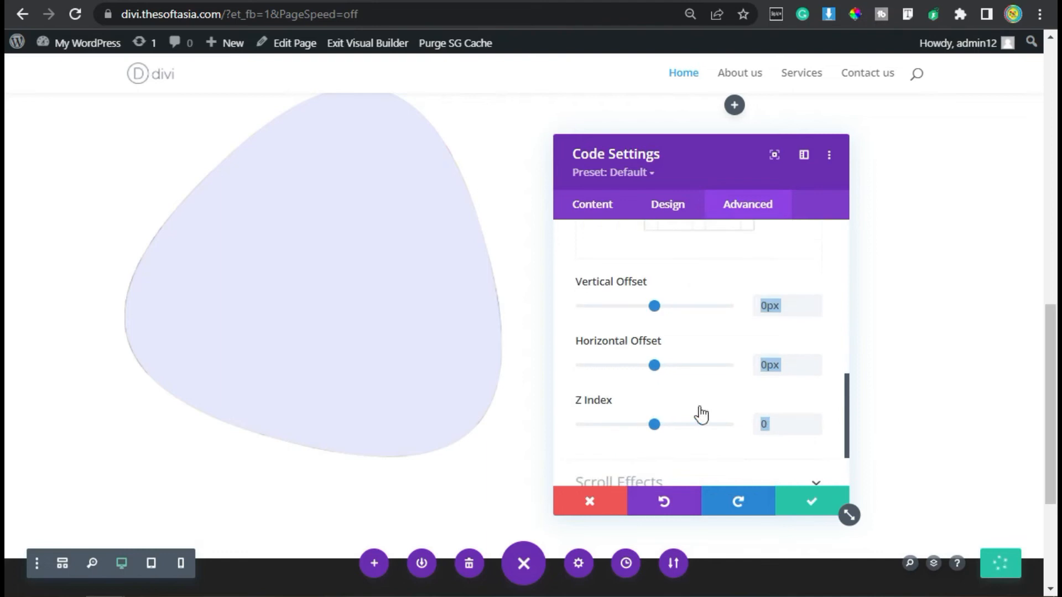
pyautogui.click(794, 370)
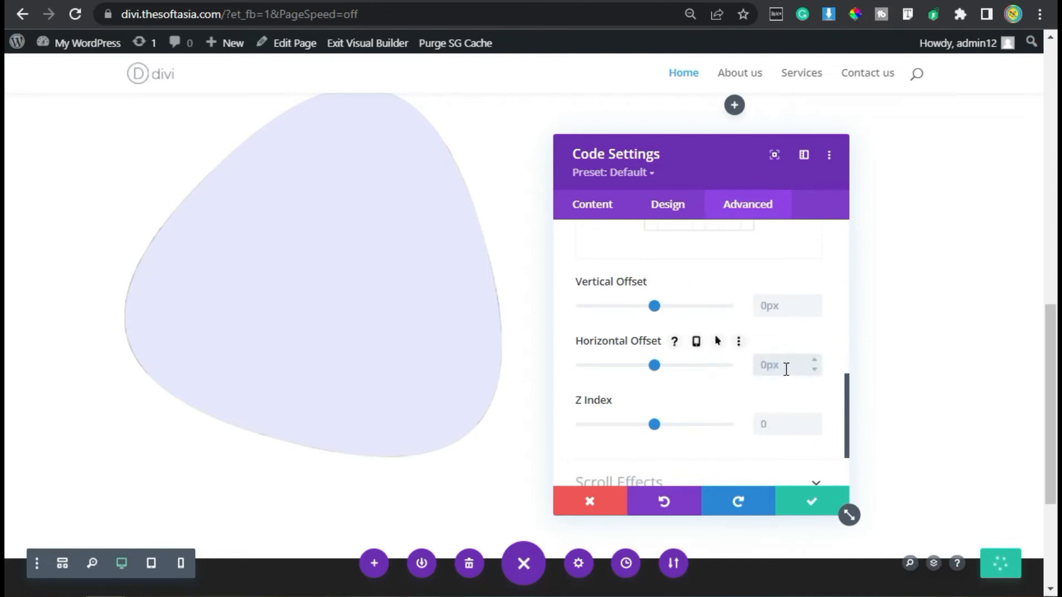
pyautogui.press('Left')
pyautogui.press('BackSpace')
pyautogui.write('-')
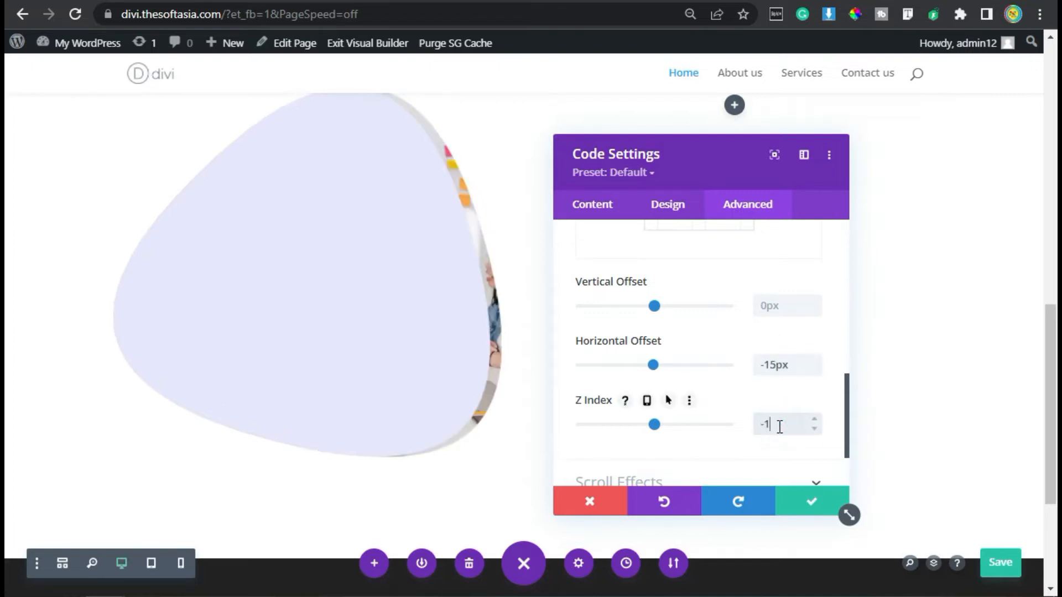
# Step: Rotate the light-blue blob module to 330deg with a rotate transform and apply the module settings
pyautogui.click(663, 209)
pyautogui.scroll(-3, 641, 459)
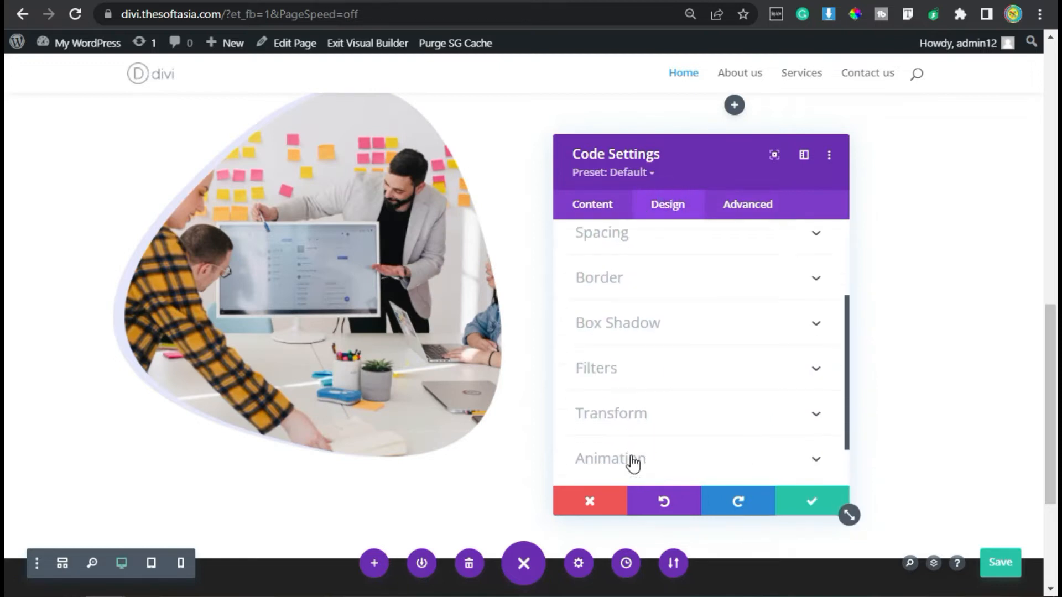
pyautogui.click(623, 357)
pyautogui.click(697, 302)
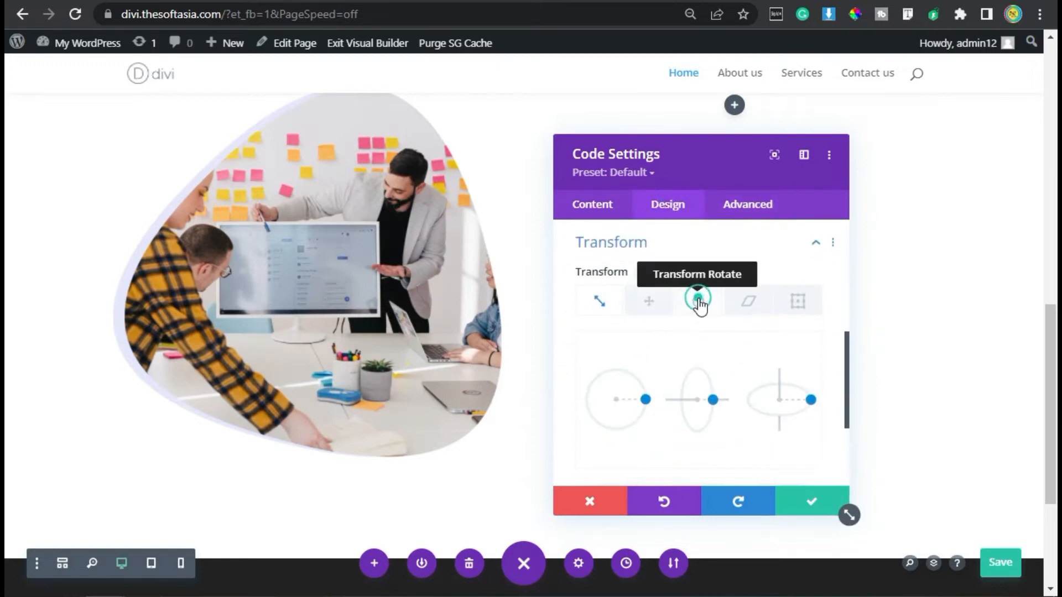
pyautogui.scroll(-2, 651, 416)
pyautogui.click(617, 382)
pyautogui.write('330')
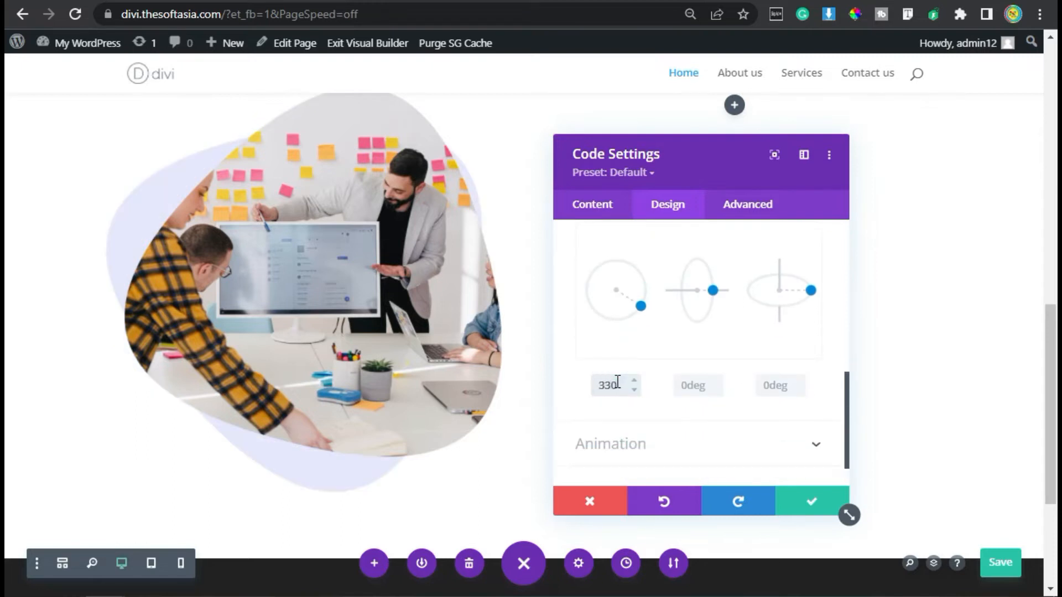
pyautogui.write('de')
pyautogui.scroll(2, 457, 400)
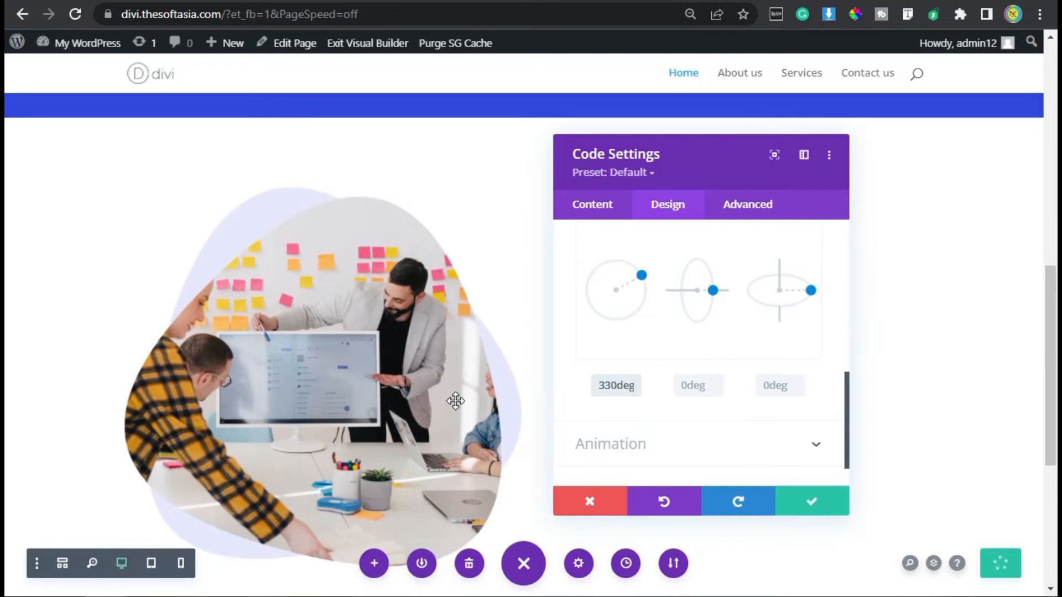
pyautogui.scroll(-2, 455, 400)
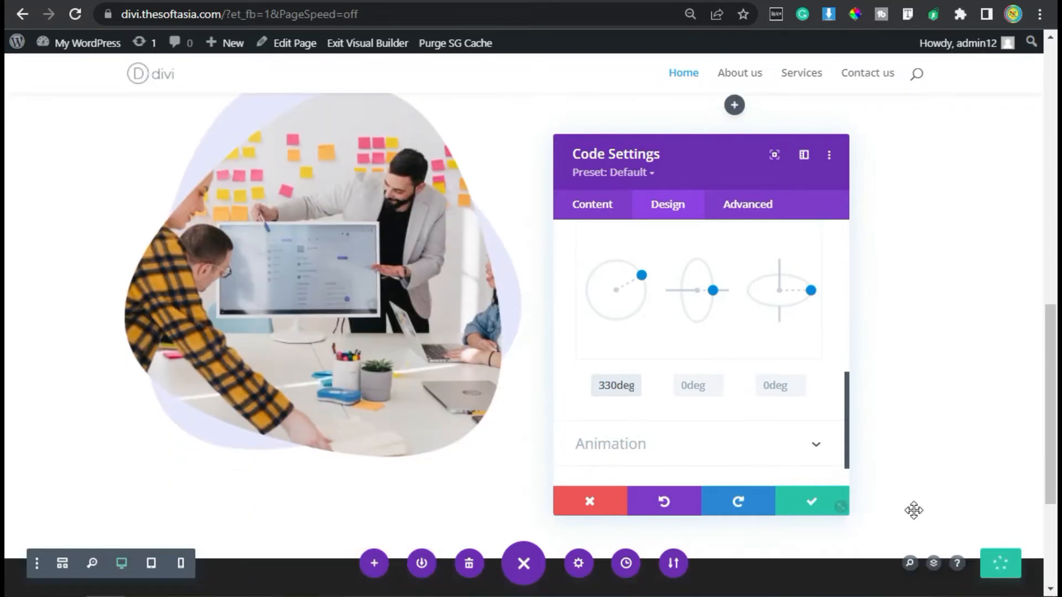
pyautogui.click(812, 504)
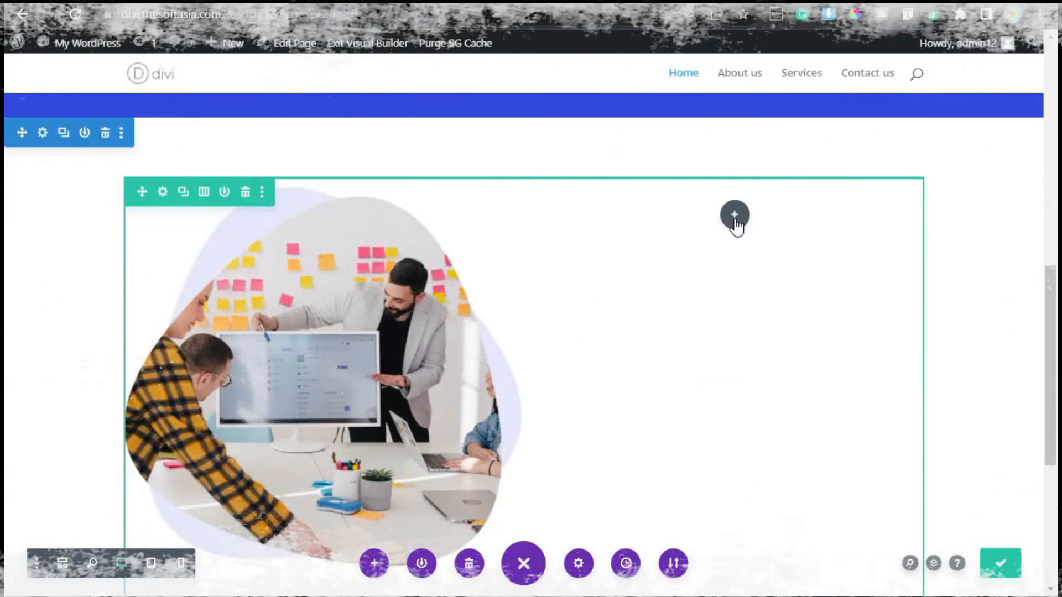
# Step: Add a Text module to the empty second column, checking the reference page's ABOUT US label
pyautogui.click(735, 216)
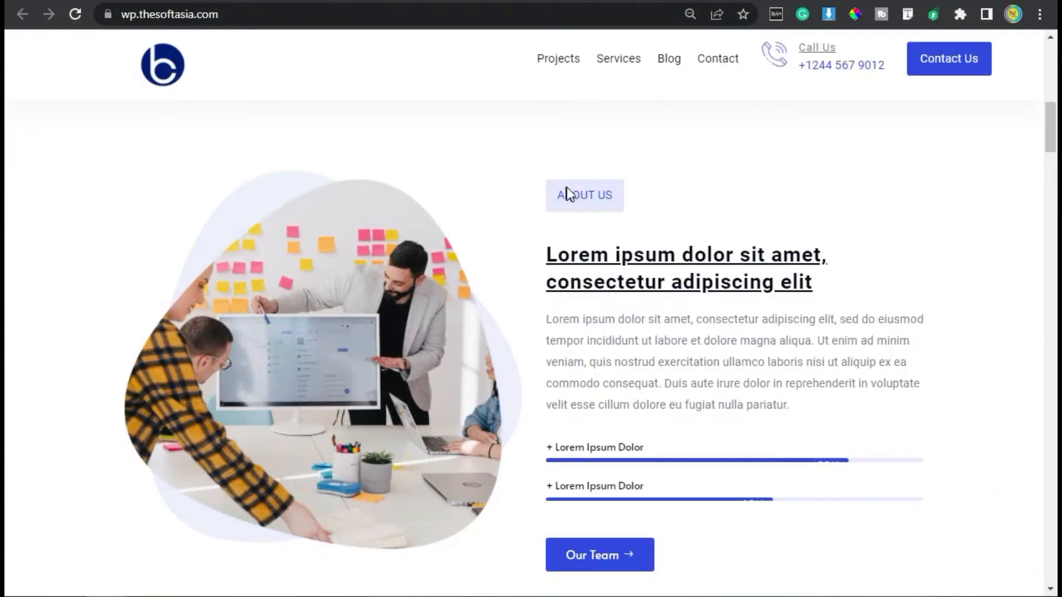
pyautogui.moveTo(563, 195); pyautogui.dragTo(612, 195)
pyautogui.click(616, 200)
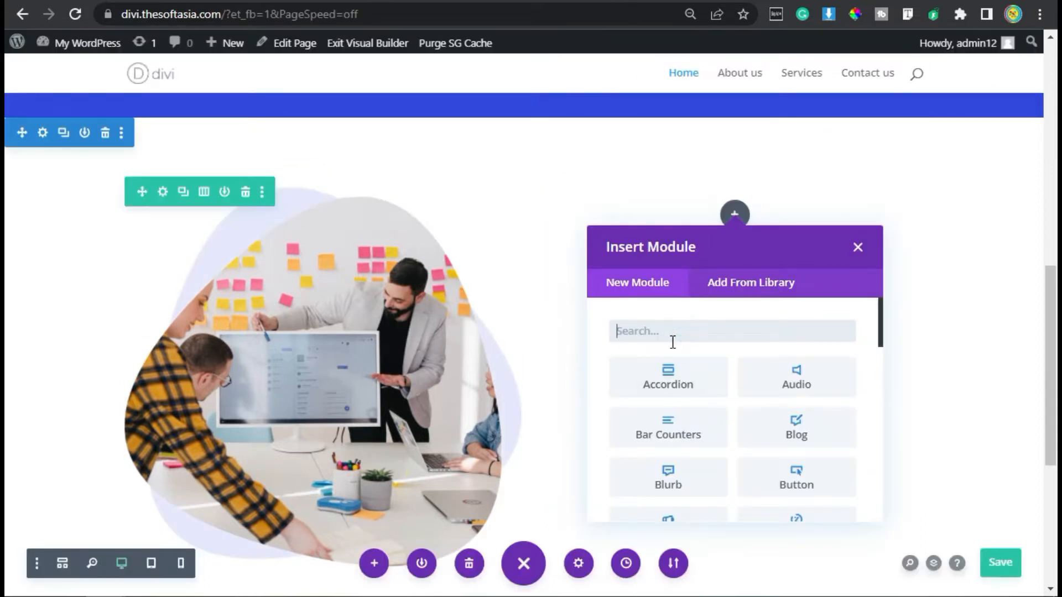
pyautogui.click(672, 338)
pyautogui.write('text')
pyautogui.click(652, 390)
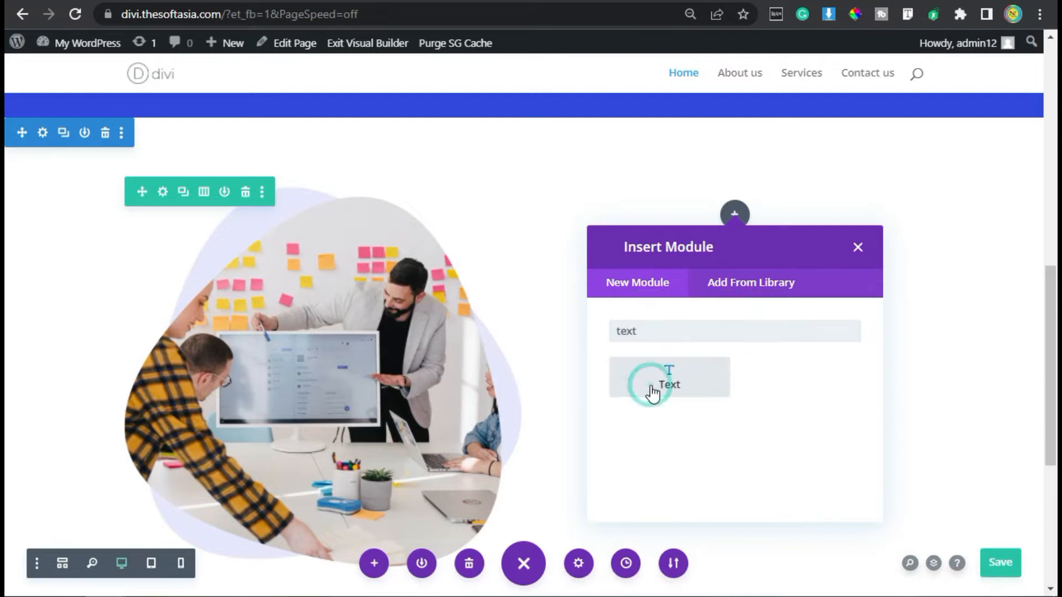
# Step: Replace the Text module's placeholder body with "about us"
pyautogui.click(711, 447)
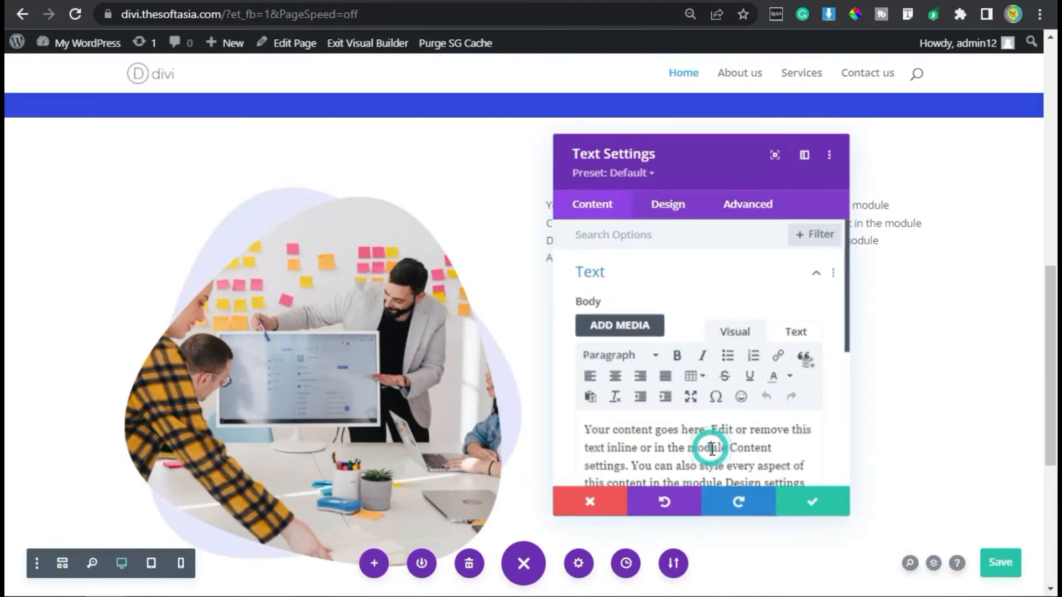
pyautogui.hotkey('ctrl', 'a')
pyautogui.write('about us')
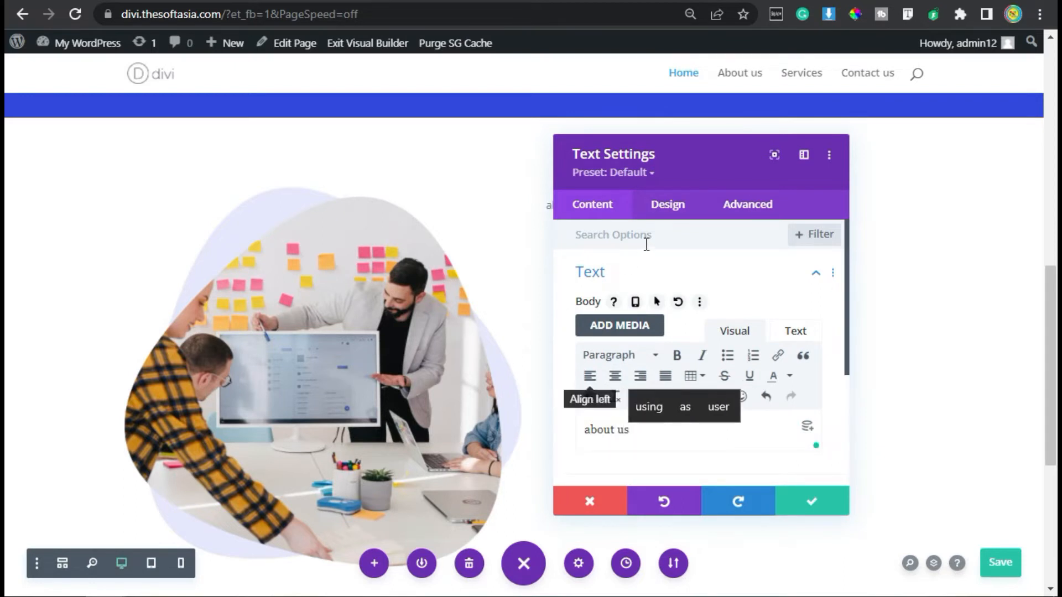
# Step: Set the Text module's font to Roboto and its font style to uppercase
pyautogui.click(667, 205)
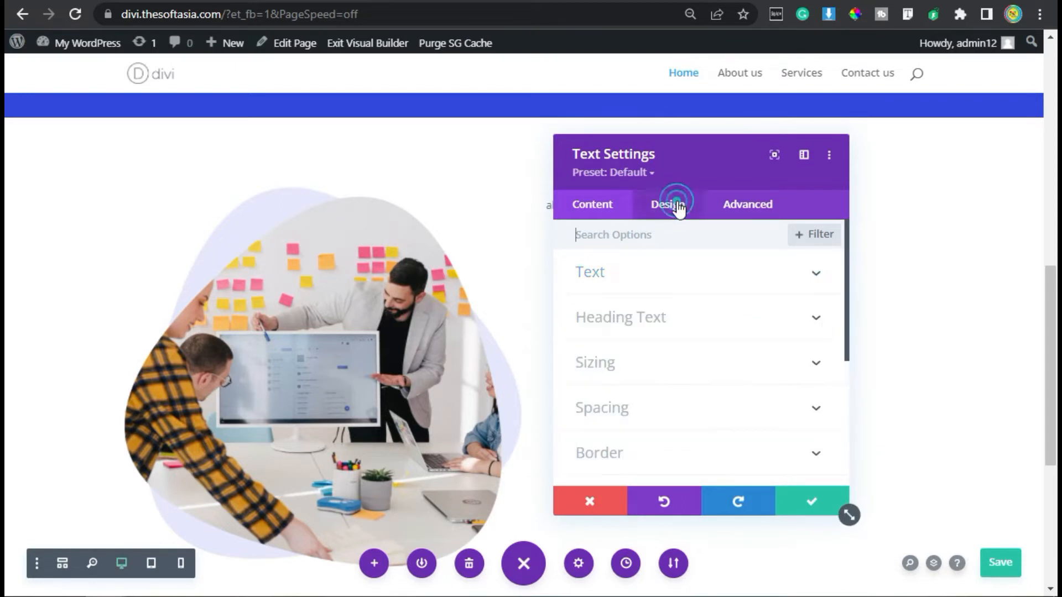
pyautogui.click(617, 273)
pyautogui.click(611, 373)
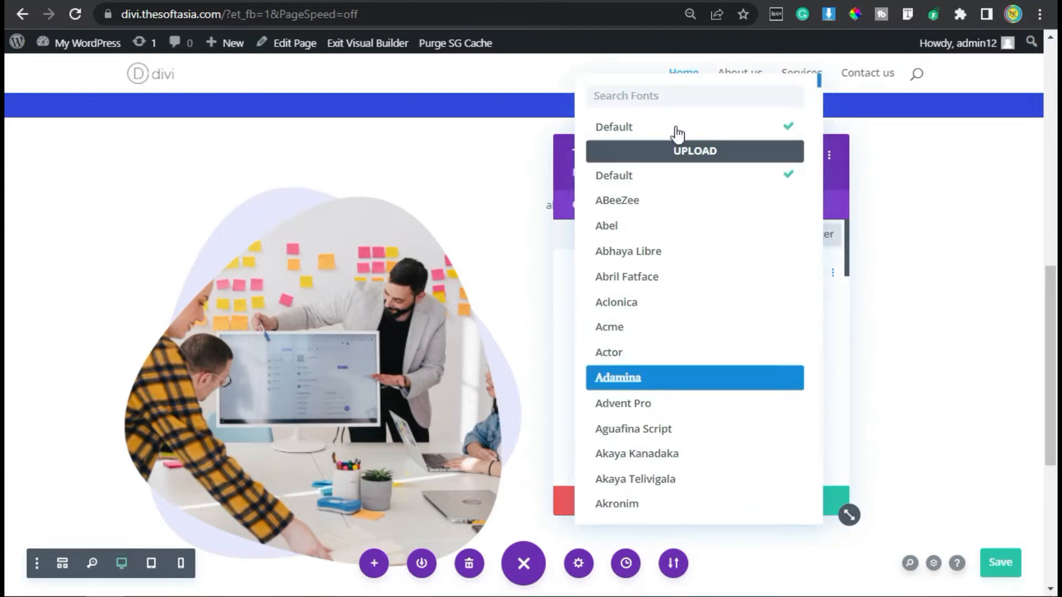
pyautogui.write('robot')
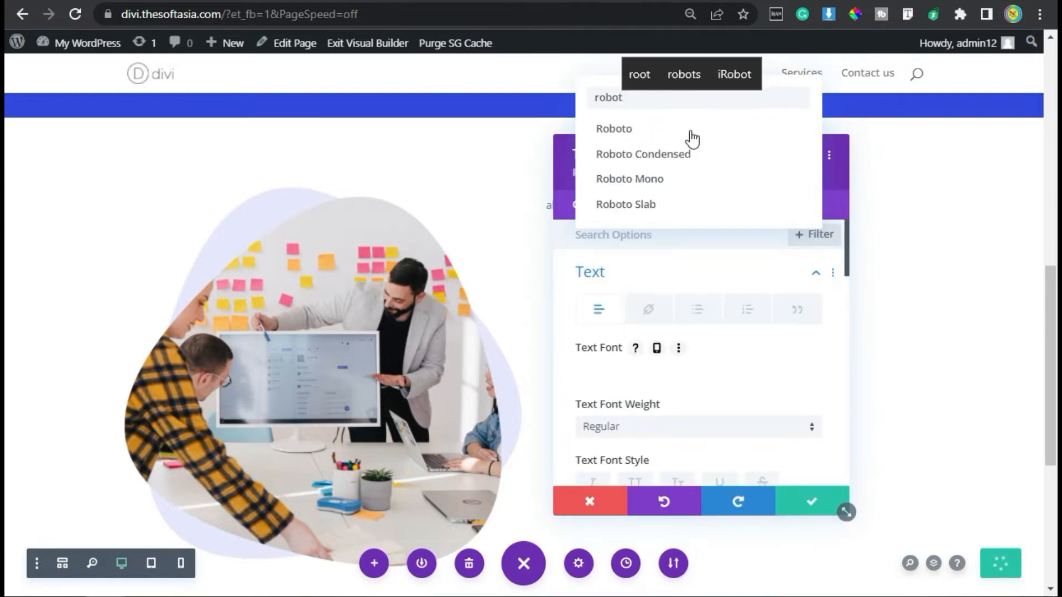
pyautogui.click(690, 132)
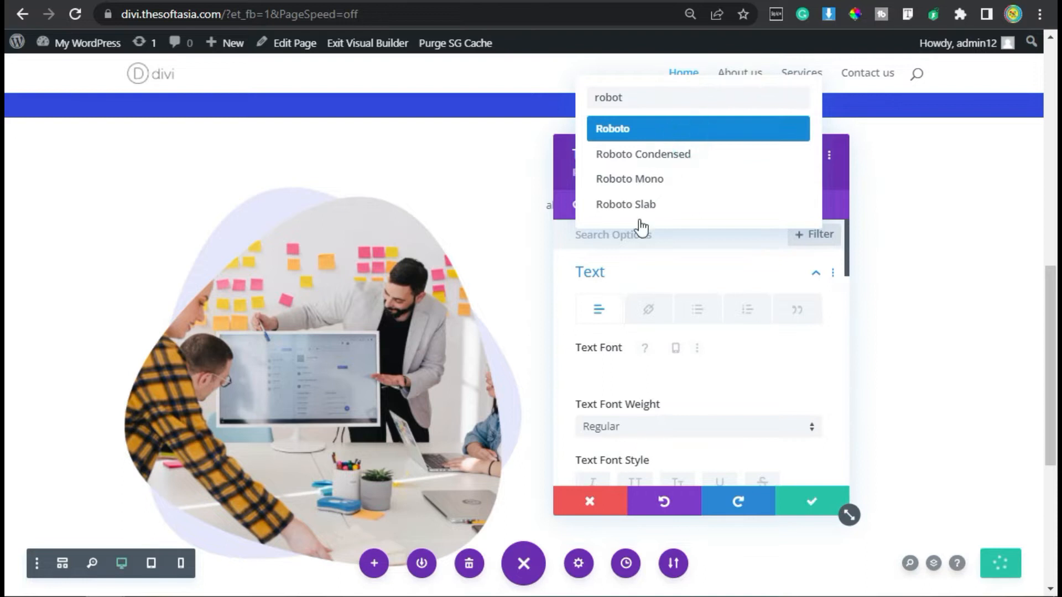
pyautogui.scroll(-2, 593, 361)
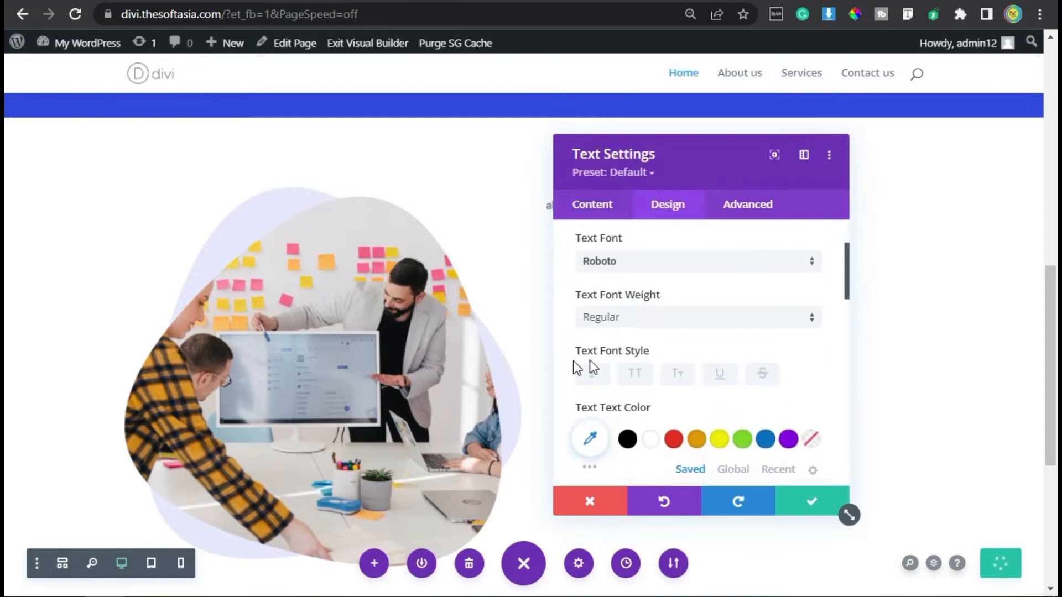
pyautogui.click(633, 374)
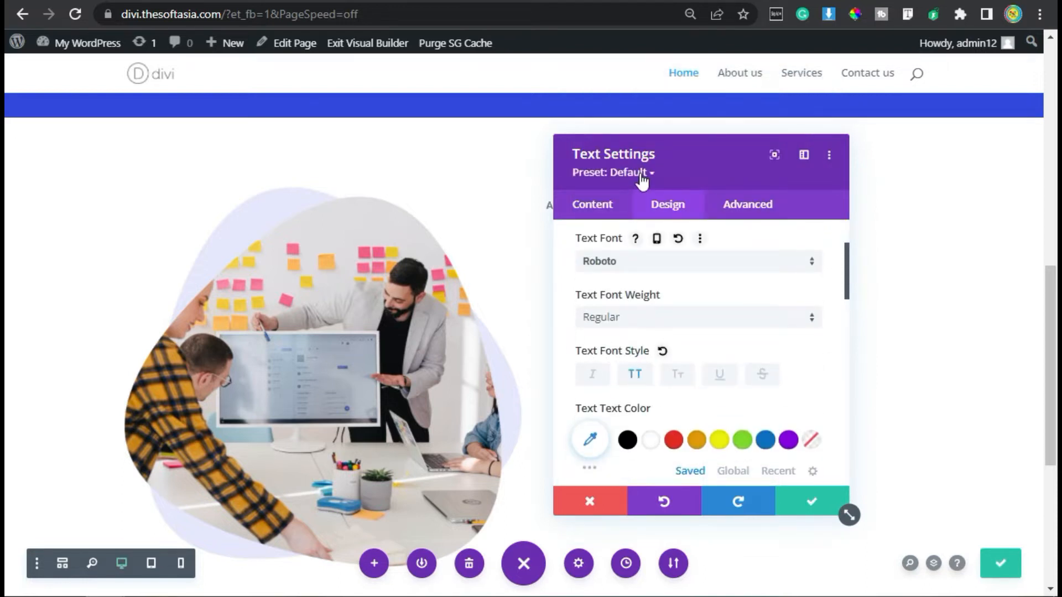
# Step: Set the about us label's text color to #3149e7, keeping the settings window clear of the label
pyautogui.moveTo(647, 152); pyautogui.dragTo(312, 142)
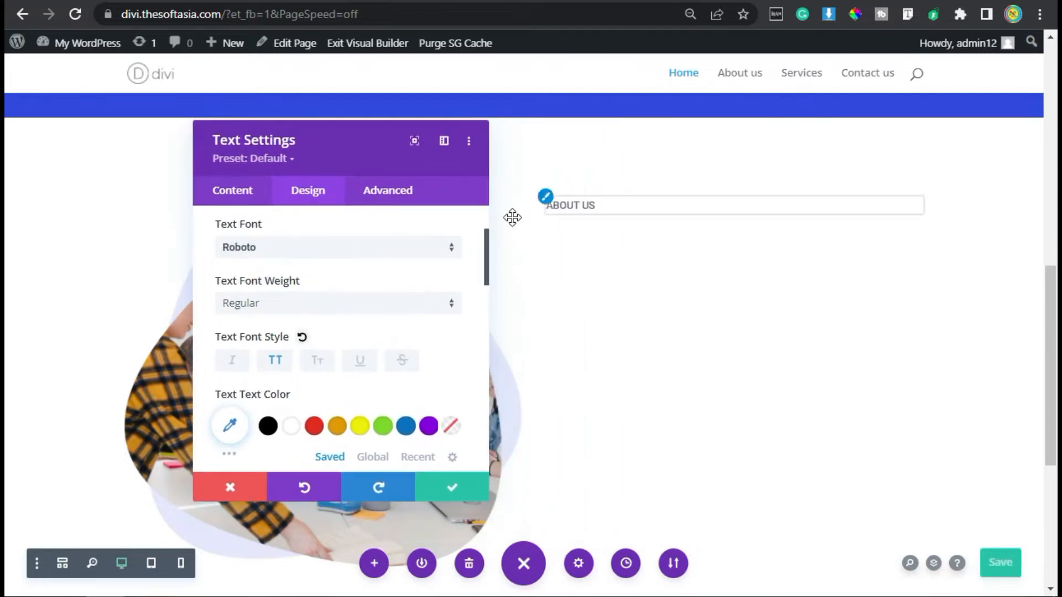
pyautogui.scroll(-2, 456, 264)
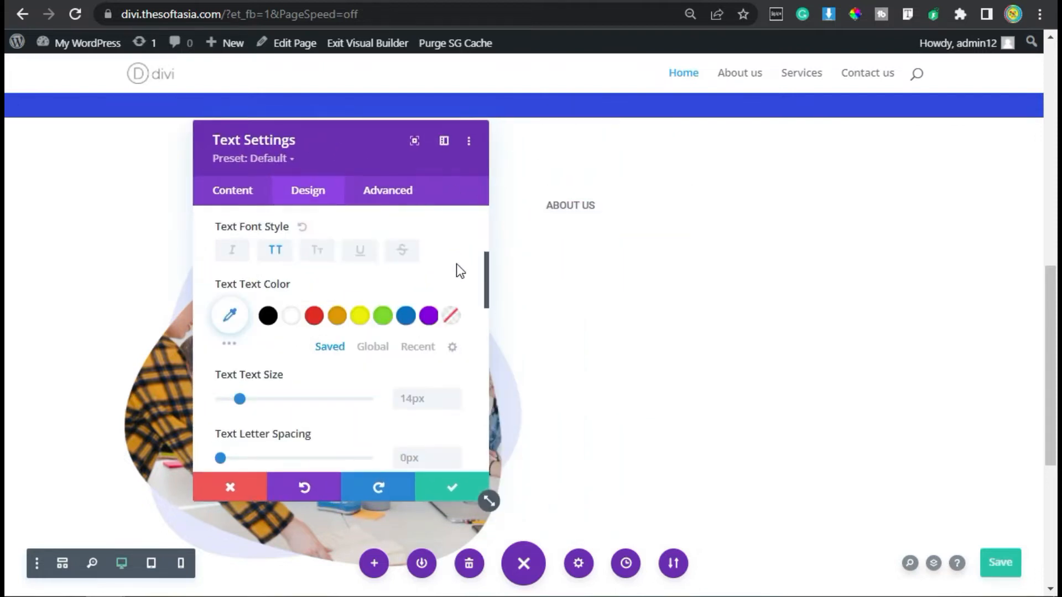
pyautogui.click(229, 313)
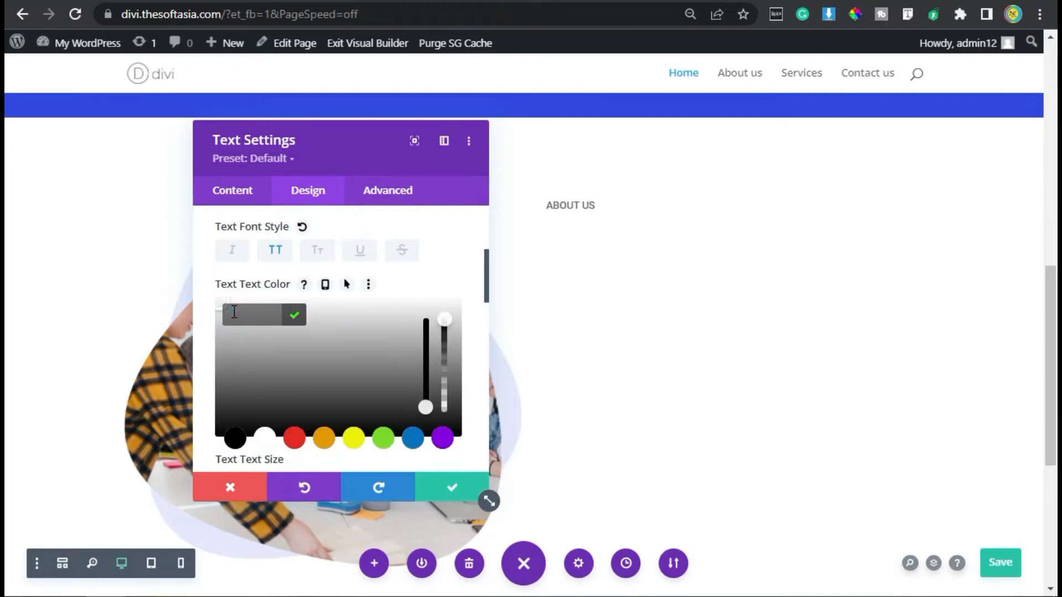
pyautogui.write('#3149e7')
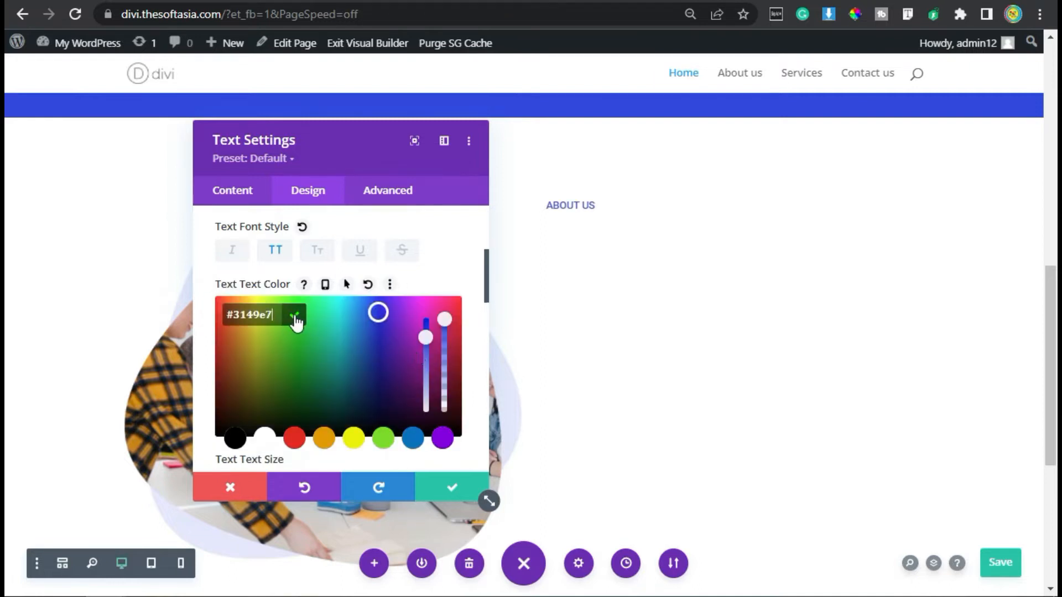
pyautogui.click(295, 317)
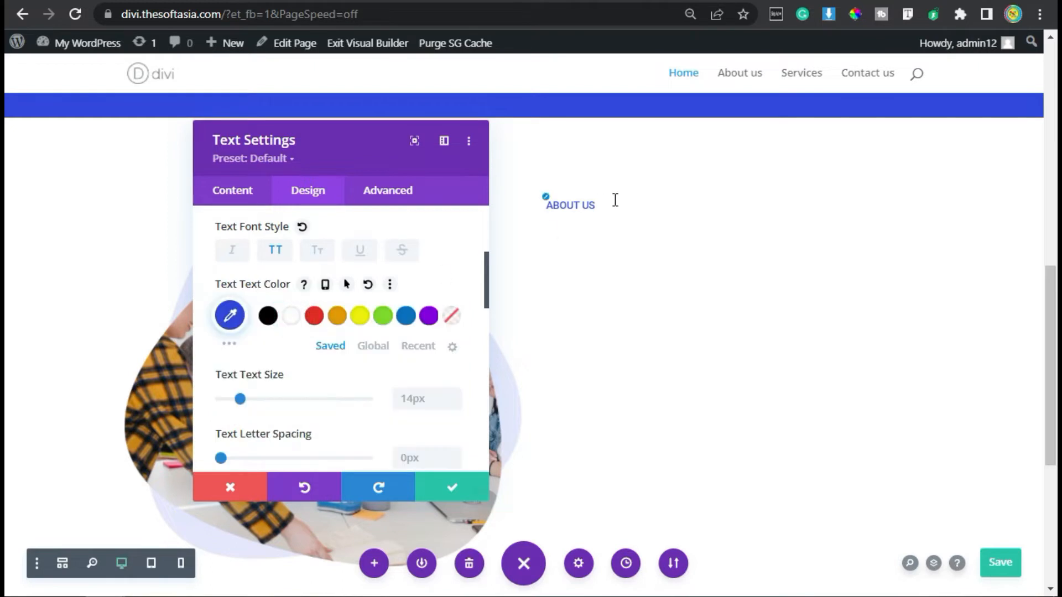
# Step: Give the about us label's Text module a light lavender-blue background color matching the blob behind the image
pyautogui.scroll(-7, 303, 332)
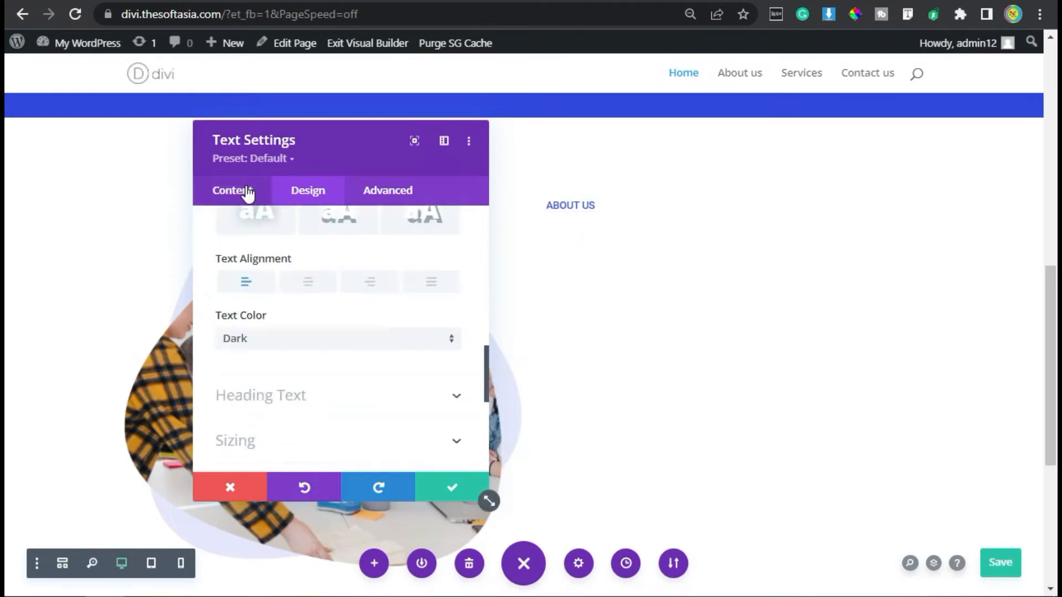
pyautogui.click(247, 194)
pyautogui.click(302, 360)
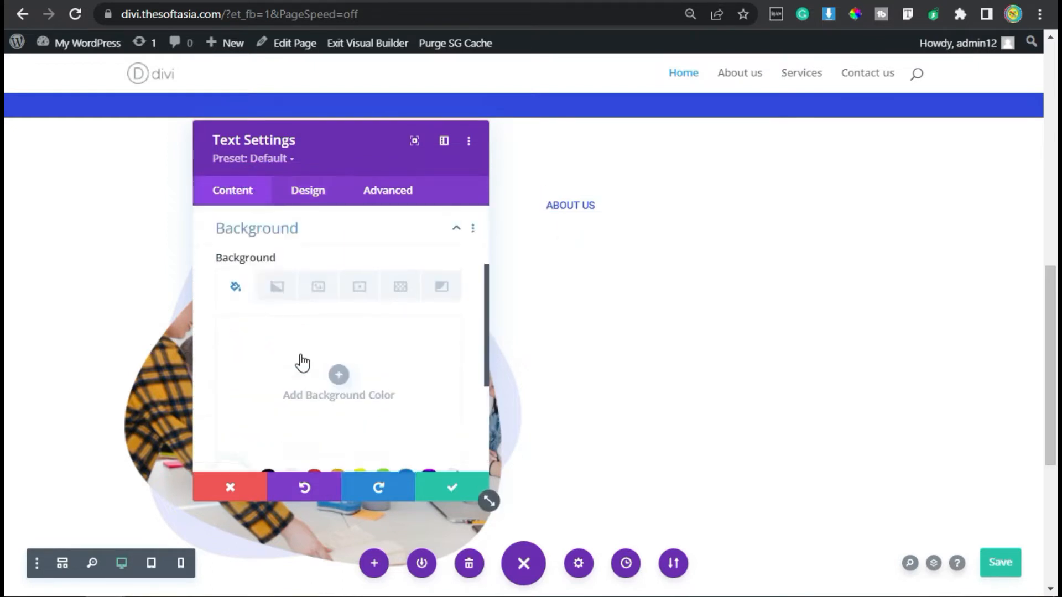
pyautogui.scroll(-2, 238, 365)
pyautogui.click(232, 369)
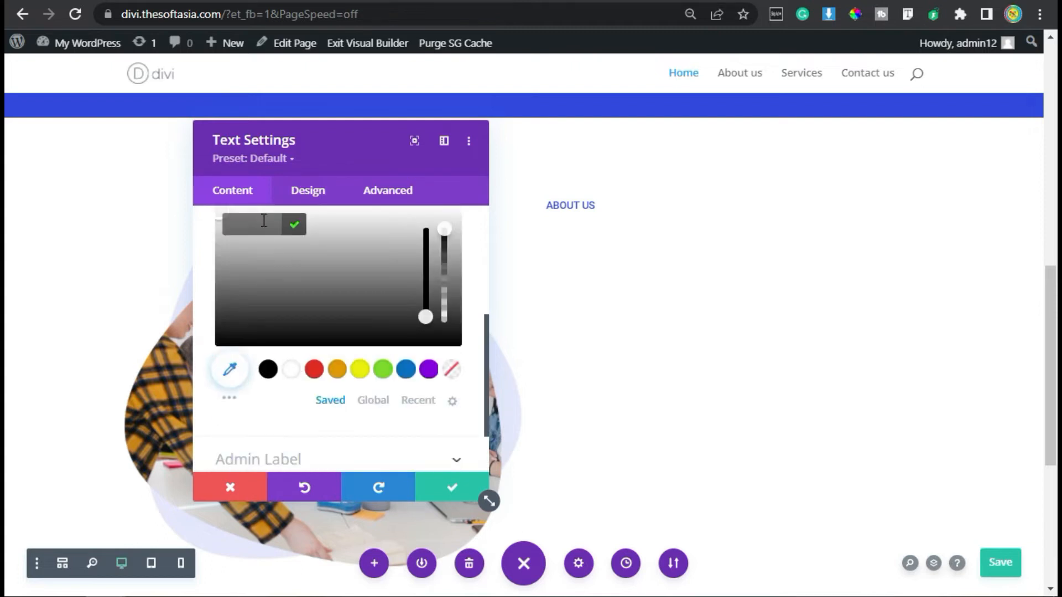
pyautogui.click(295, 227)
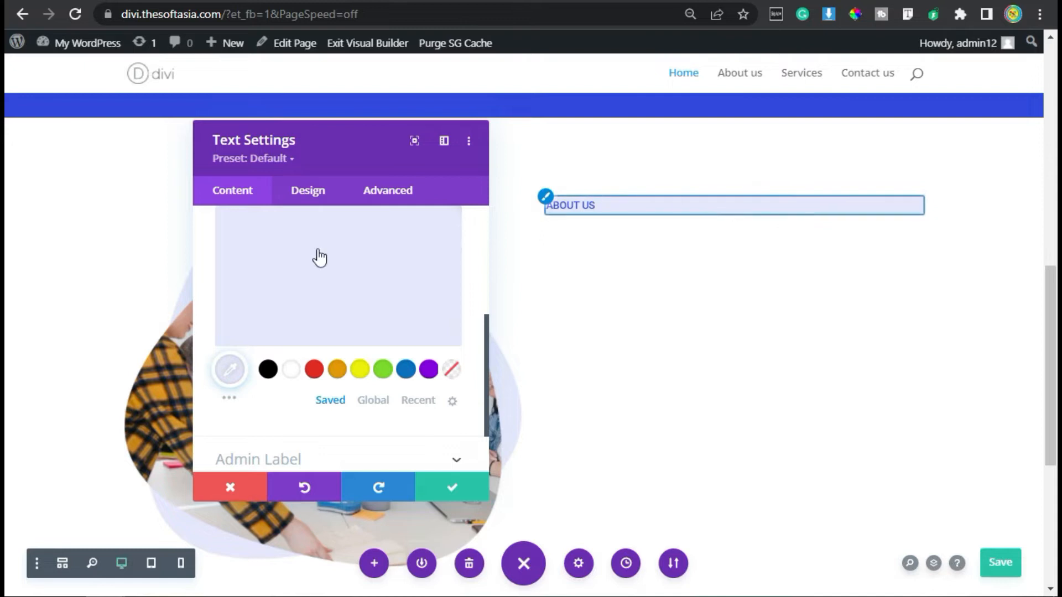
# Step: Set the about us label's text size to 16px and raise its line height by one increment
pyautogui.click(314, 193)
pyautogui.click(301, 270)
pyautogui.scroll(-6, 300, 371)
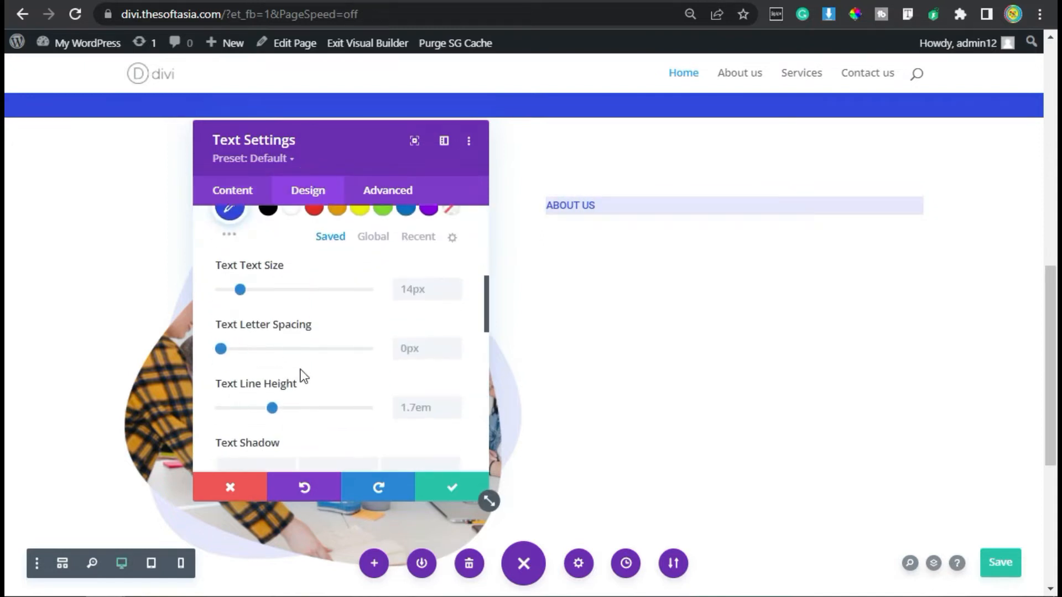
pyautogui.click(454, 283)
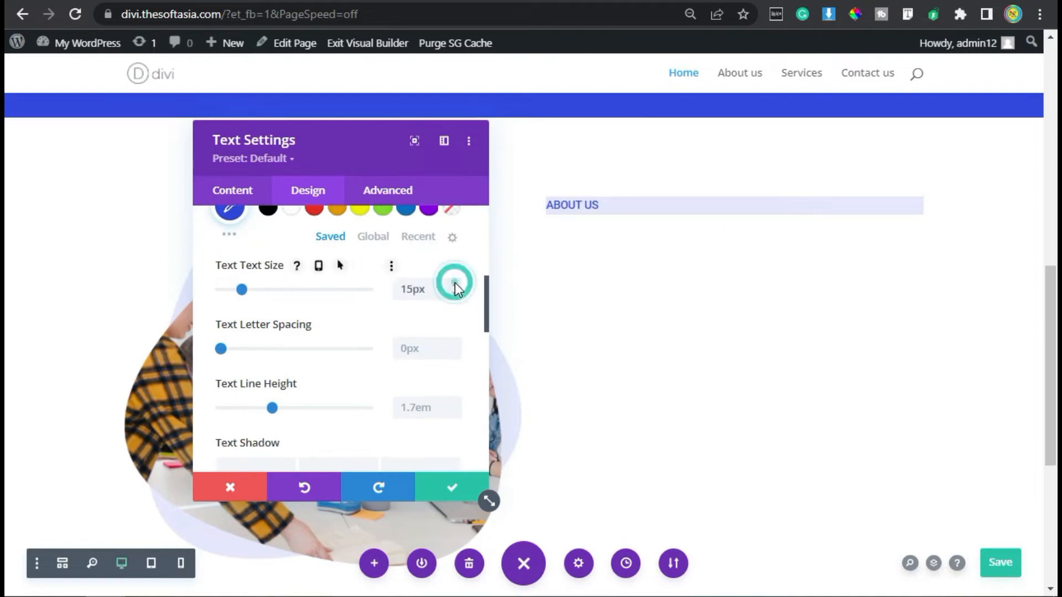
pyautogui.click(454, 283)
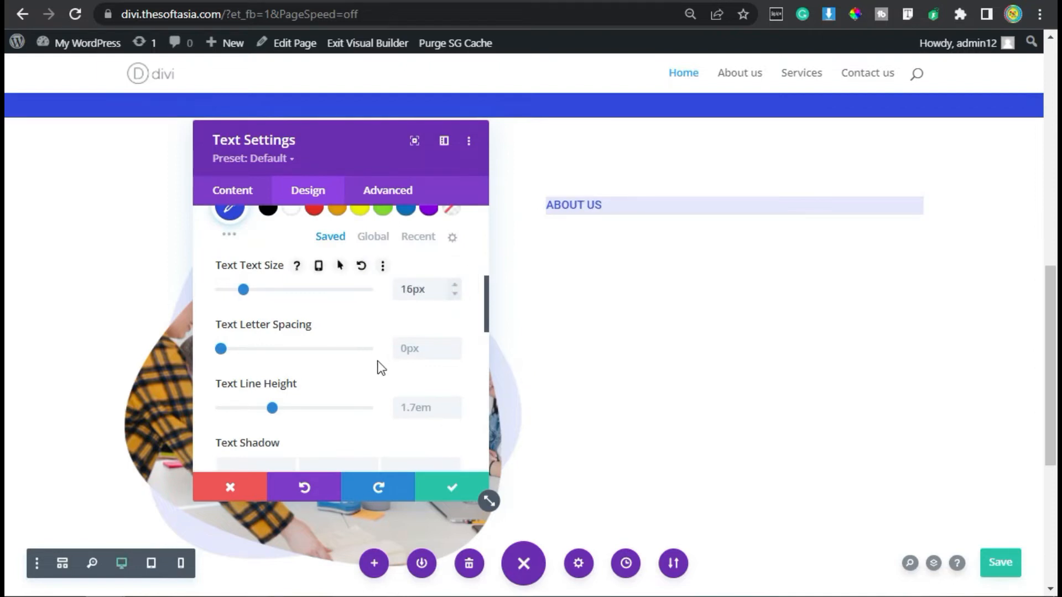
pyautogui.scroll(-2, 373, 367)
pyautogui.click(453, 293)
pyautogui.scroll(-4, 332, 340)
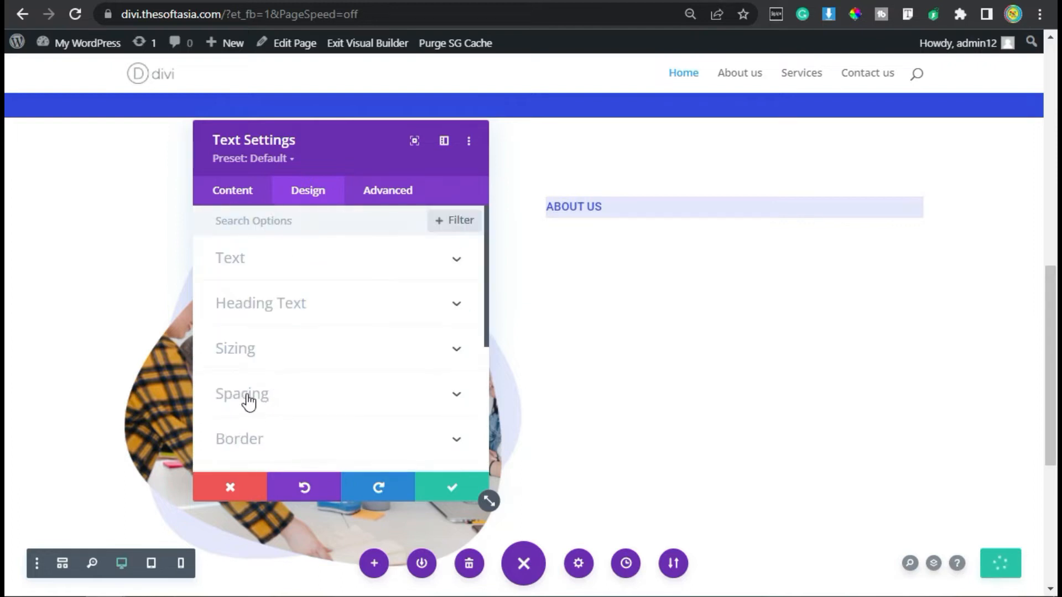
# Step: Set the about us label's padding to 8px for linked top and bottom and 15px for linked left and right
pyautogui.click(244, 393)
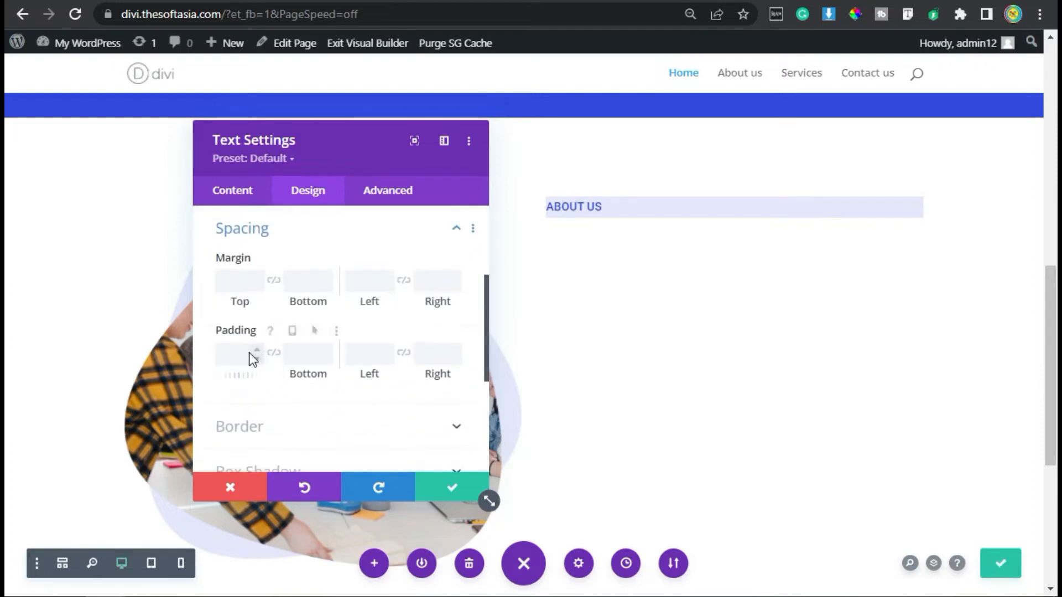
pyautogui.click(274, 354)
pyautogui.click(235, 344)
pyautogui.write('8px')
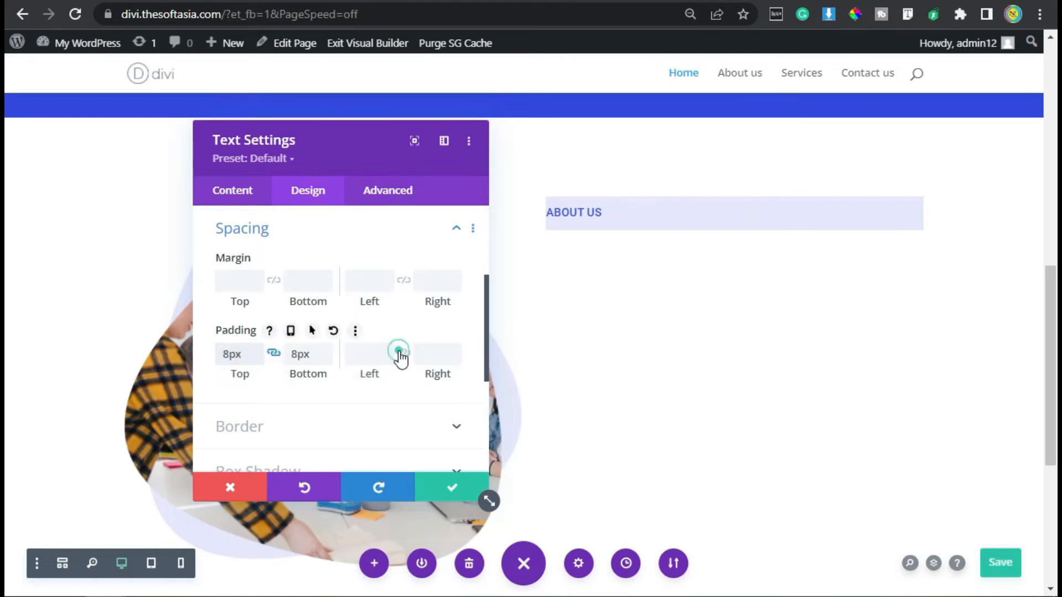
pyautogui.click(347, 354)
pyautogui.write('15')
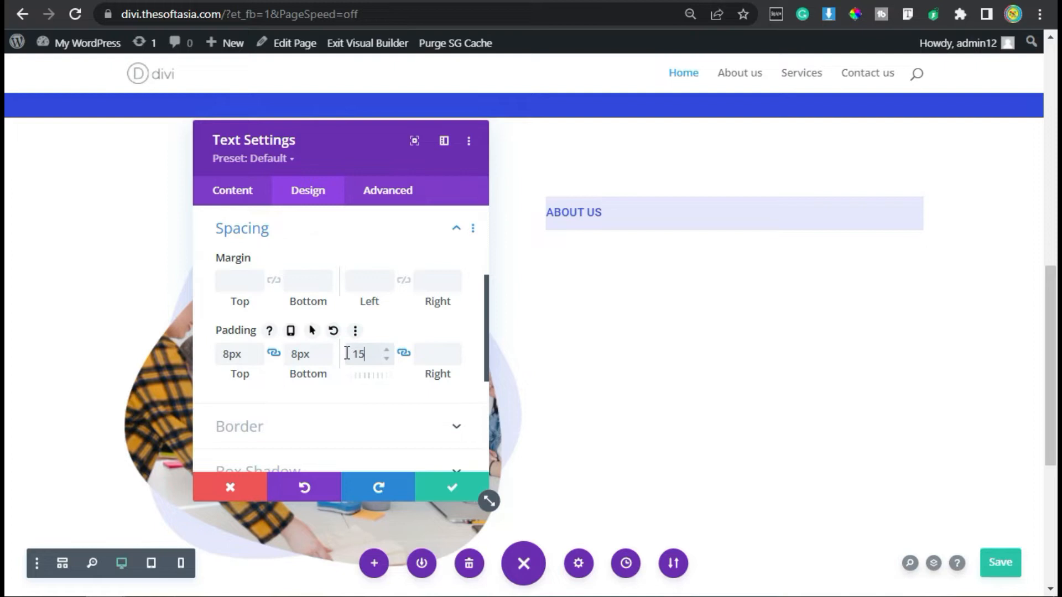
pyautogui.write('px')
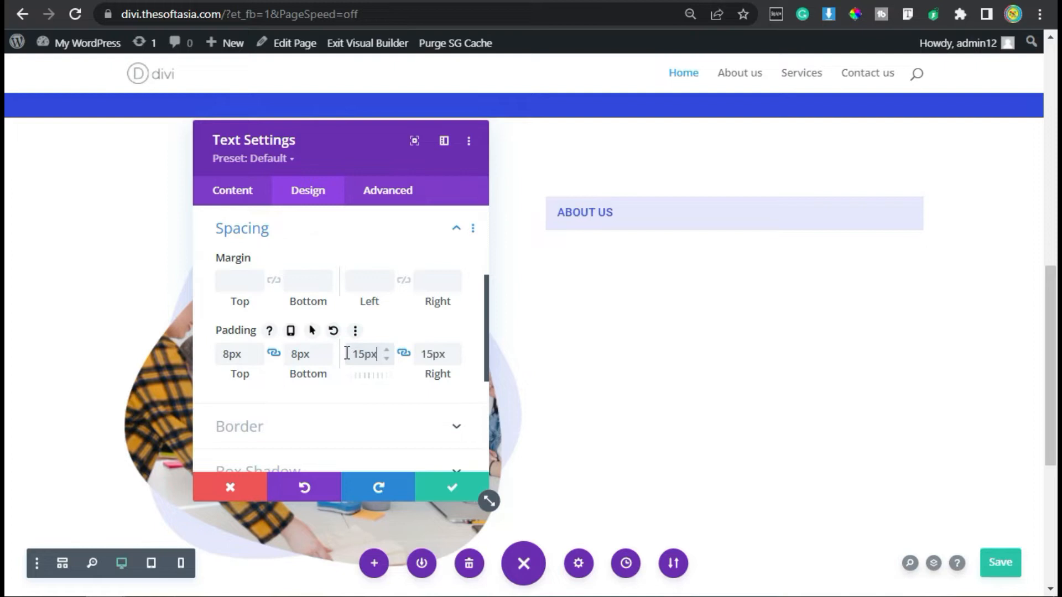
# Step: Add the custom CSS "display: inline-block; font-weight: 400;" to the label's main element and save the module settings
pyautogui.click(397, 202)
pyautogui.click(300, 306)
pyautogui.scroll(-4, 288, 403)
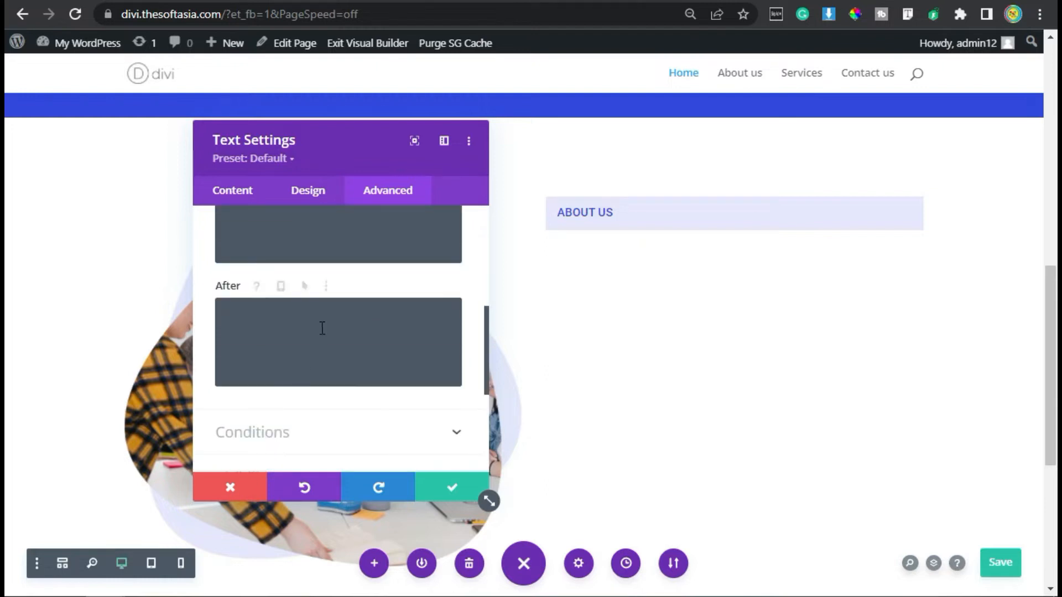
pyautogui.scroll(2, 325, 327)
pyautogui.click(310, 345)
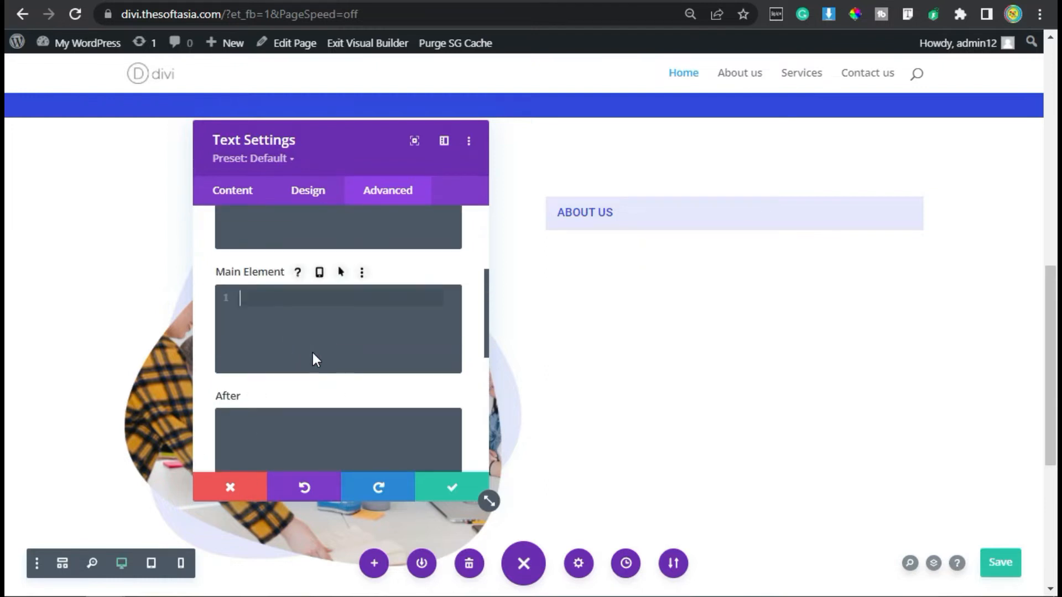
pyautogui.write('display: inline-block; font-weight: 400;')
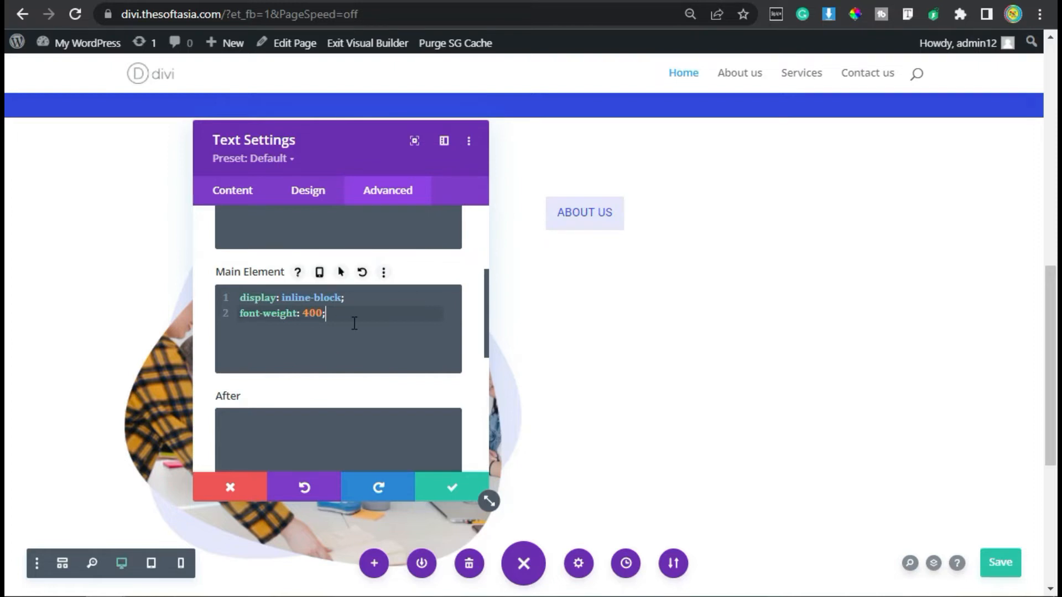
pyautogui.click(450, 487)
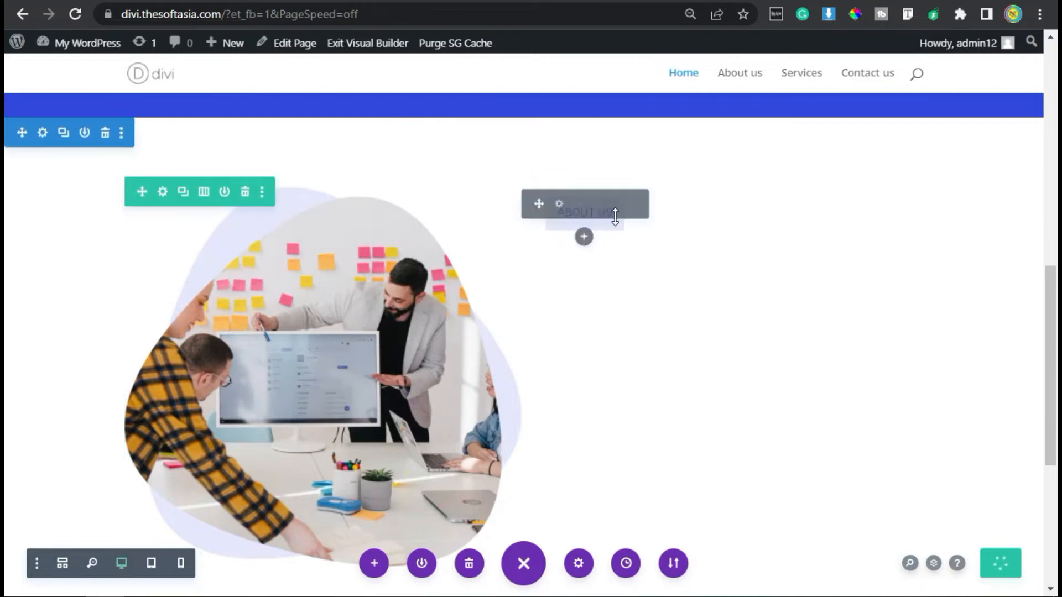
# Step: Add another Text module directly below the about us label in the second column
pyautogui.click(583, 237)
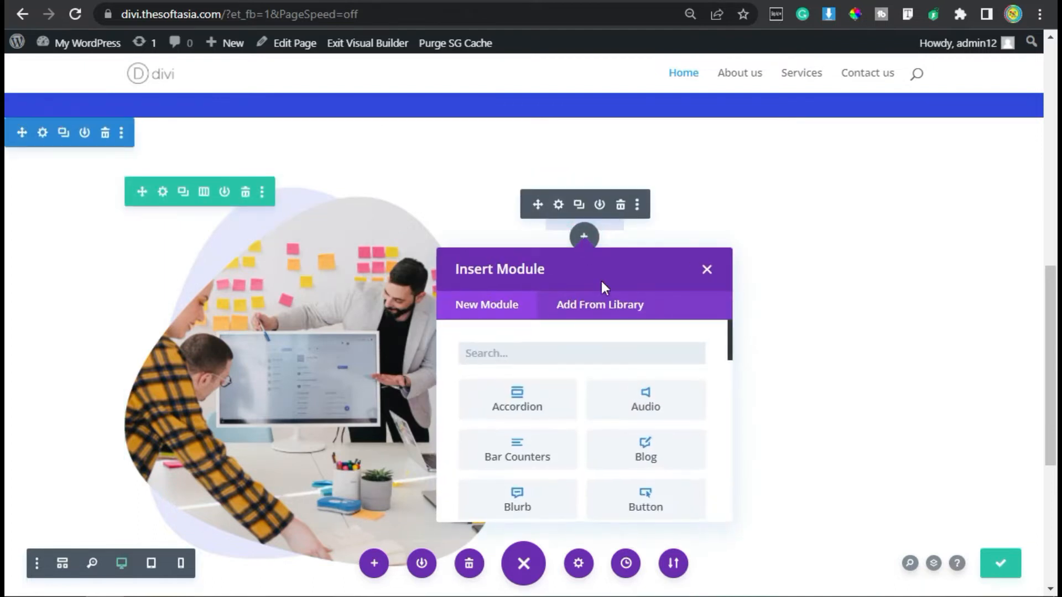
pyautogui.write('tex')
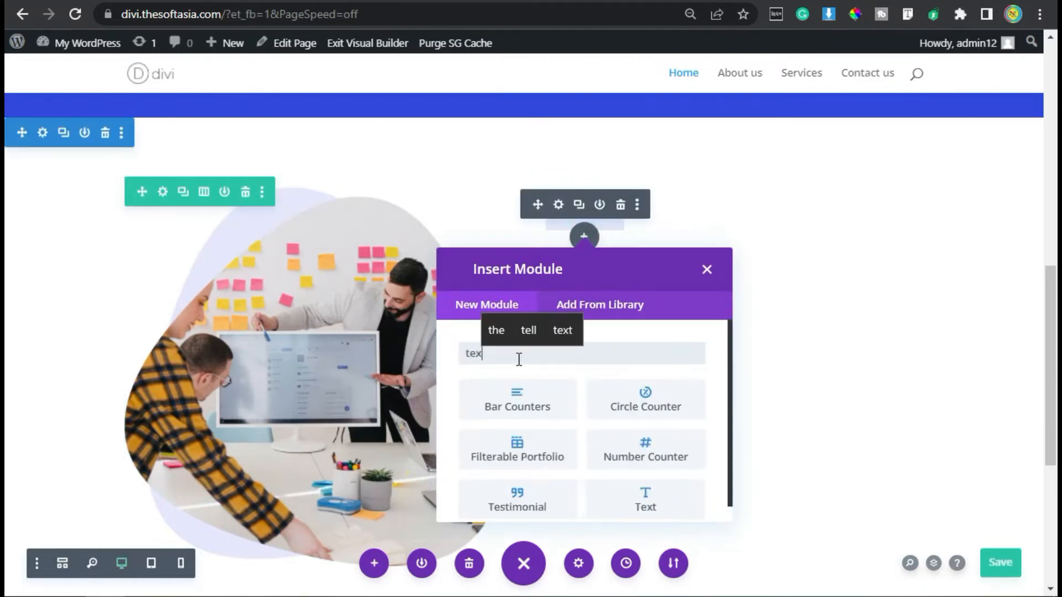
pyautogui.click(504, 417)
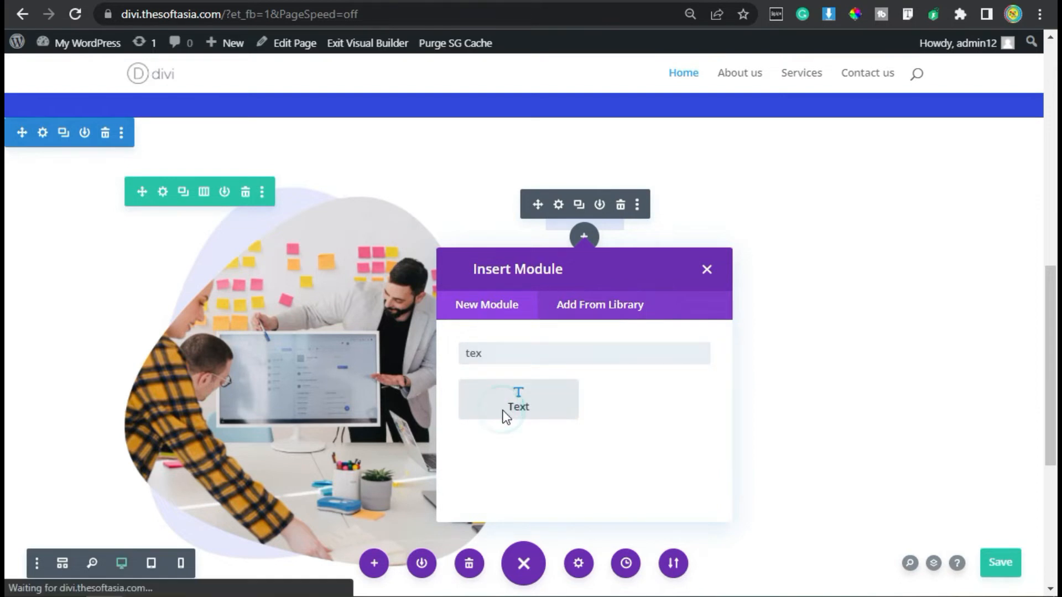
# Step: Replace the new module's body with "Do you want to develop a web app? Do you want to build a website?" as Heading 2
pyautogui.scroll(-1, 276, 354)
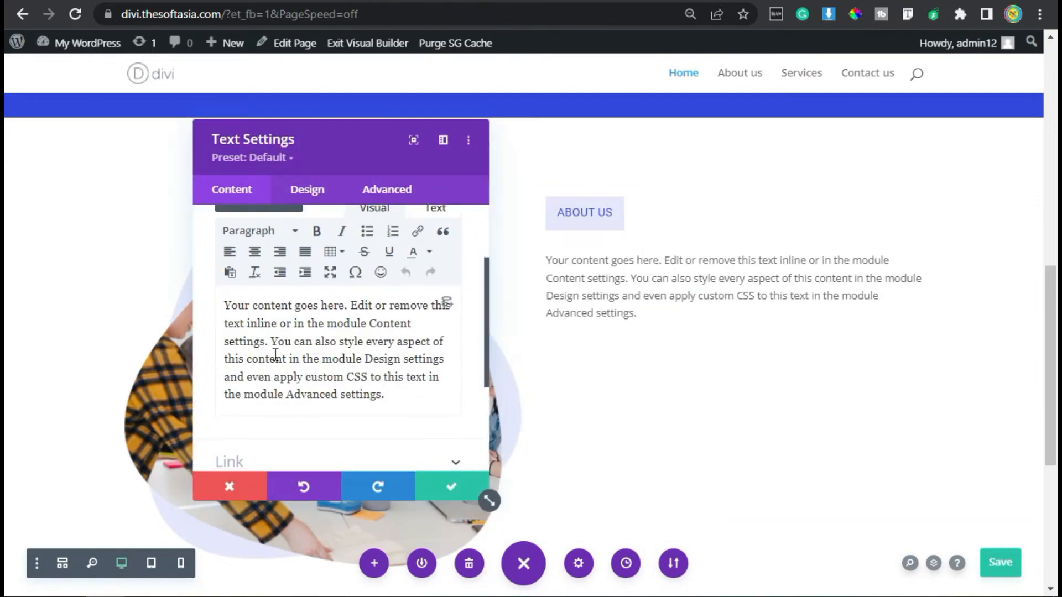
pyautogui.hotkey('ctrl', 'a')
pyautogui.write('Do you want to develop a web app? Do you want to build a website?')
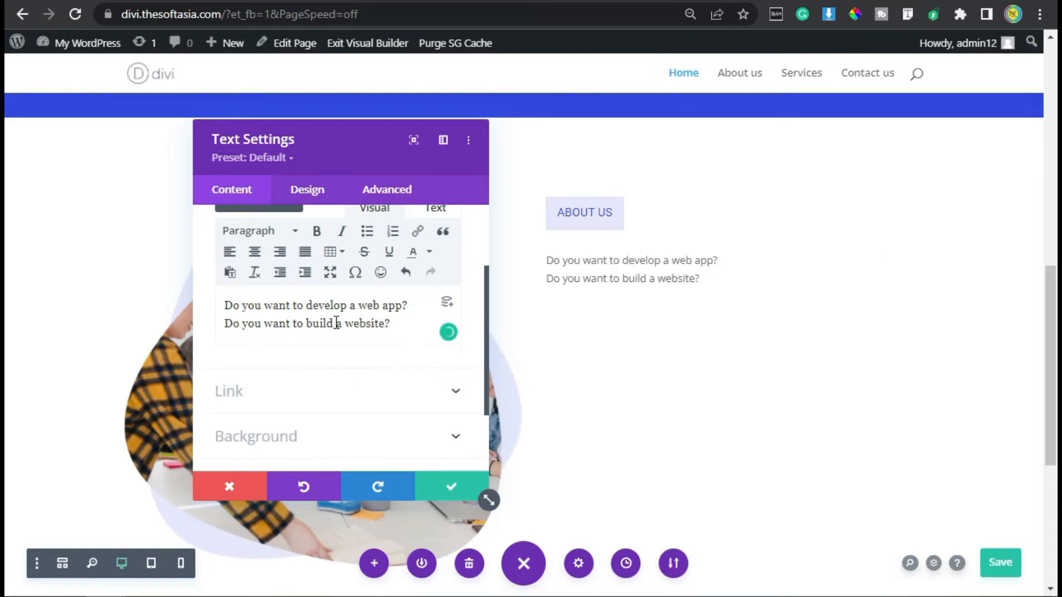
pyautogui.scroll(2, 336, 323)
pyautogui.click(292, 342)
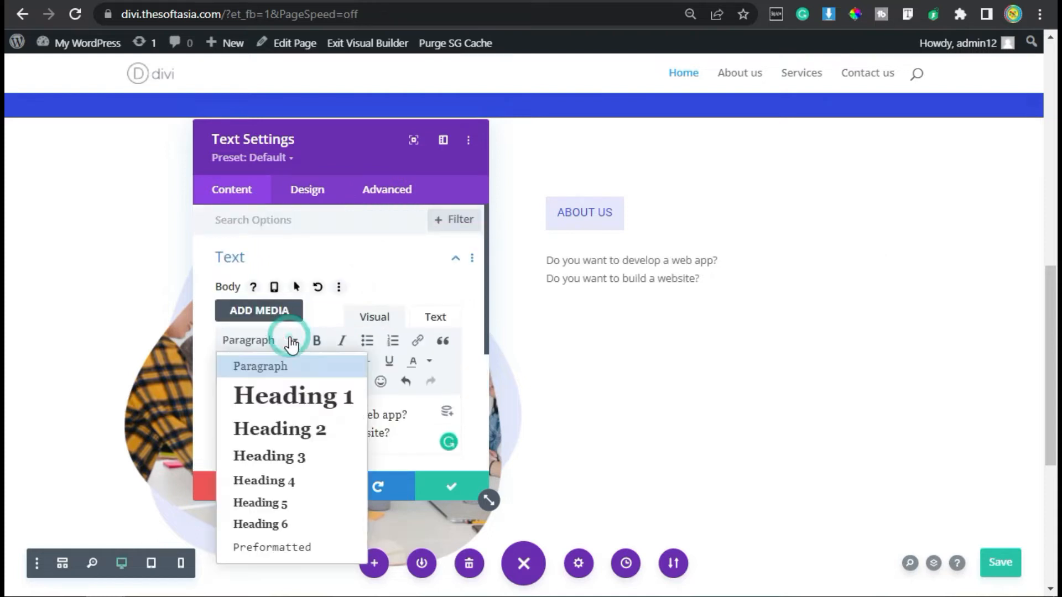
pyautogui.click(297, 430)
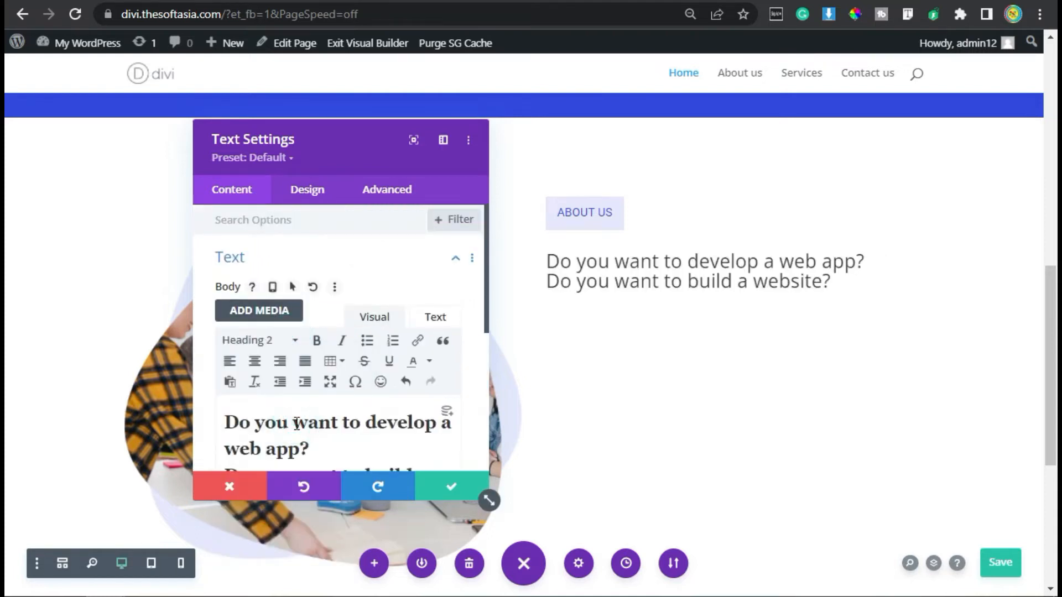
# Step: Set the Heading 2 font of the web app question text to Roboto
pyautogui.scroll(-1, 299, 321)
pyautogui.scroll(-3, 299, 321)
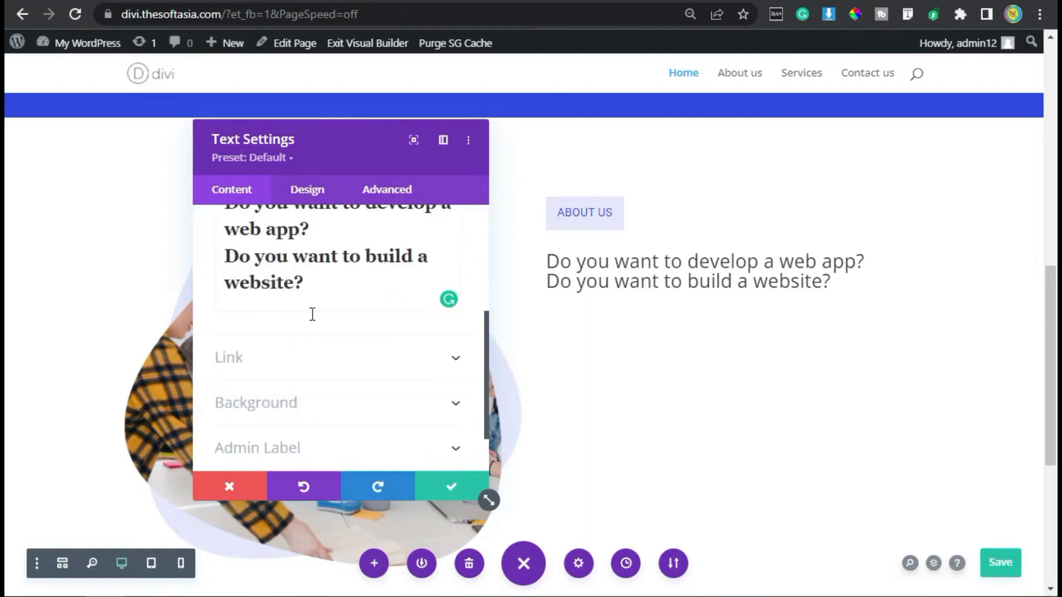
pyautogui.click(311, 190)
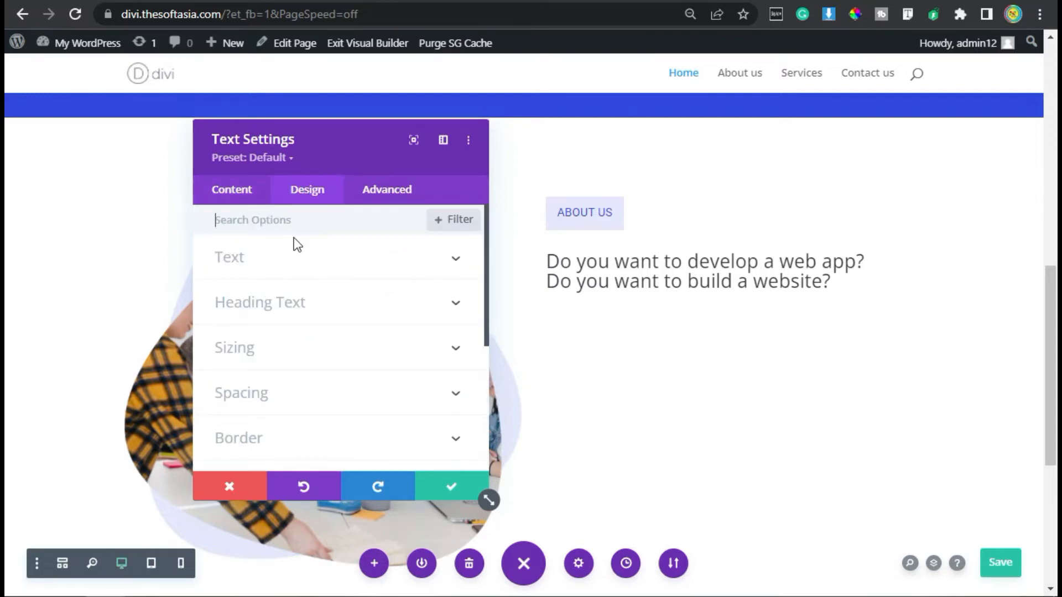
pyautogui.click(292, 302)
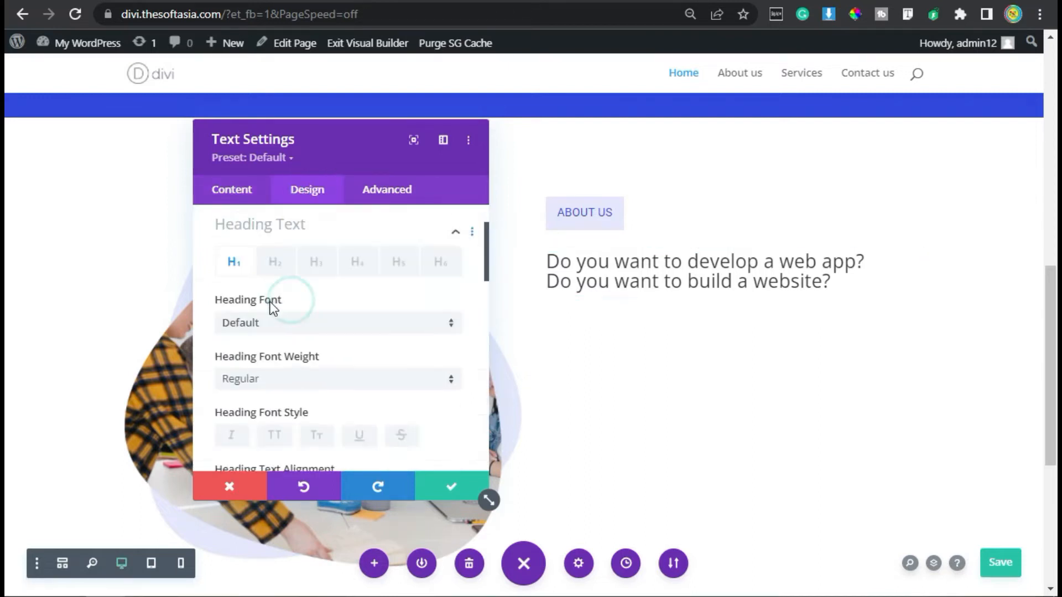
pyautogui.click(271, 265)
pyautogui.click(283, 326)
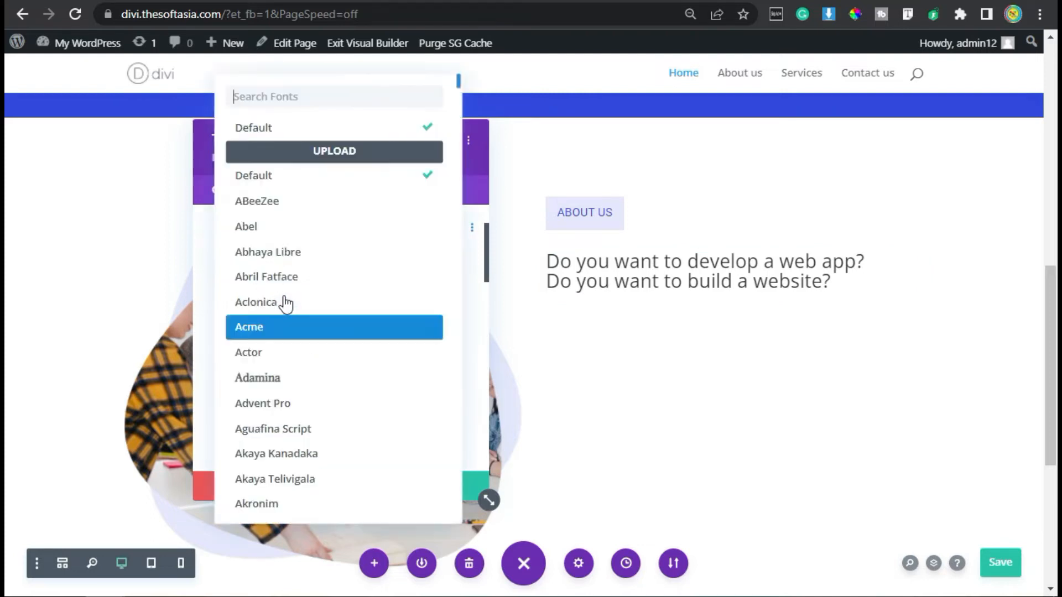
pyautogui.write('r')
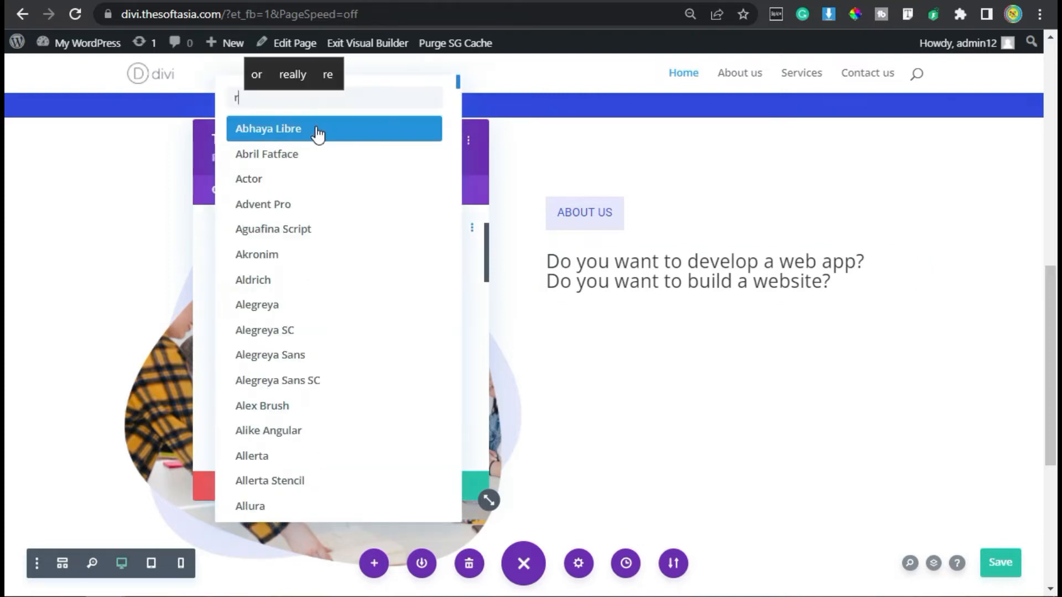
pyautogui.write('obot')
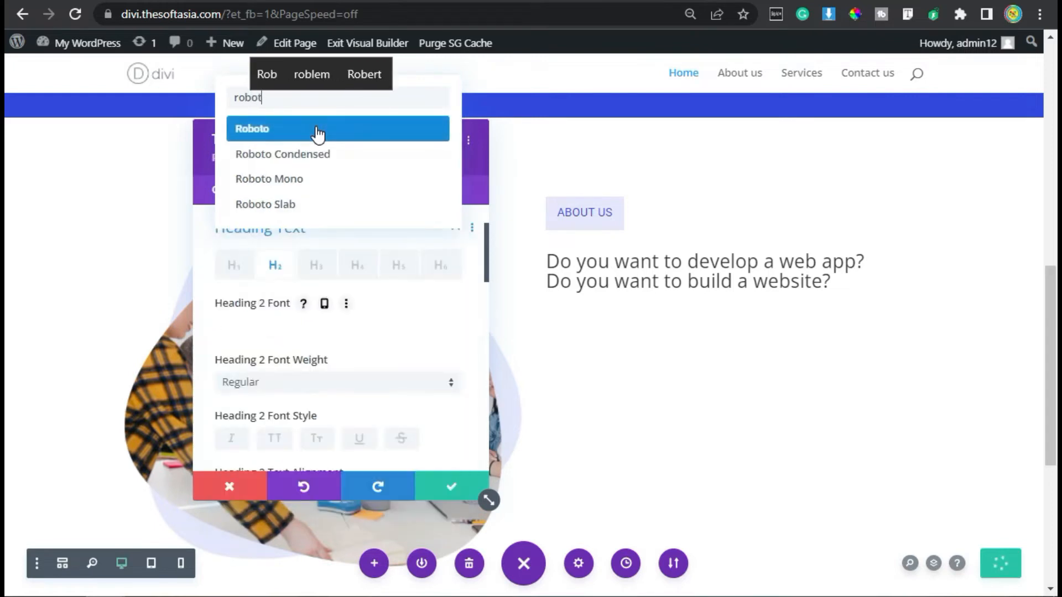
pyautogui.click(315, 127)
# Step: Underline the Heading 2 text and make the underline color black
pyautogui.scroll(-2, 291, 365)
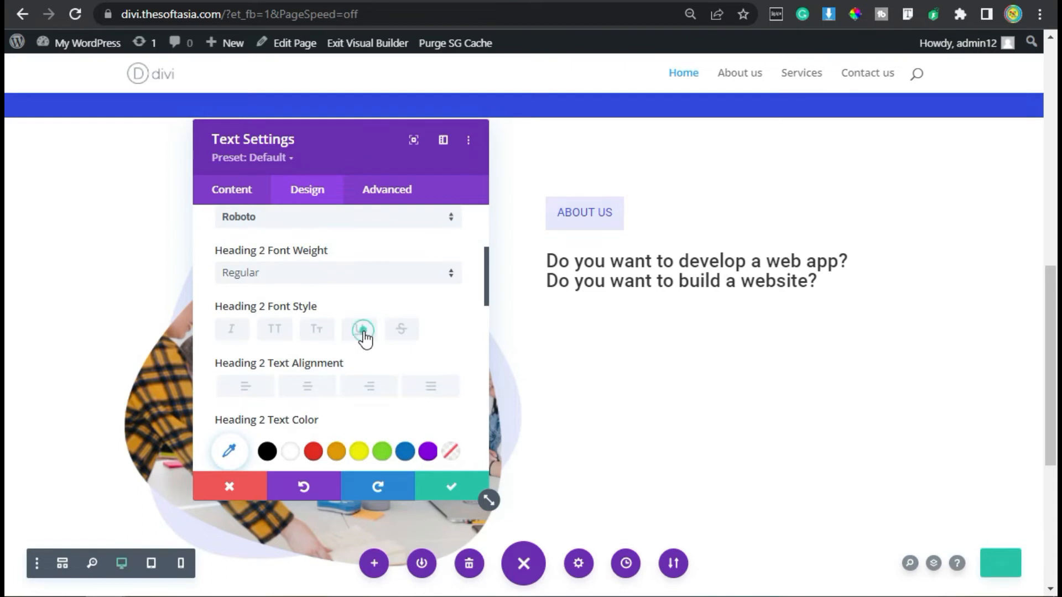
pyautogui.click(363, 335)
pyautogui.scroll(-2, 363, 332)
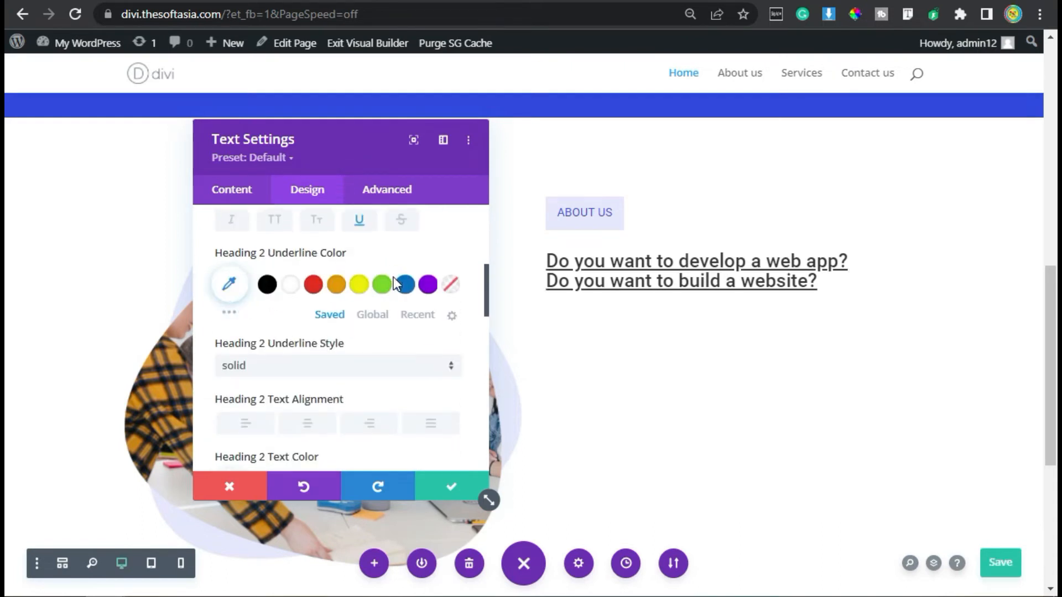
pyautogui.click(267, 284)
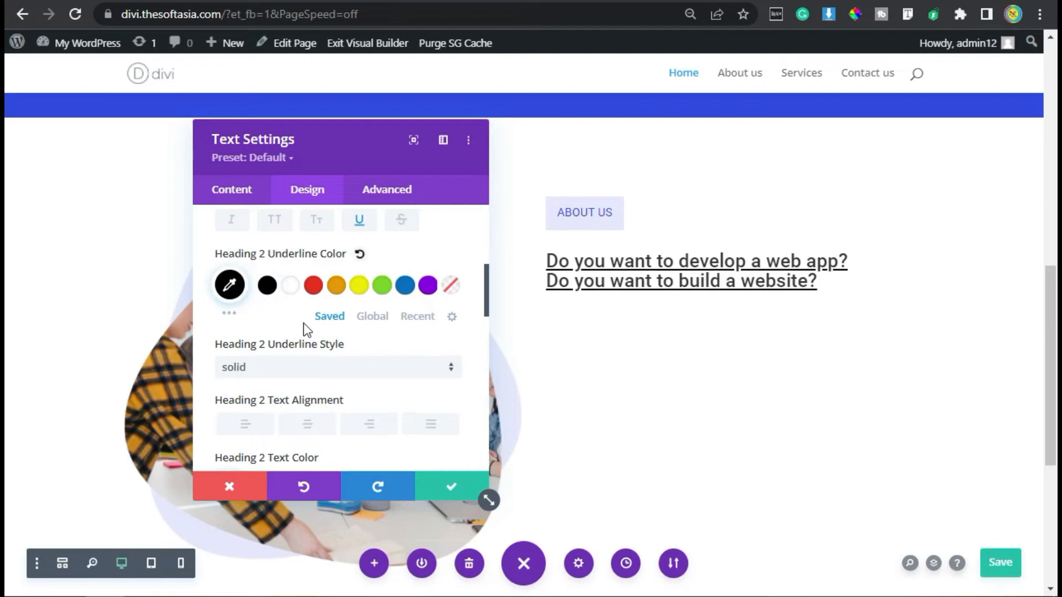
# Step: Set the Heading 2 text size of the question heading to 28px
pyautogui.scroll(-4, 306, 330)
pyautogui.click(452, 348)
pyautogui.click(452, 348)
# Step: Set the question heading module's bottom margin to 20px and save its settings
pyautogui.scroll(-2, 308, 359)
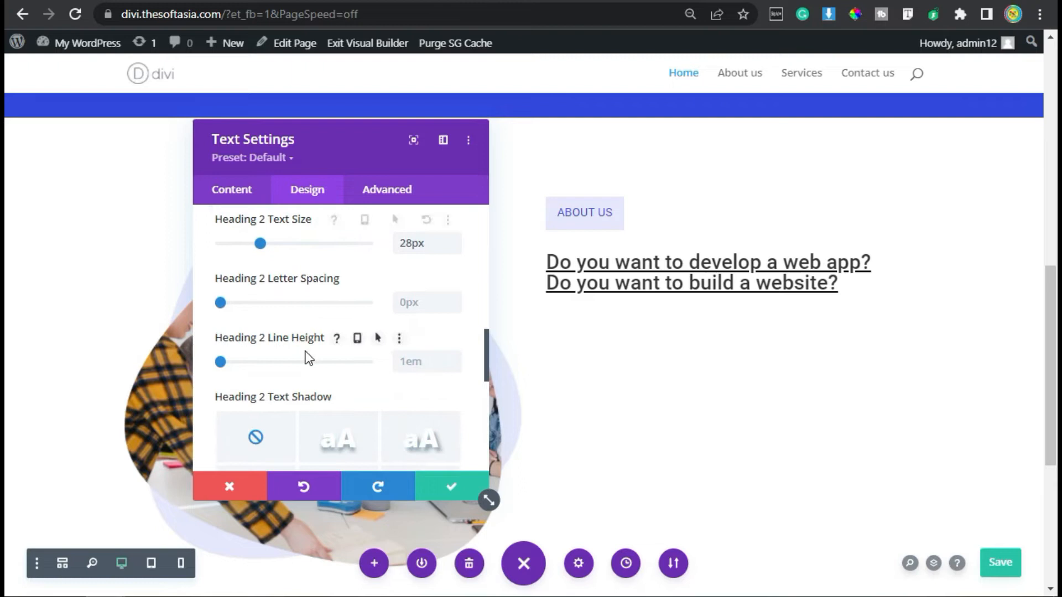
pyautogui.scroll(-2, 310, 357)
pyautogui.scroll(-2, 313, 356)
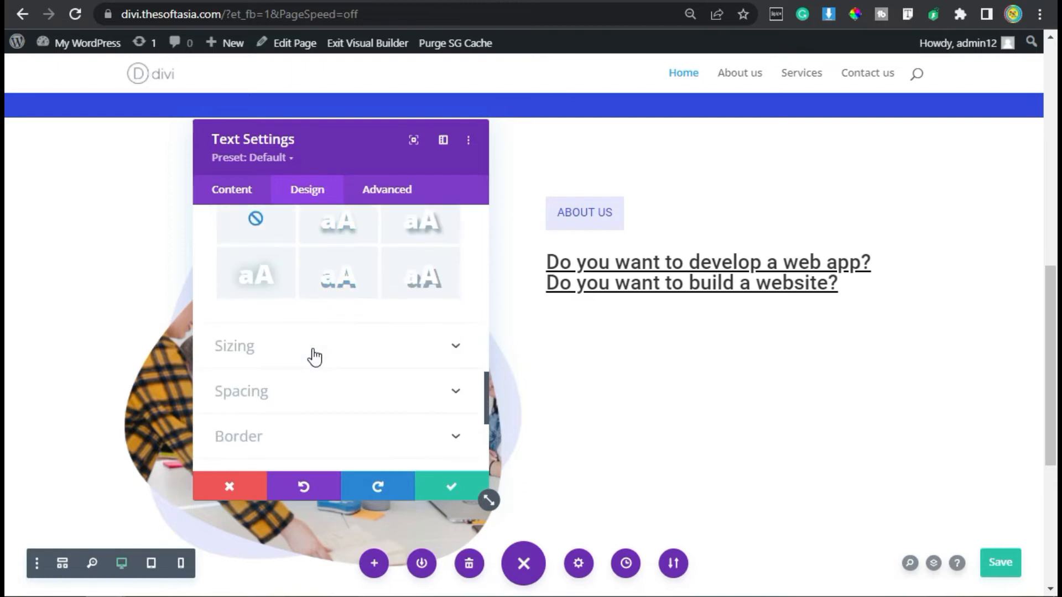
pyautogui.click(331, 393)
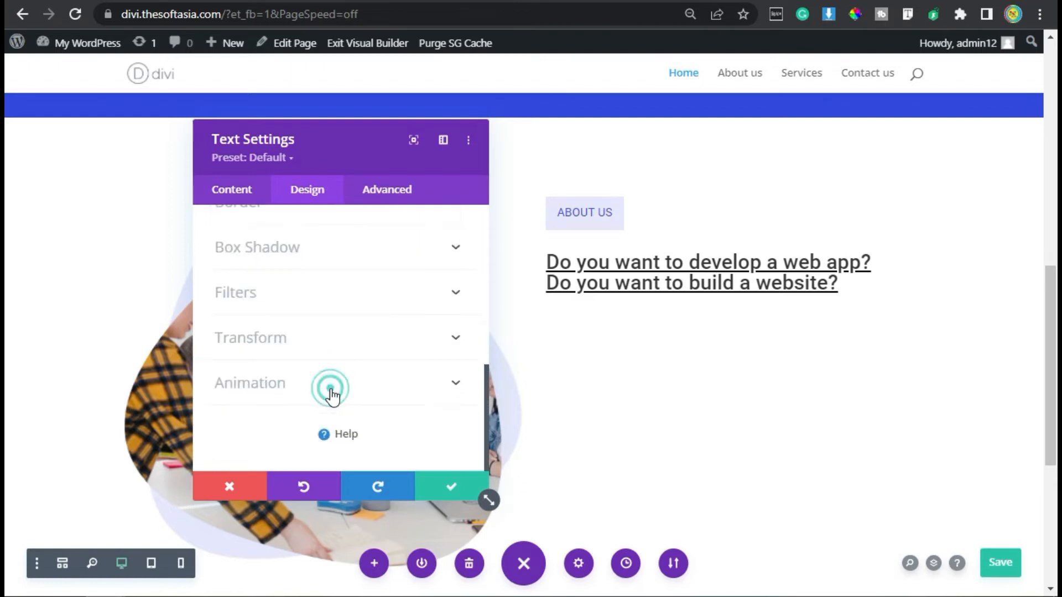
pyautogui.click(307, 278)
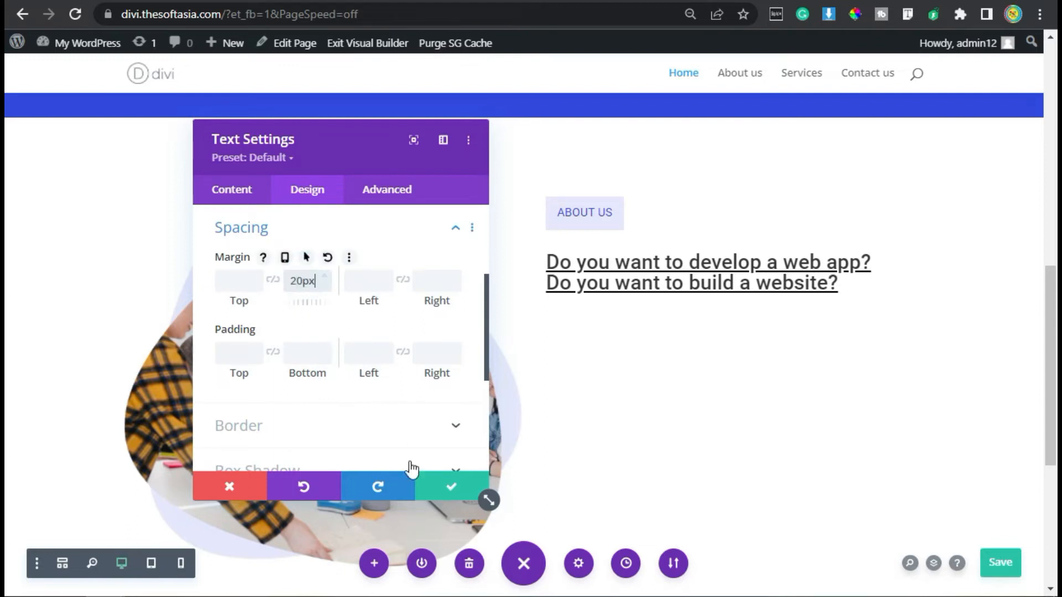
pyautogui.click(462, 485)
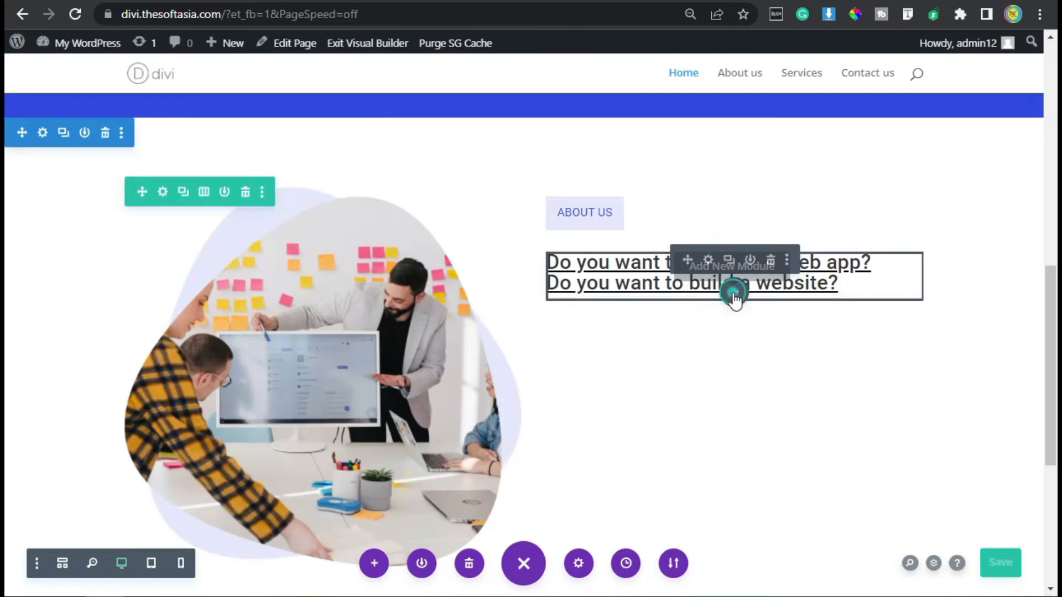
# Step: Add a Text module below the question heading and replace its body with the "SoftAsia Tech is a Software Development company" description
pyautogui.click(733, 294)
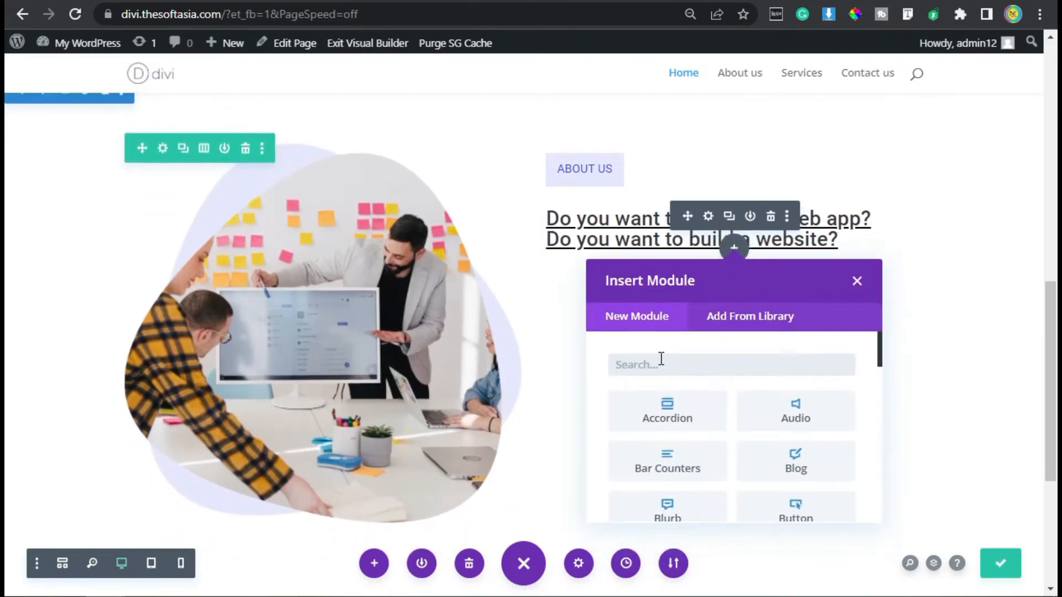
pyautogui.write('text')
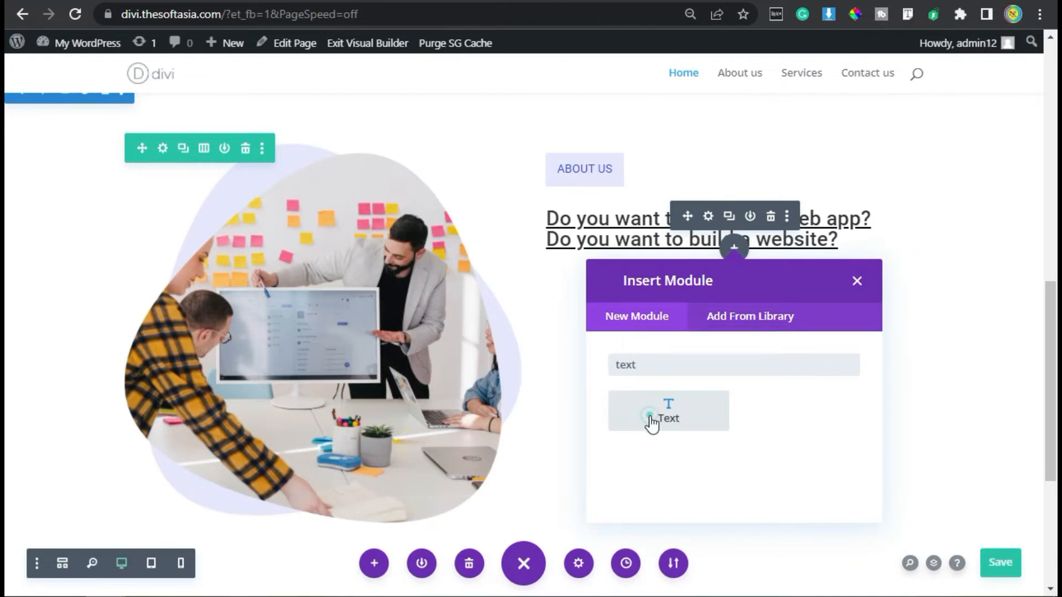
pyautogui.click(650, 418)
pyautogui.scroll(-3, 343, 327)
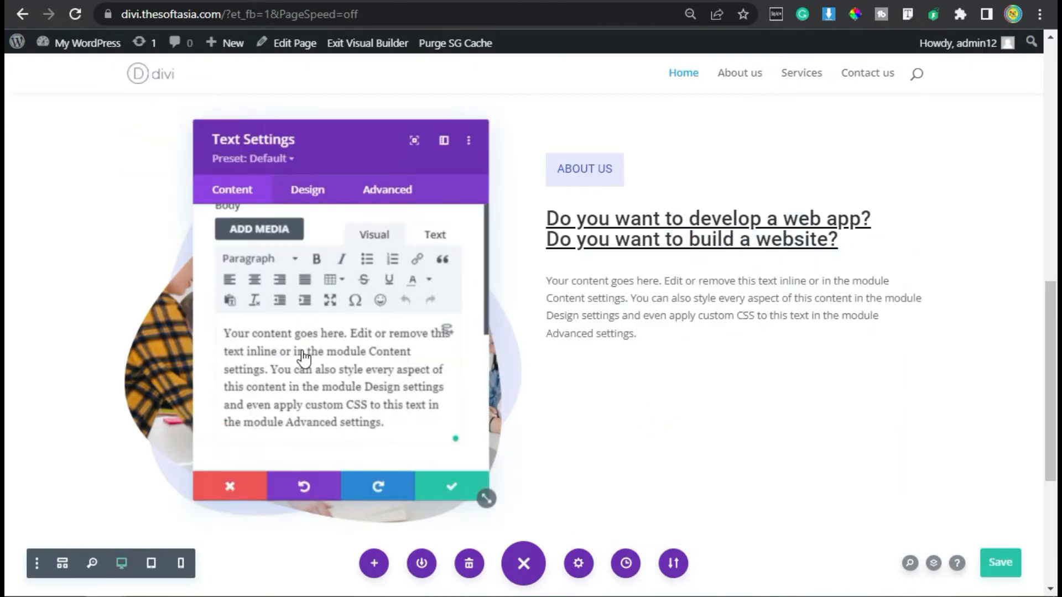
pyautogui.hotkey('ctrl', 'a')
pyautogui.write('SoftAsia Tech is a Software Development company having more than five years of Web & Mobile development experience with 500+ satisfied customers. Our core skill sets are custom website development, WordPress (cms), E-COMMERCE based website, Android Application development, HTML/HTML5, CSS, and web designing.')
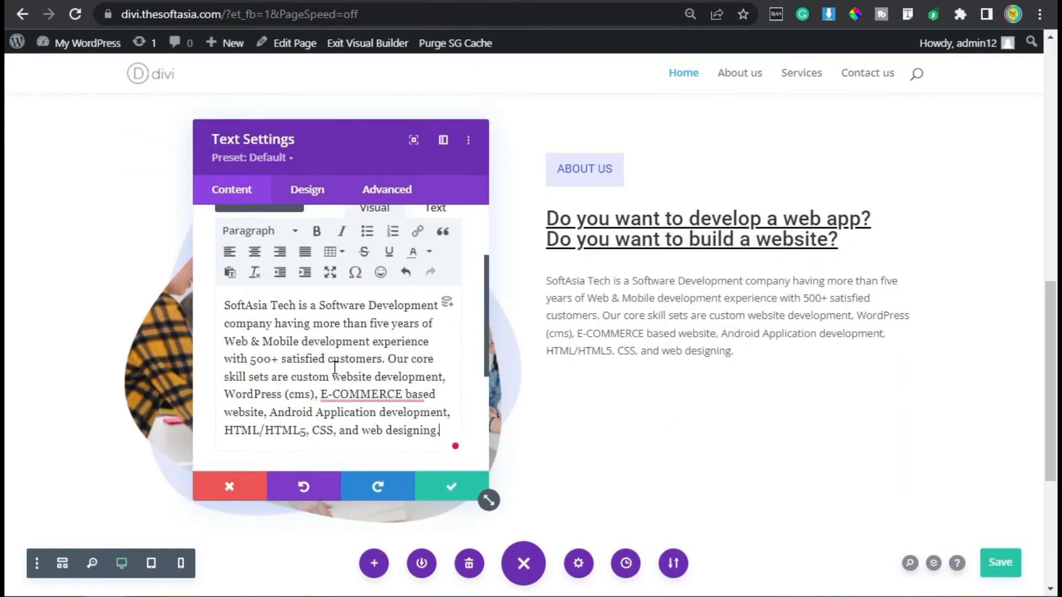
# Step: Set the text font of the company description paragraph to Roboto
pyautogui.scroll(3, 348, 368)
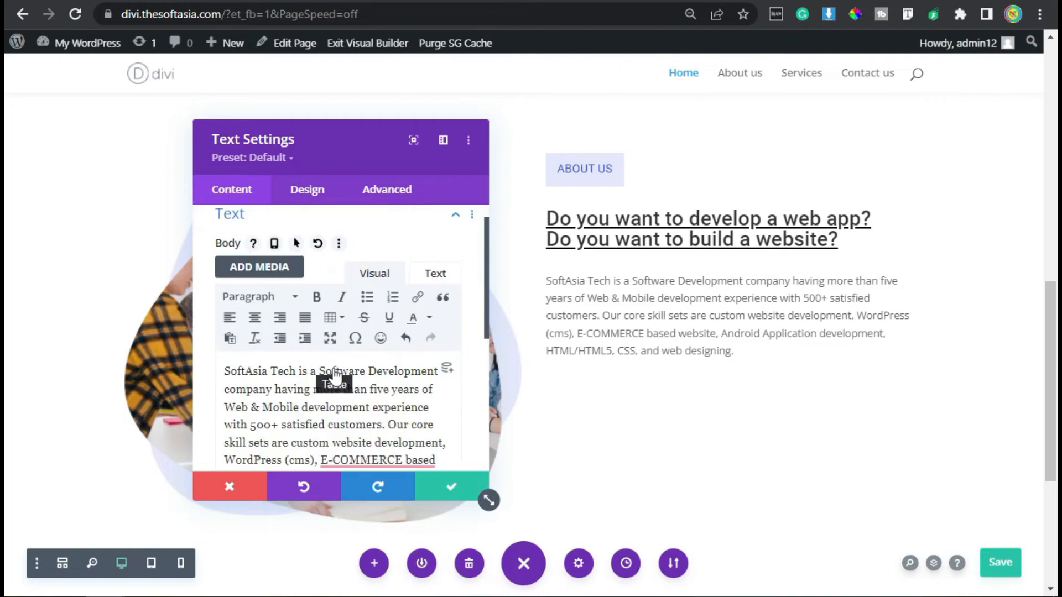
pyautogui.click(307, 189)
pyautogui.click(230, 257)
pyautogui.scroll(-2, 337, 310)
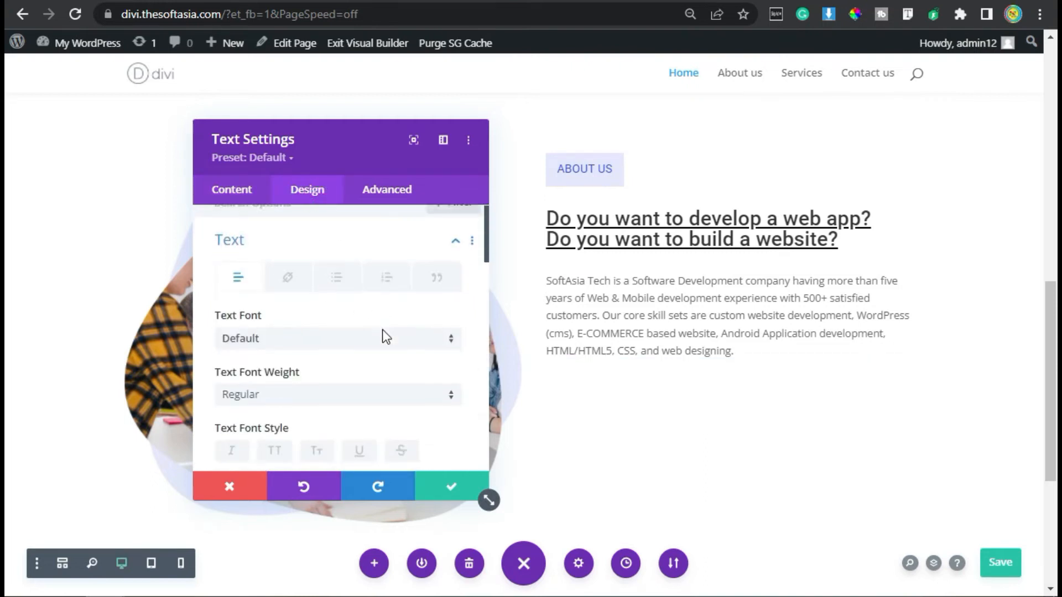
pyautogui.click(365, 252)
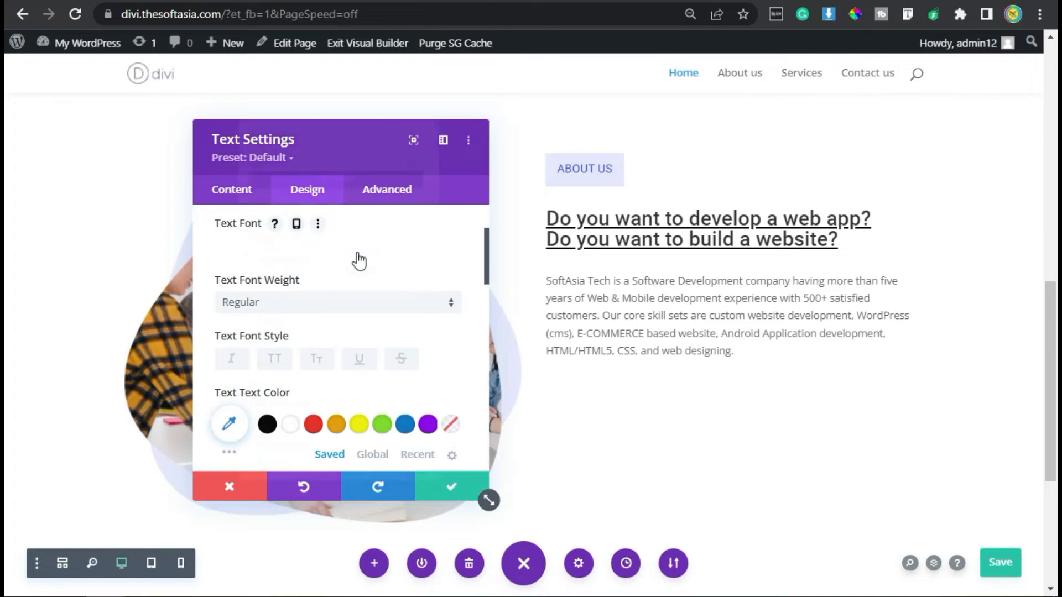
pyautogui.write('roboto')
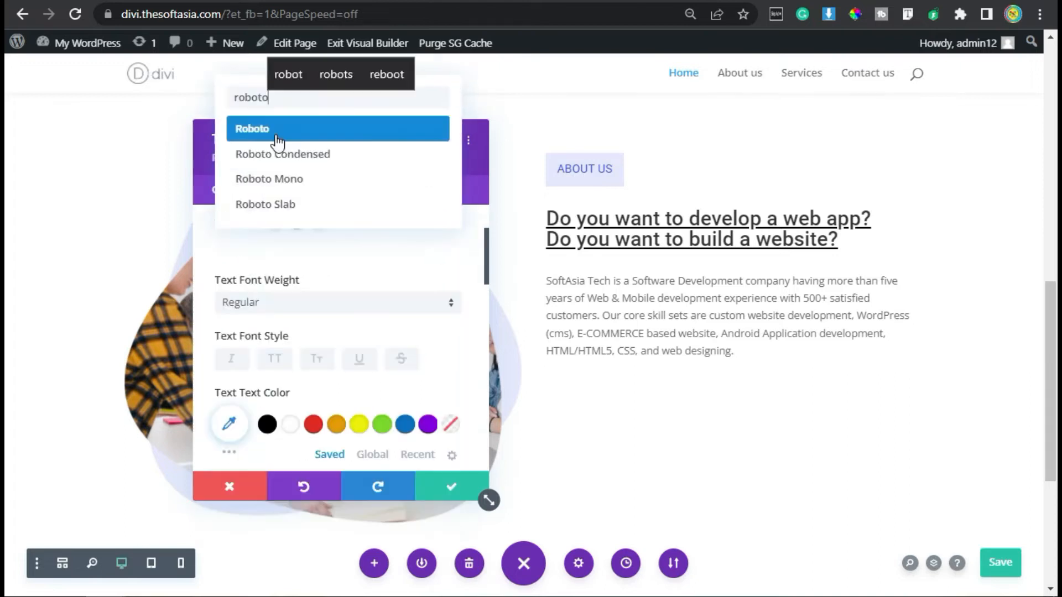
pyautogui.click(273, 131)
# Step: Adjust the company description's text size and slightly reduce its line height
pyautogui.scroll(-2, 363, 318)
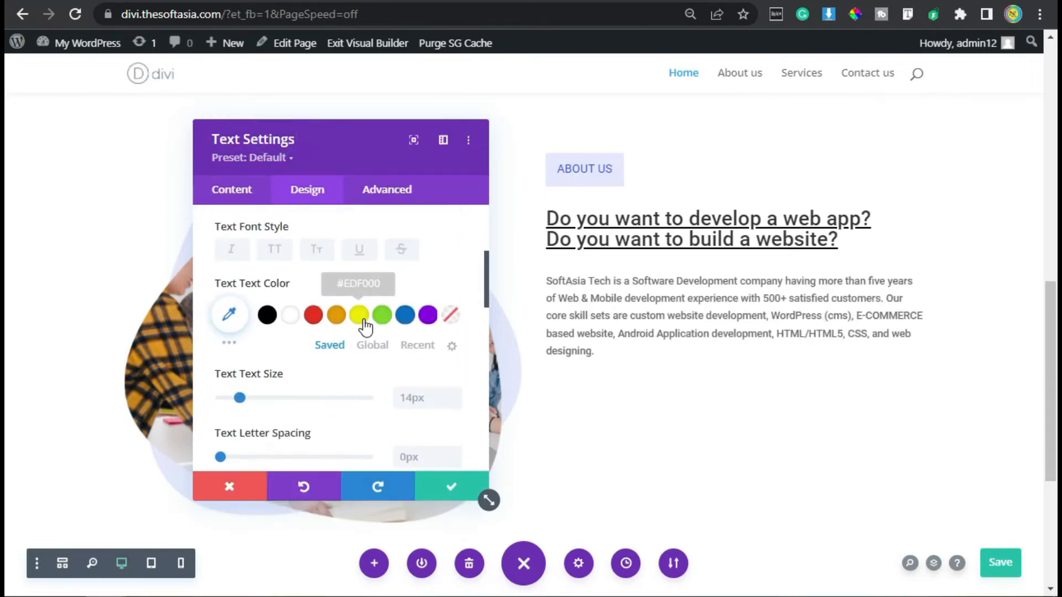
pyautogui.scroll(-2, 343, 323)
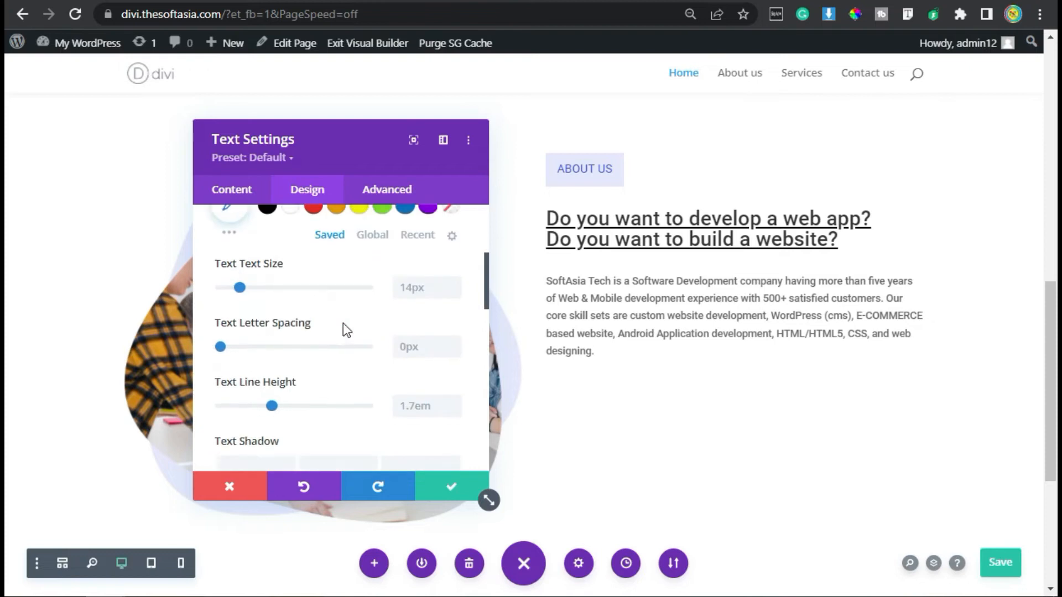
pyautogui.click(454, 281)
pyautogui.scroll(-2, 438, 311)
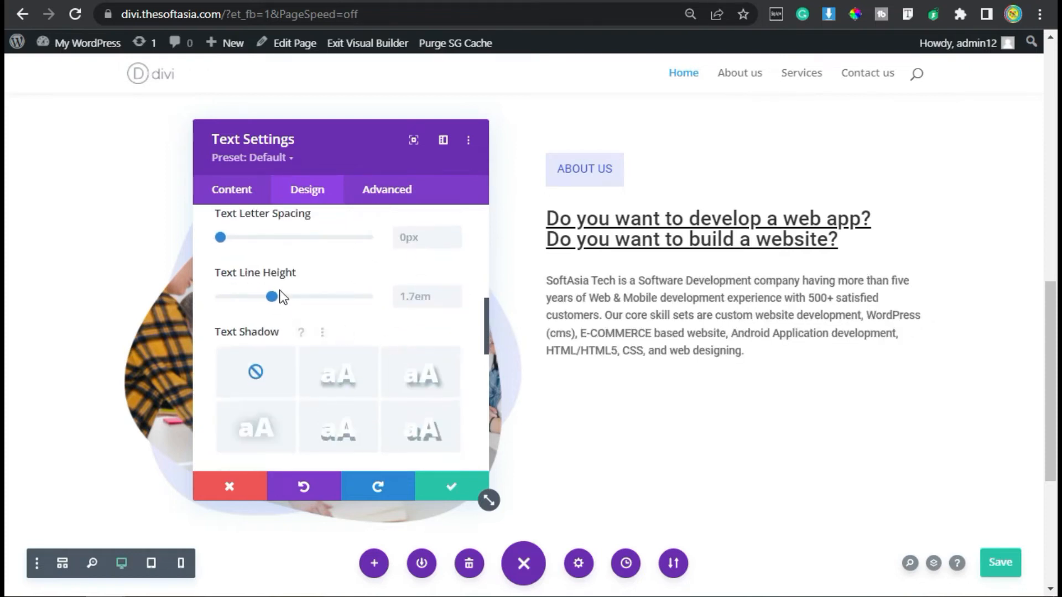
pyautogui.click(455, 292)
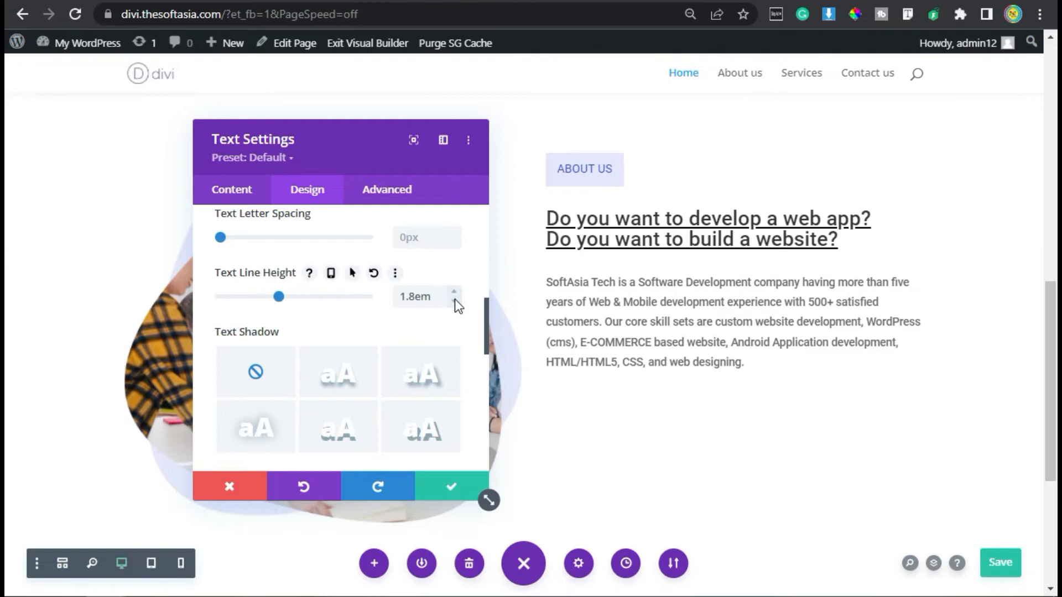
pyautogui.click(454, 299)
# Step: Set the company description module's bottom margin to 20px and save its settings
pyautogui.scroll(-5, 320, 300)
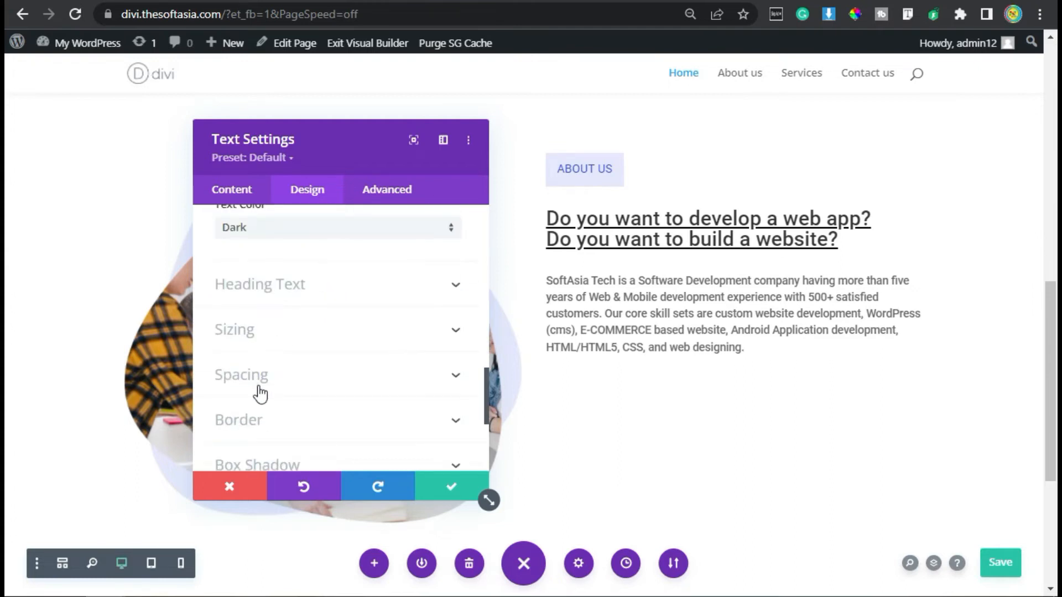
pyautogui.click(261, 376)
pyautogui.click(311, 287)
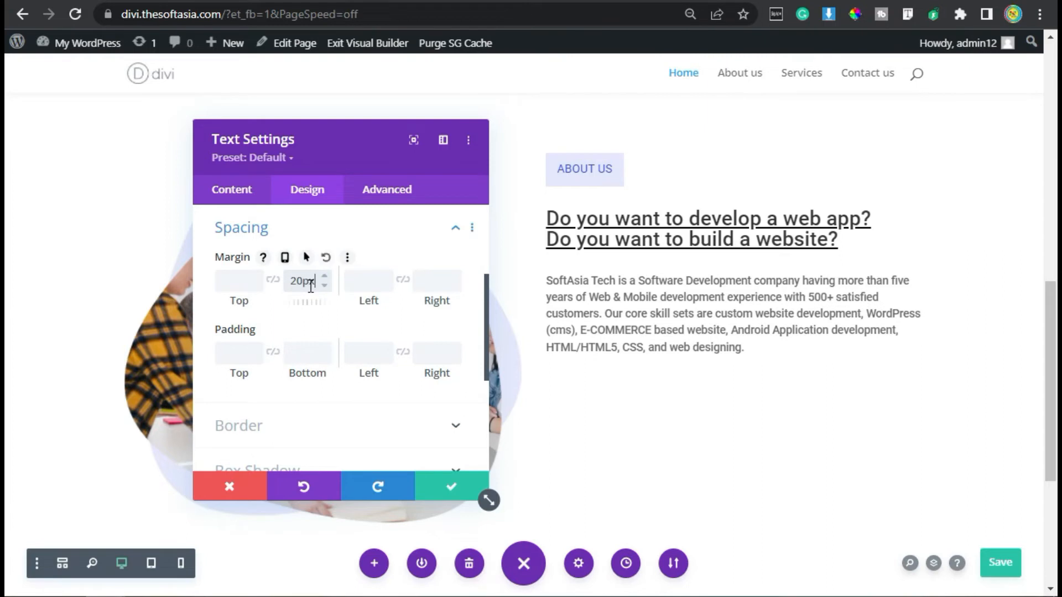
pyautogui.click(453, 488)
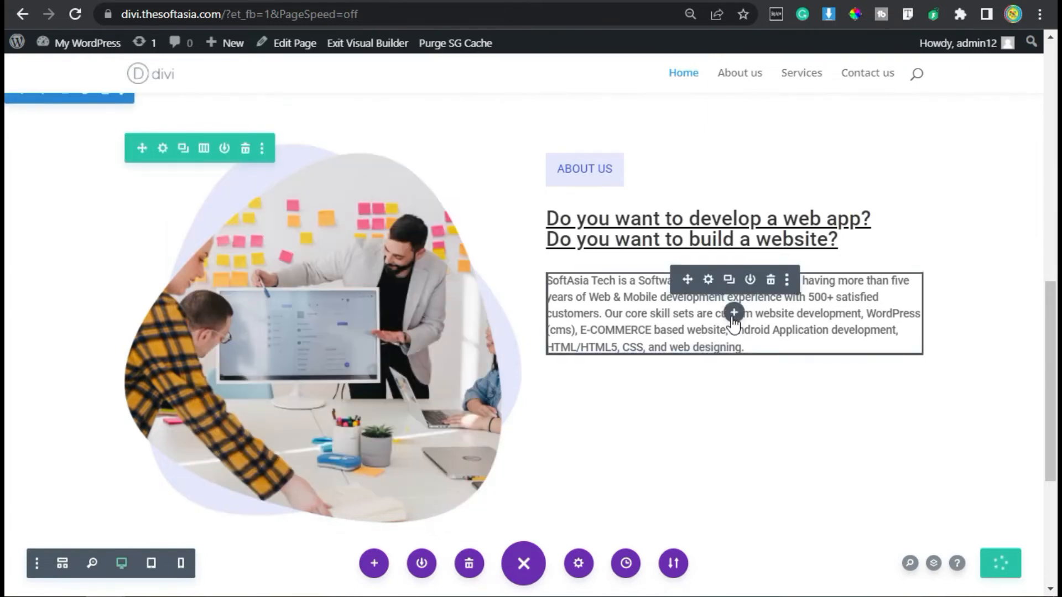
# Step: Add a Bar Counters module below the company description and set its bottom margin to 50px
pyautogui.click(734, 316)
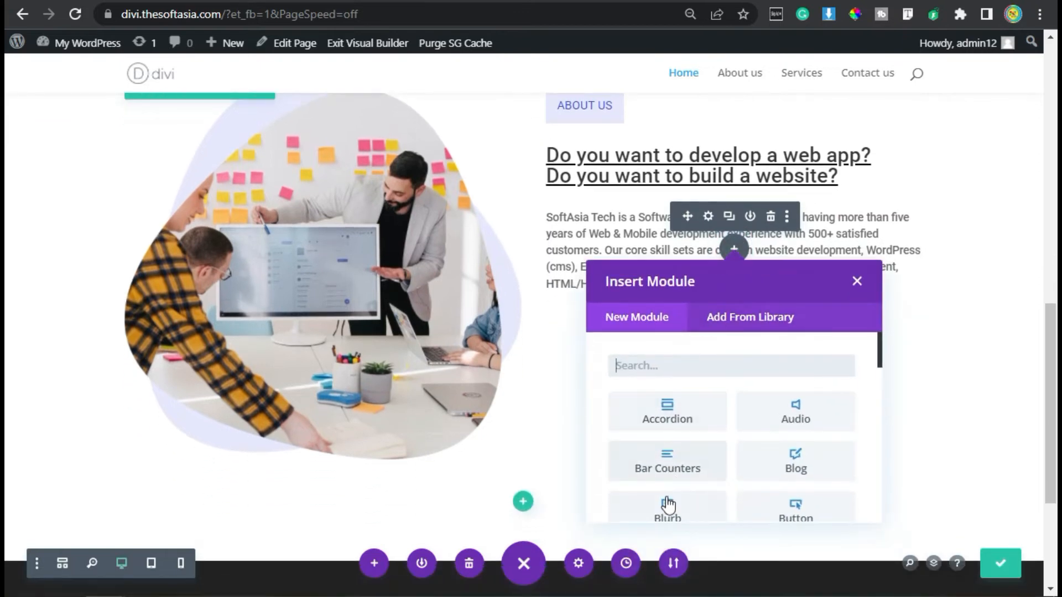
pyautogui.click(695, 472)
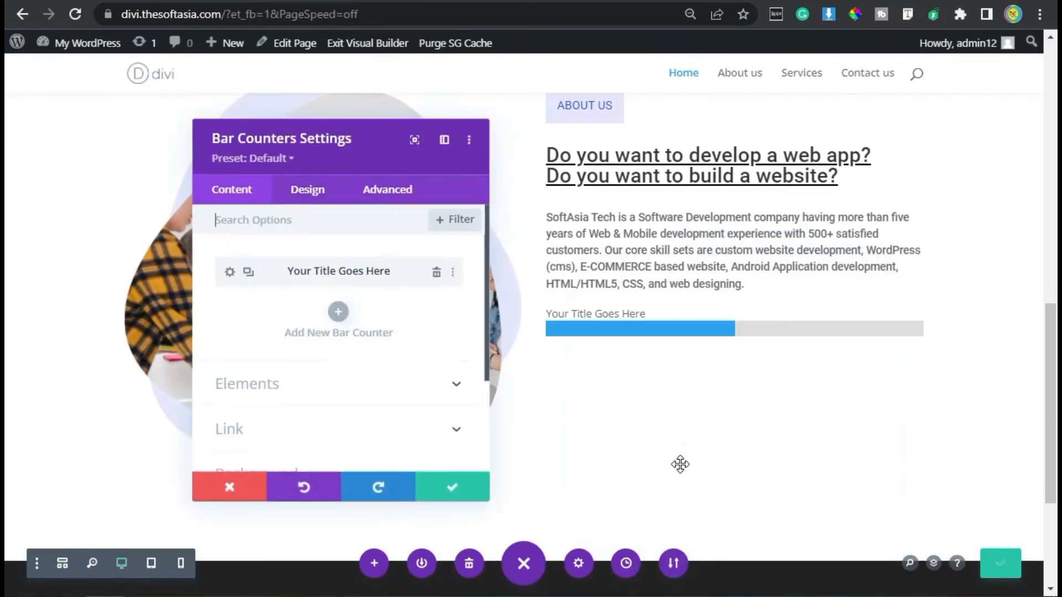
pyautogui.click(314, 191)
pyautogui.scroll(-2, 297, 339)
pyautogui.click(254, 377)
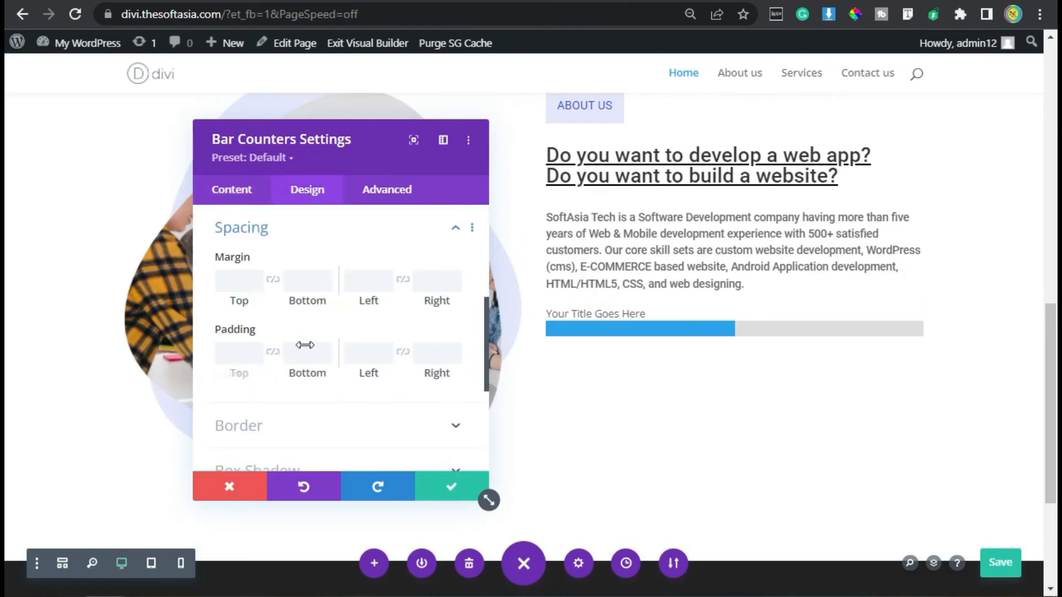
pyautogui.click(308, 287)
pyautogui.click(305, 279)
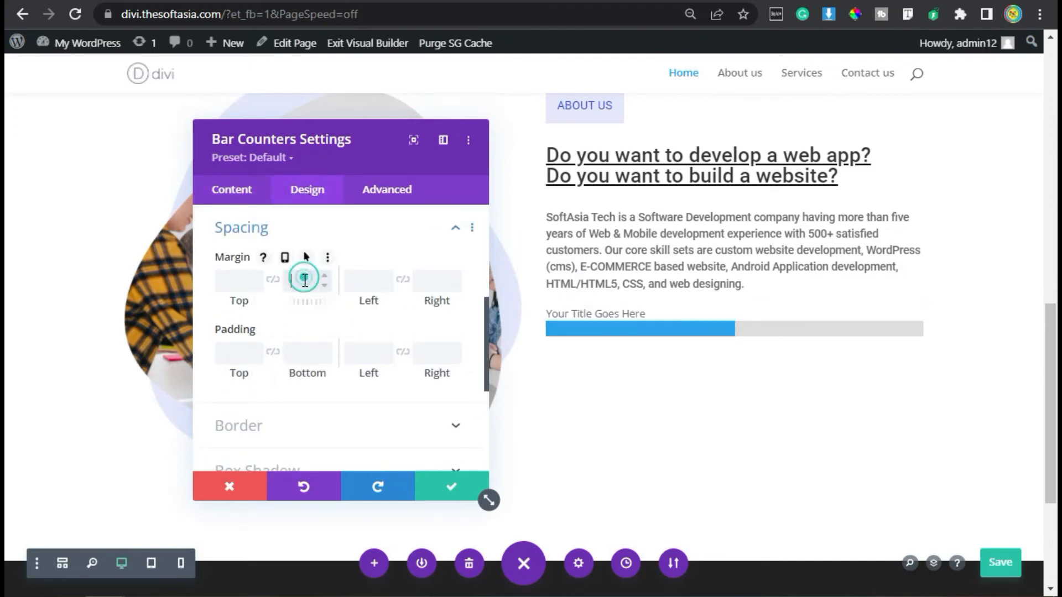
pyautogui.write('50px')
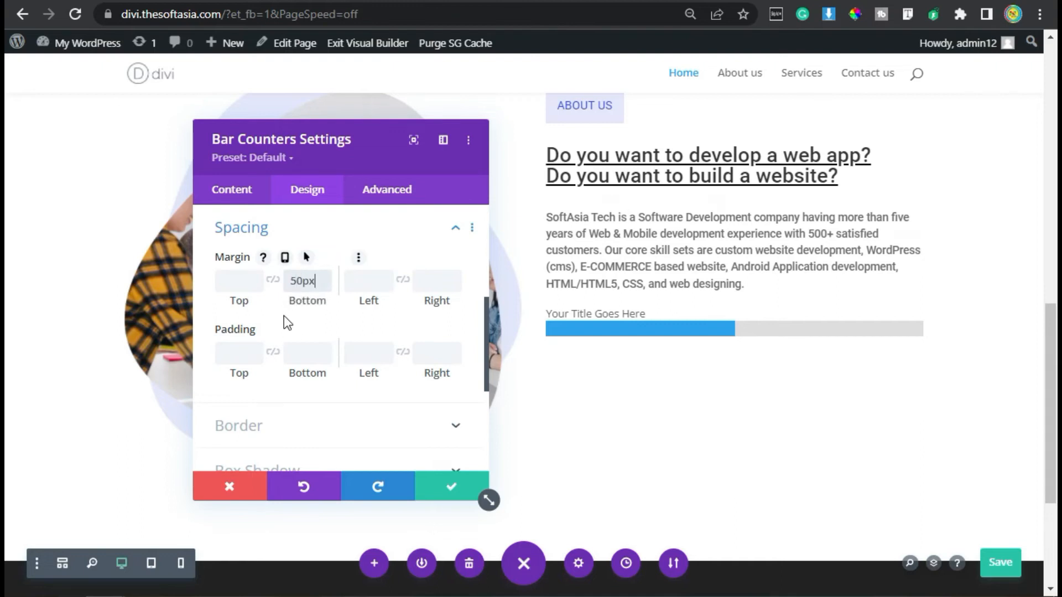
# Step: Change the title of the first bar counter to "+ Web App Development"
pyautogui.click(238, 201)
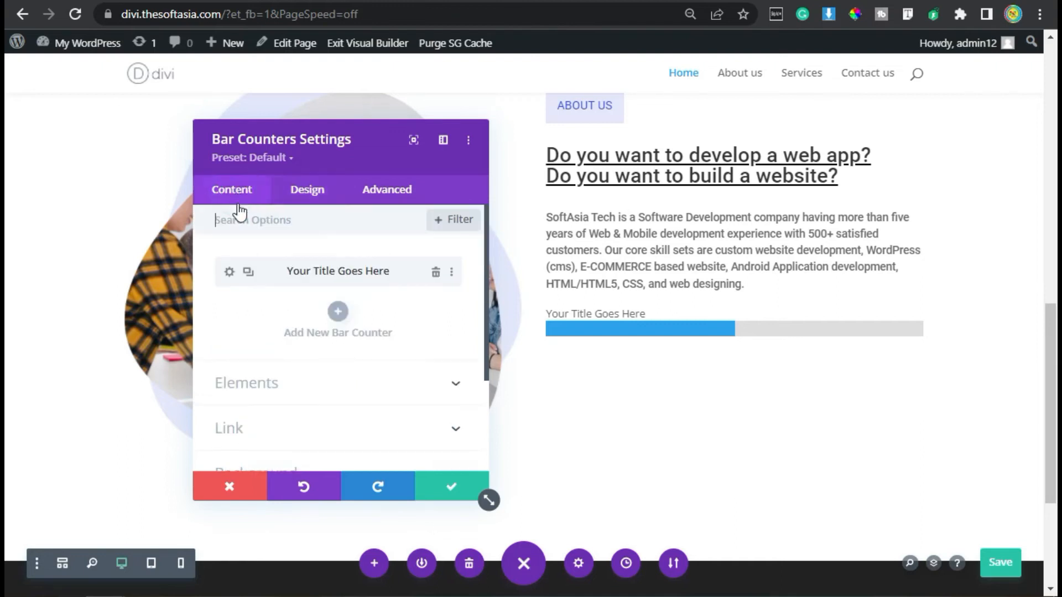
pyautogui.click(229, 273)
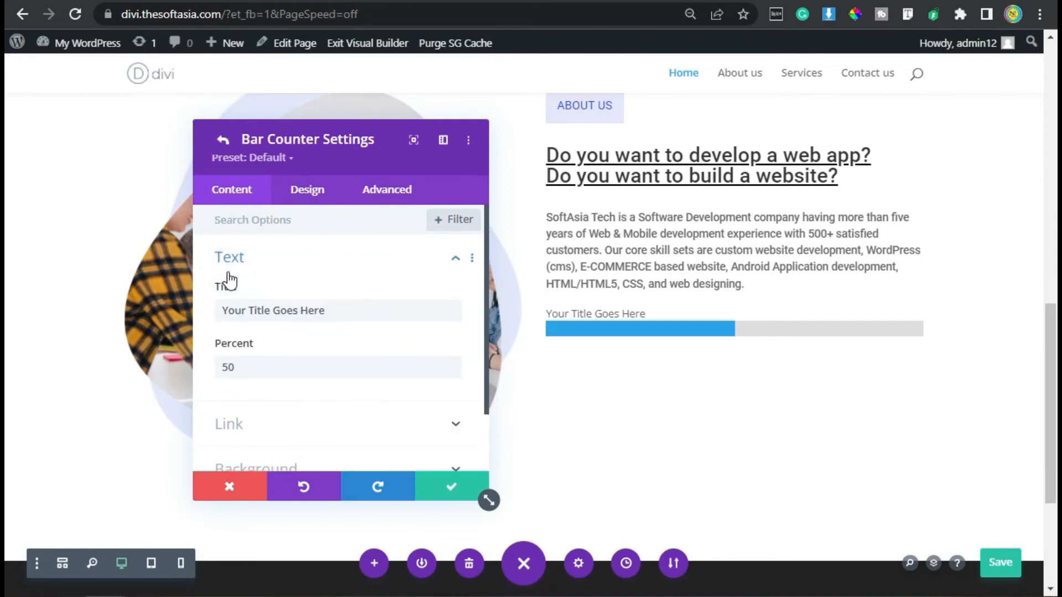
pyautogui.tripleClick(334, 310)
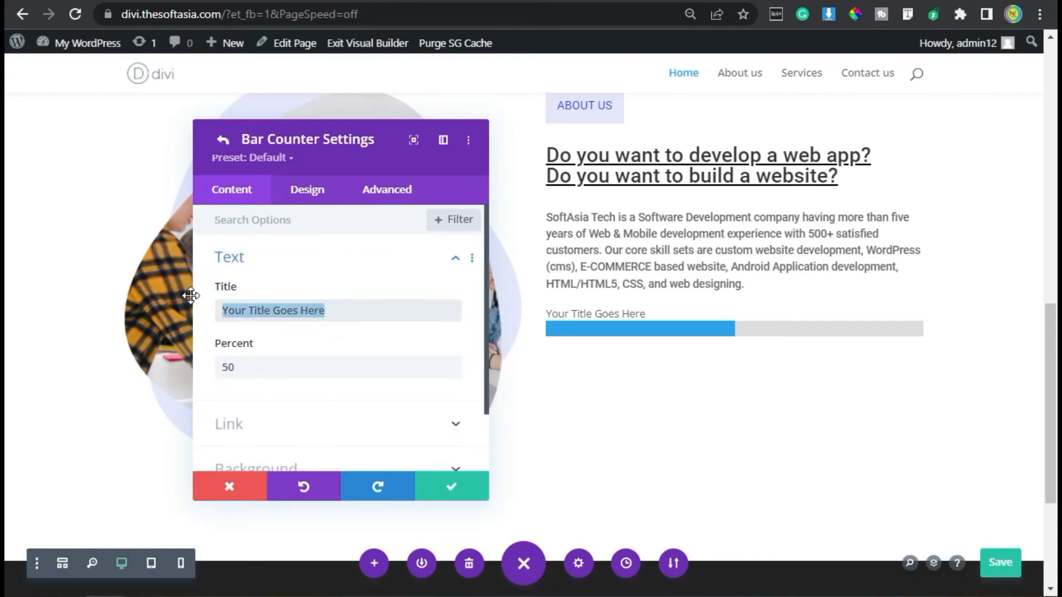
pyautogui.write('+')
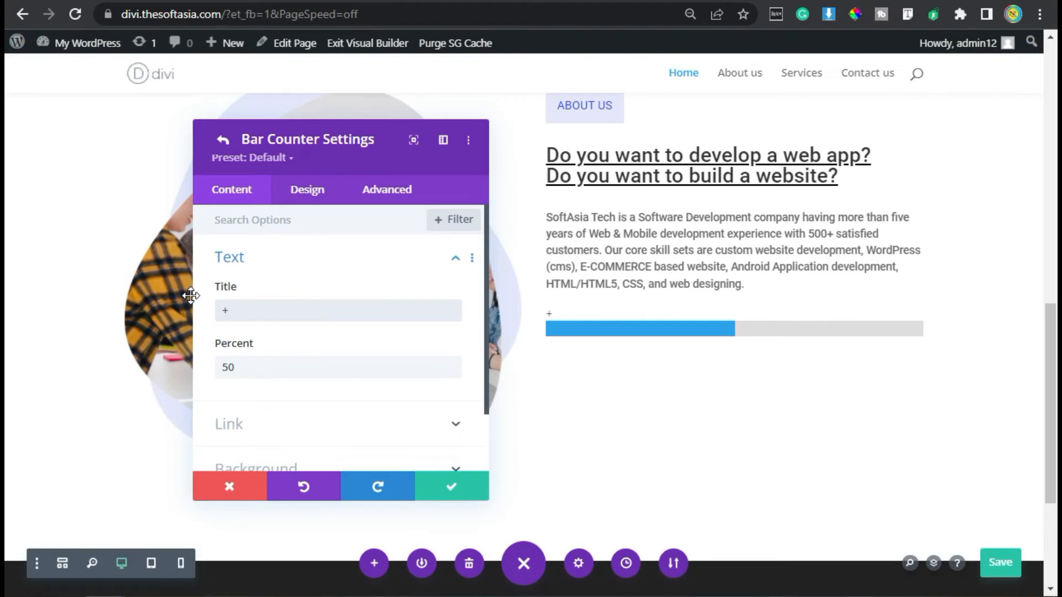
pyautogui.write(' Web App Development')
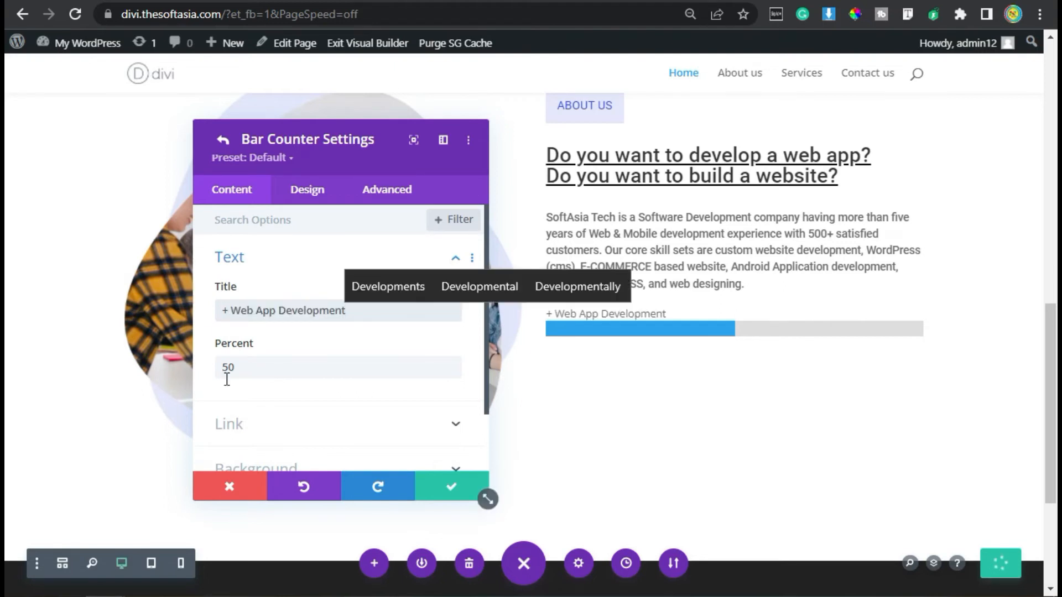
# Step: Set the percent value of the "+ Web App Development" bar counter to 95
pyautogui.click(246, 365)
pyautogui.moveTo(246, 365); pyautogui.dragTo(215, 371)
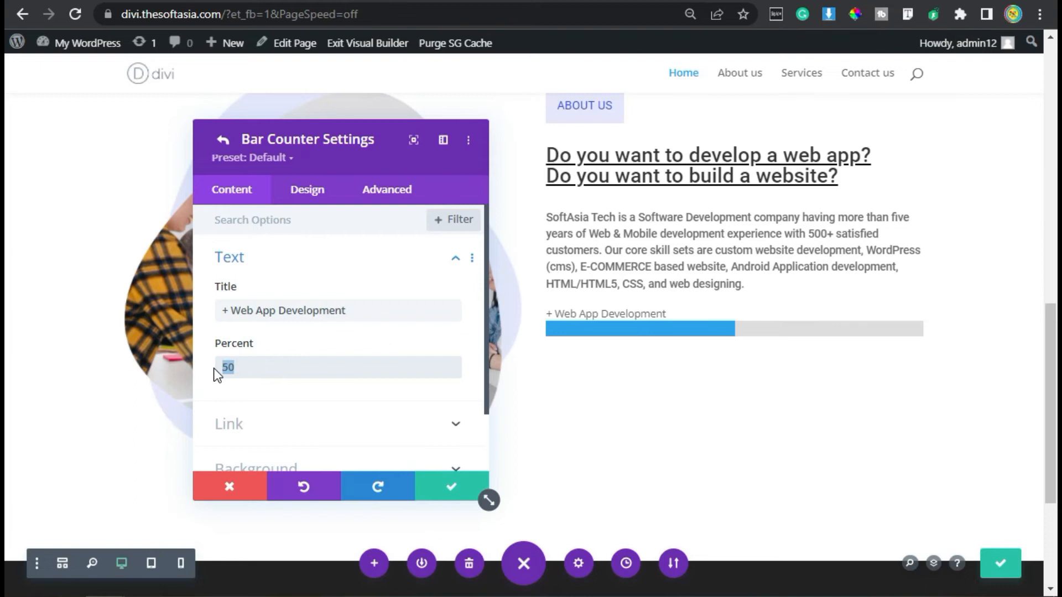
pyautogui.write('98')
pyautogui.press('BackSpace')
pyautogui.write('5')
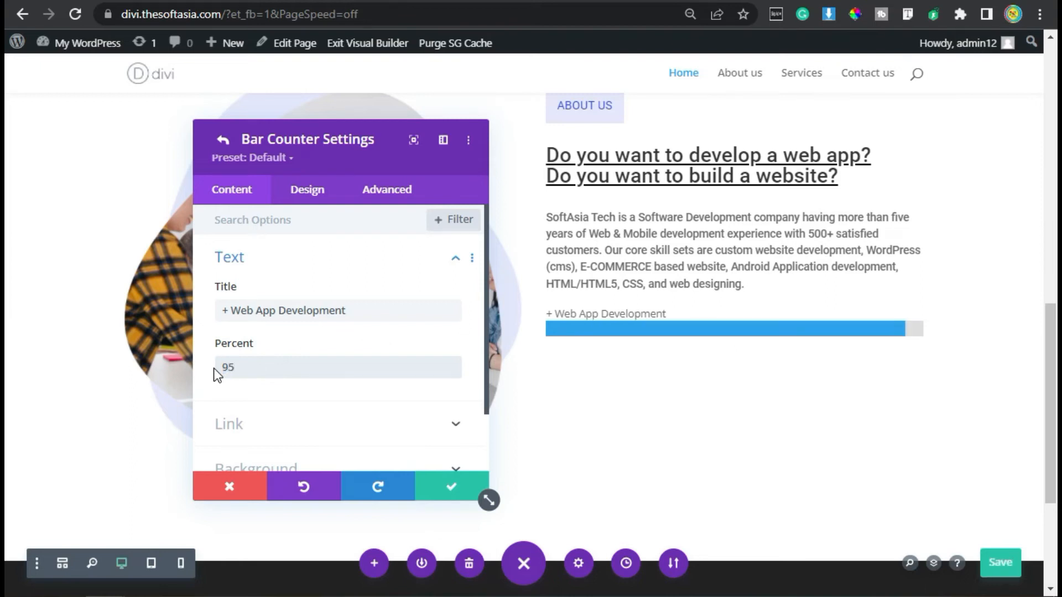
# Step: Set the bar background color of the "+ Web App Development" counter to #3149e7
pyautogui.click(307, 190)
pyautogui.click(297, 259)
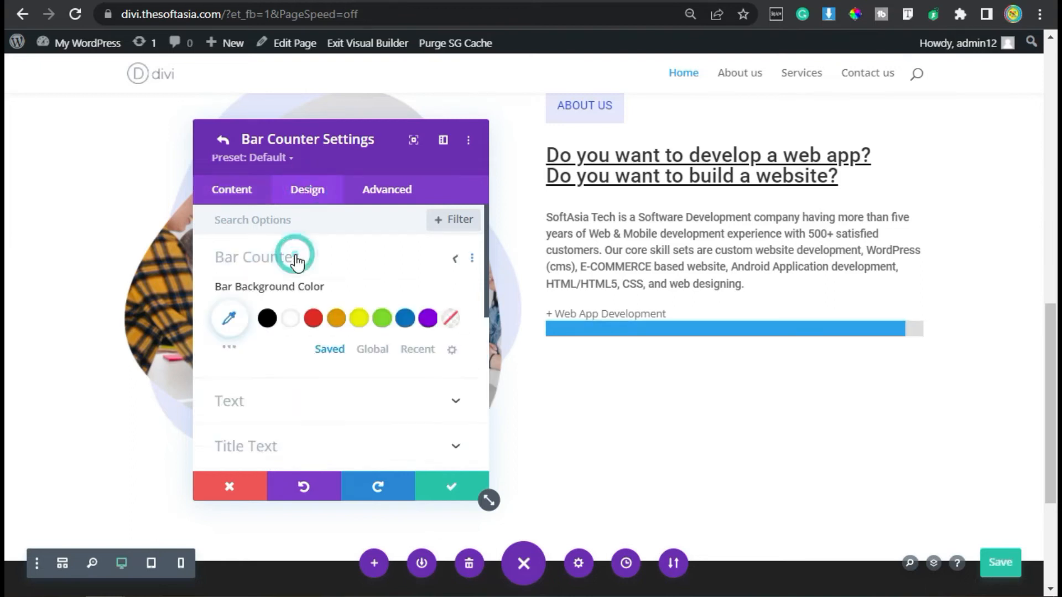
pyautogui.click(232, 319)
pyautogui.click(250, 312)
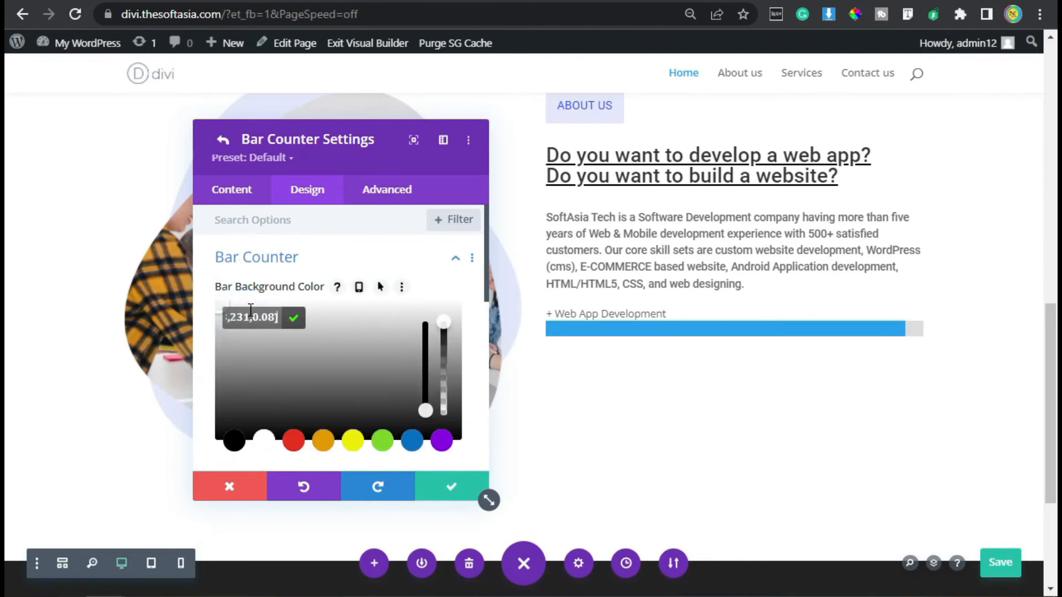
pyautogui.click(294, 318)
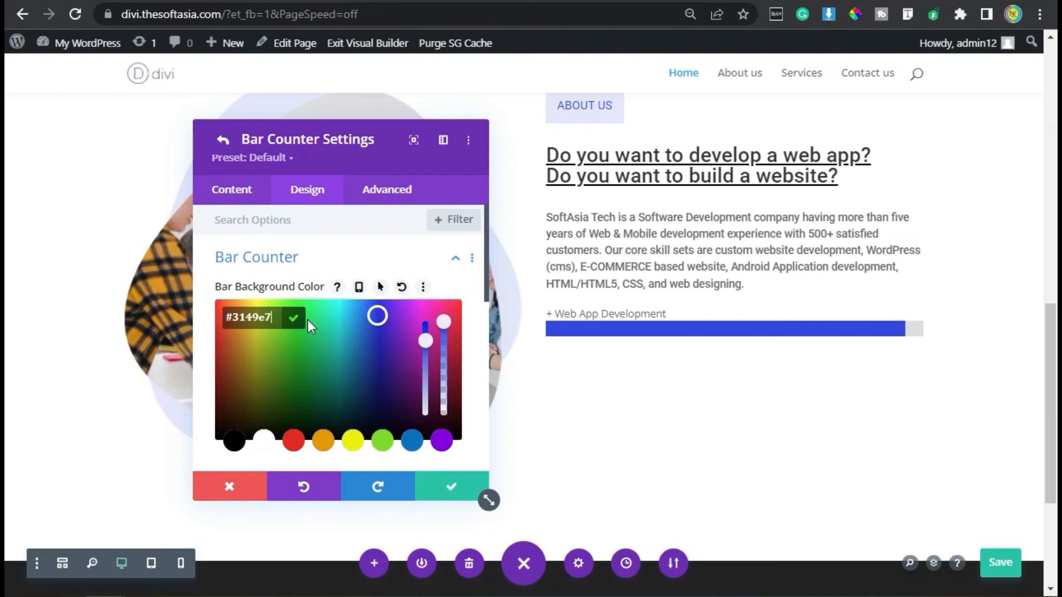
# Step: Set the "+ Web App Development" counter's title text color to black and its title text size to 14px
pyautogui.click(298, 320)
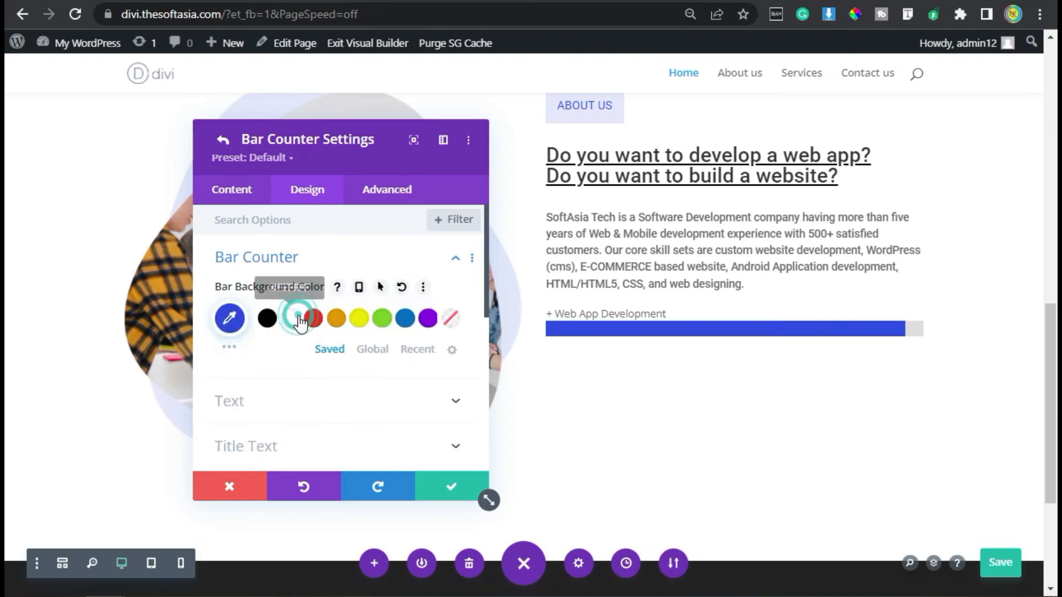
pyautogui.scroll(-3, 328, 333)
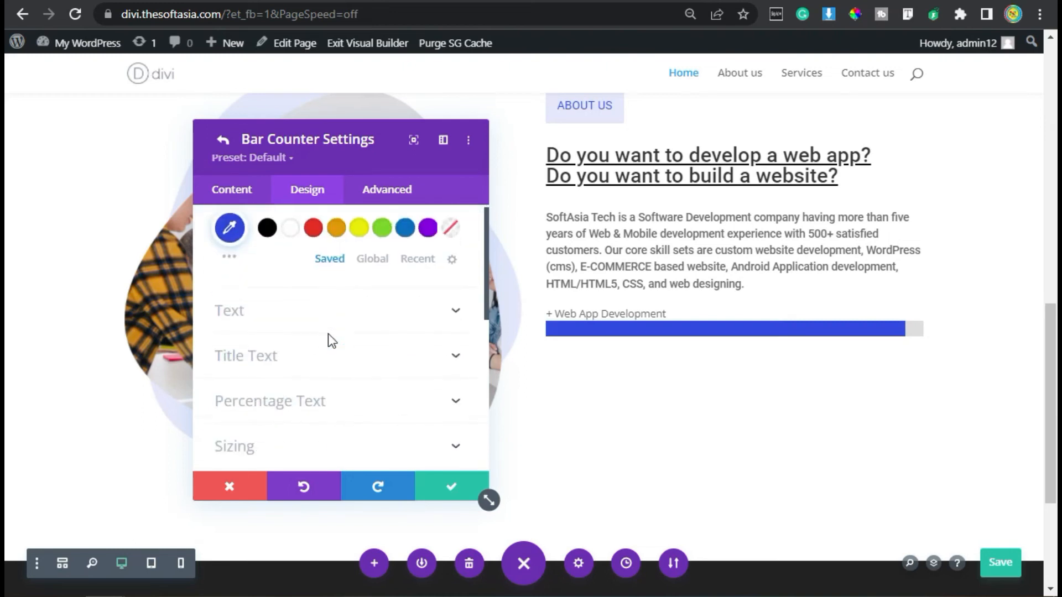
pyautogui.click(301, 341)
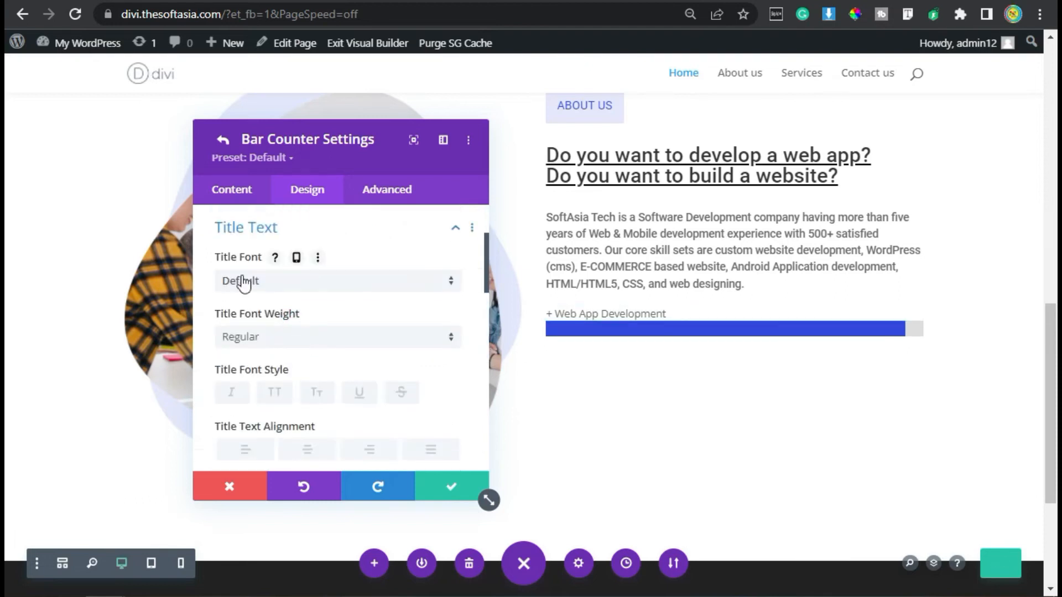
pyautogui.scroll(-2, 309, 313)
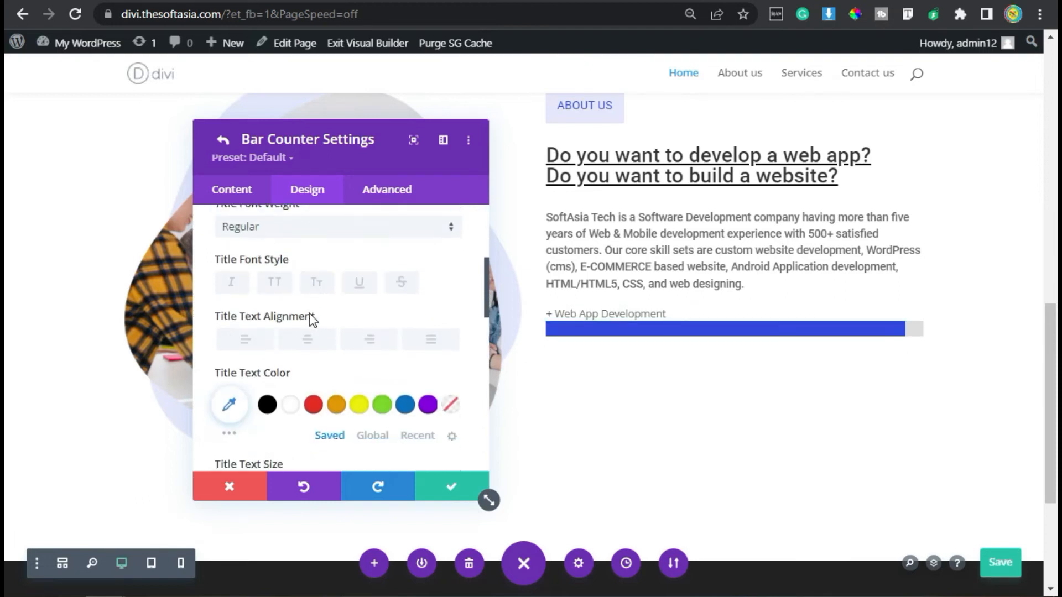
pyautogui.click(268, 405)
pyautogui.scroll(-2, 315, 344)
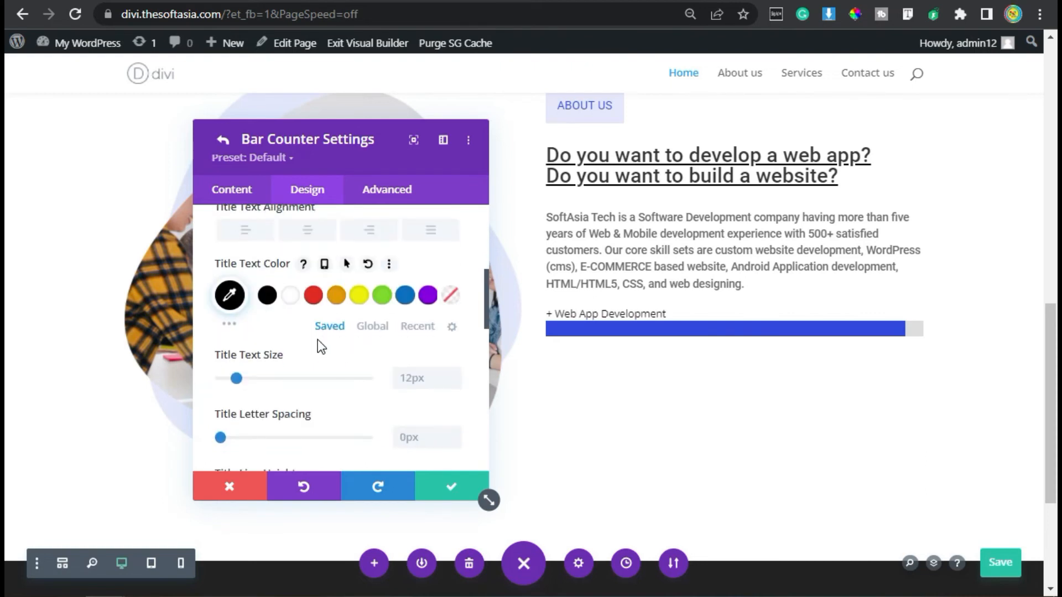
pyautogui.click(455, 375)
pyautogui.click(456, 375)
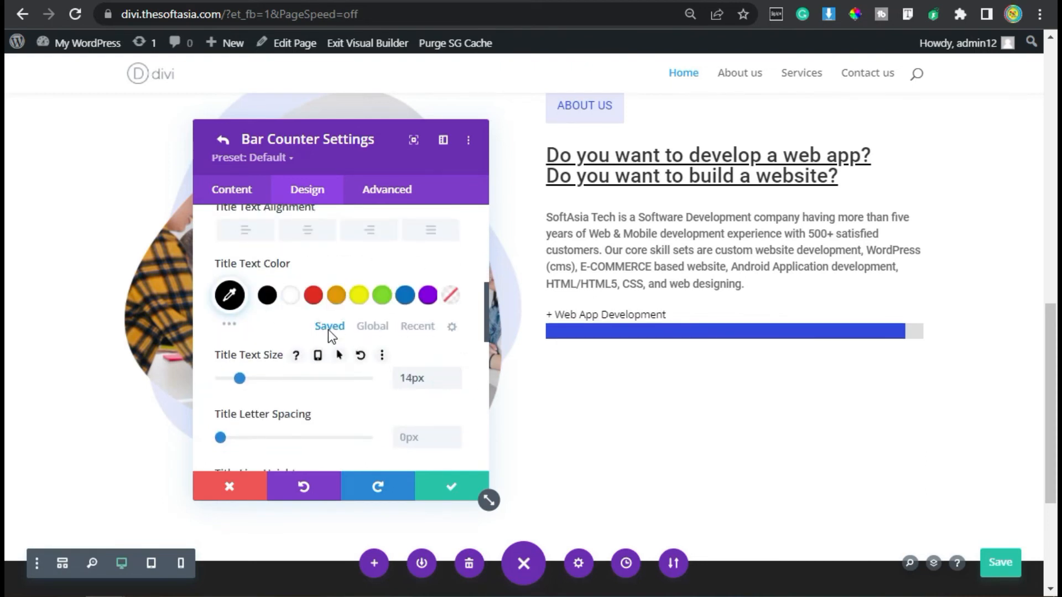
# Step: Increase the title line height of the "+ Web App Development" counter by one increment
pyautogui.scroll(-2, 327, 329)
pyautogui.scroll(-2, 328, 328)
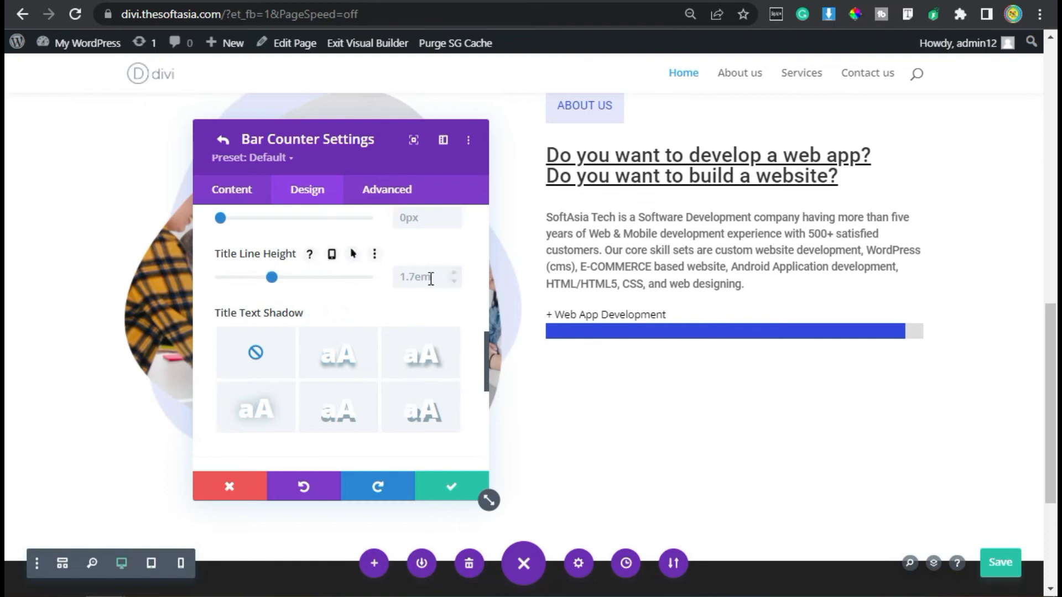
pyautogui.click(454, 272)
# Step: Set the height of the "+ Web App Development" bar counter to 5px
pyautogui.scroll(-4, 332, 315)
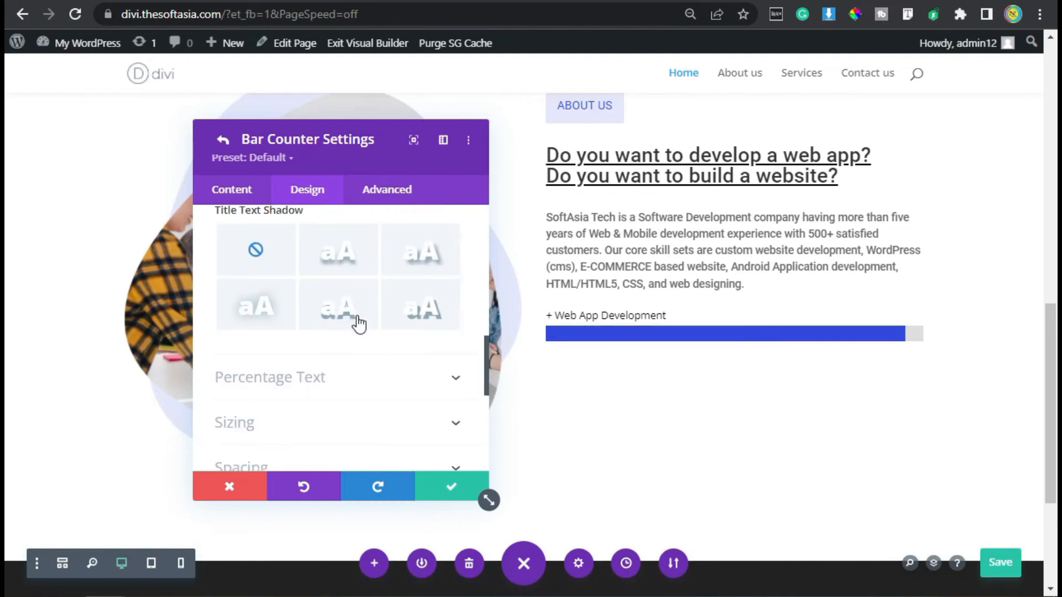
pyautogui.click(293, 322)
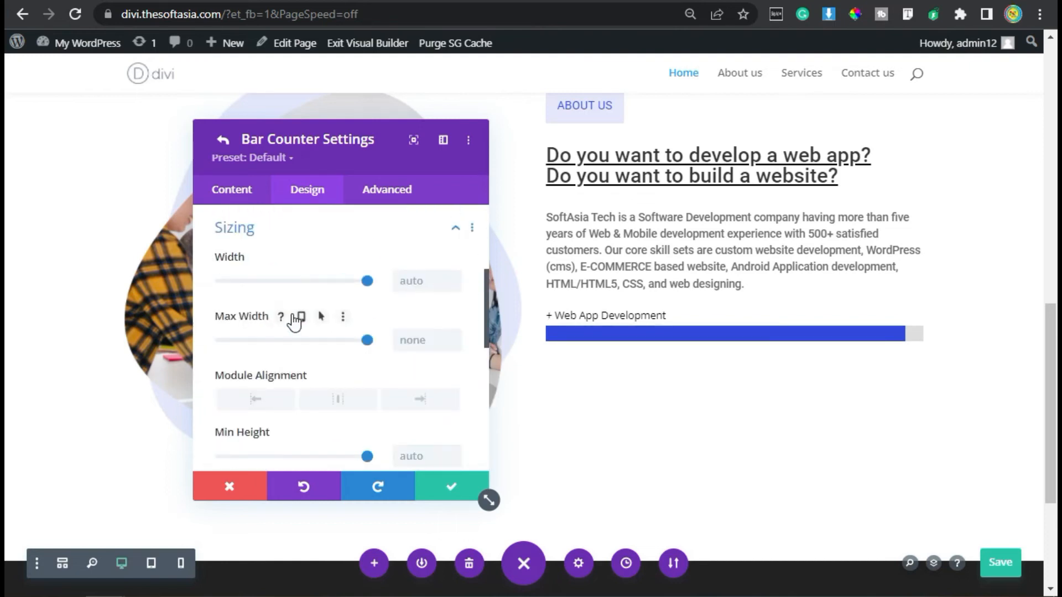
pyautogui.scroll(-2, 307, 260)
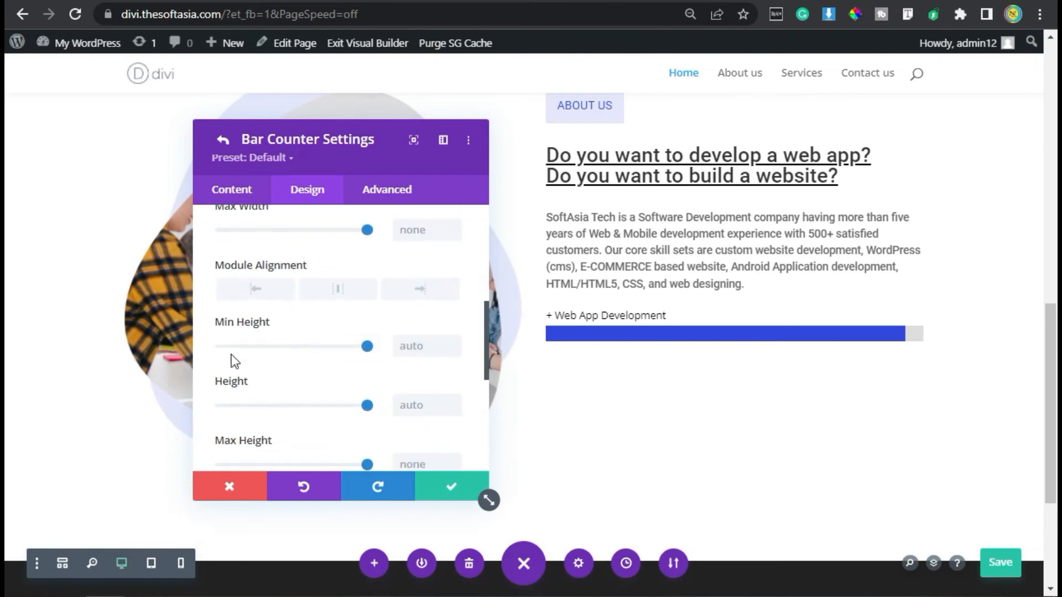
pyautogui.scroll(-2, 237, 366)
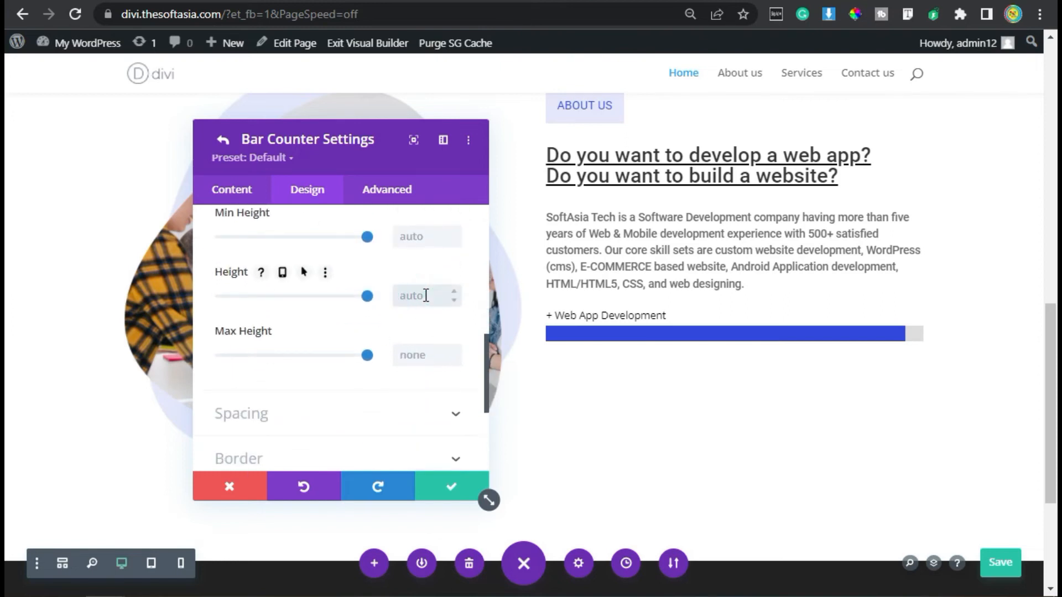
pyautogui.click(425, 295)
pyautogui.write('5px')
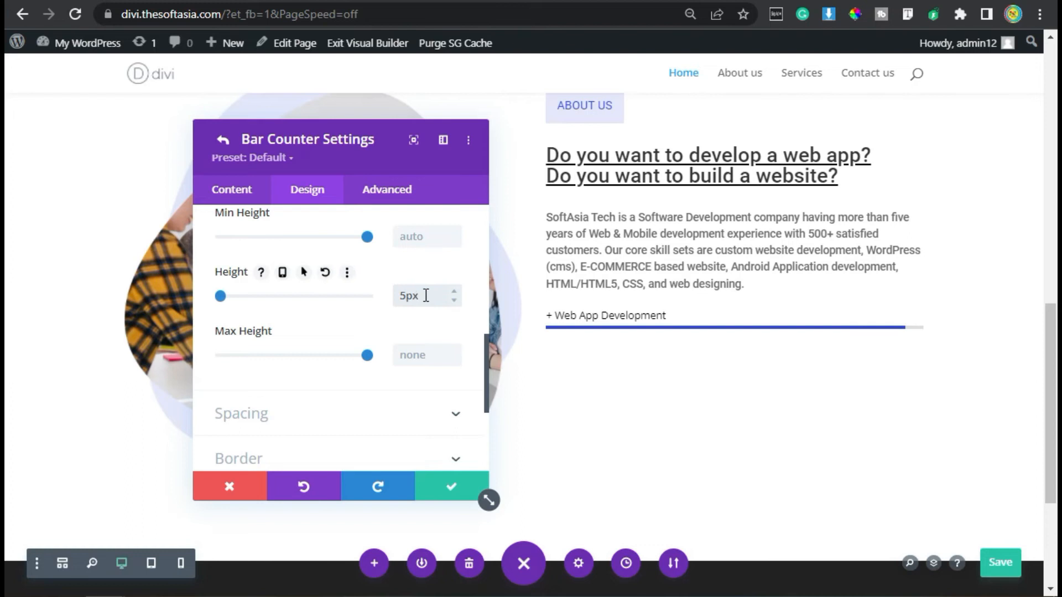
# Step: Give the "+ Web App Development" bar 8px rounded corners on all sides and save the counter's settings
pyautogui.scroll(-3, 254, 292)
pyautogui.click(272, 262)
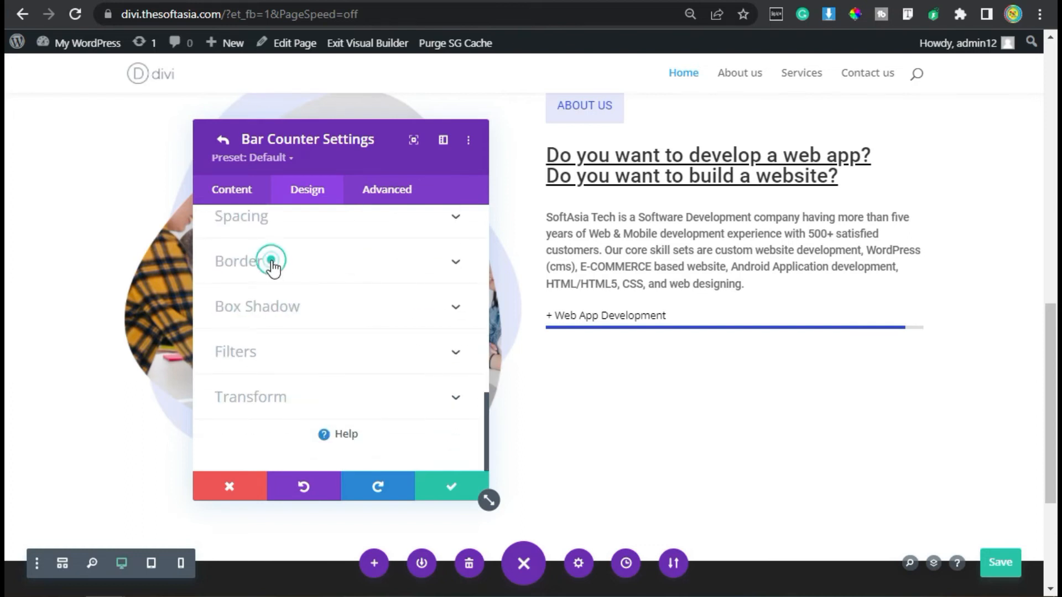
pyautogui.click(257, 300)
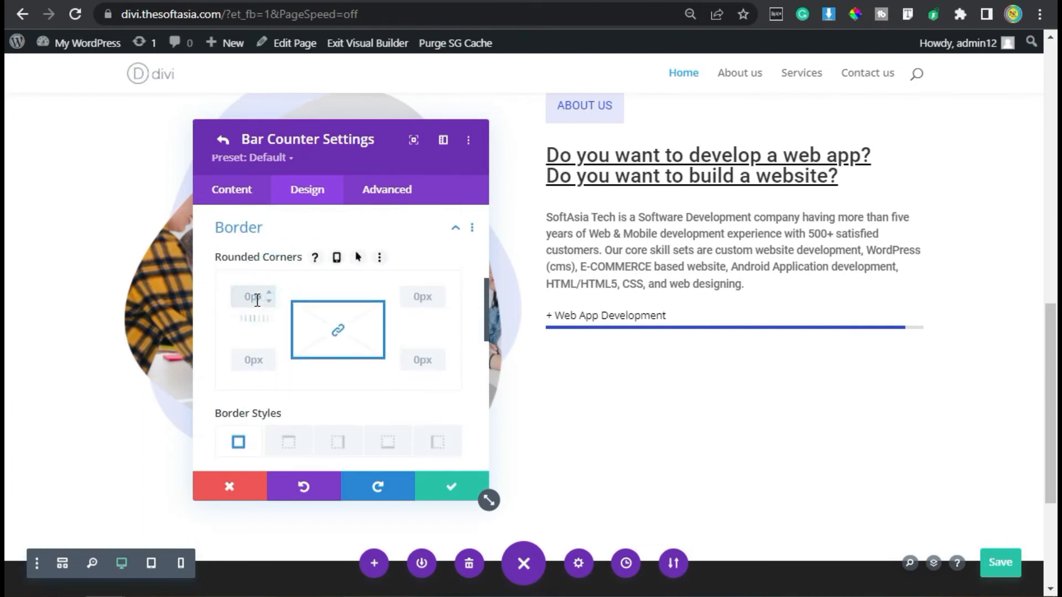
pyautogui.write('8px')
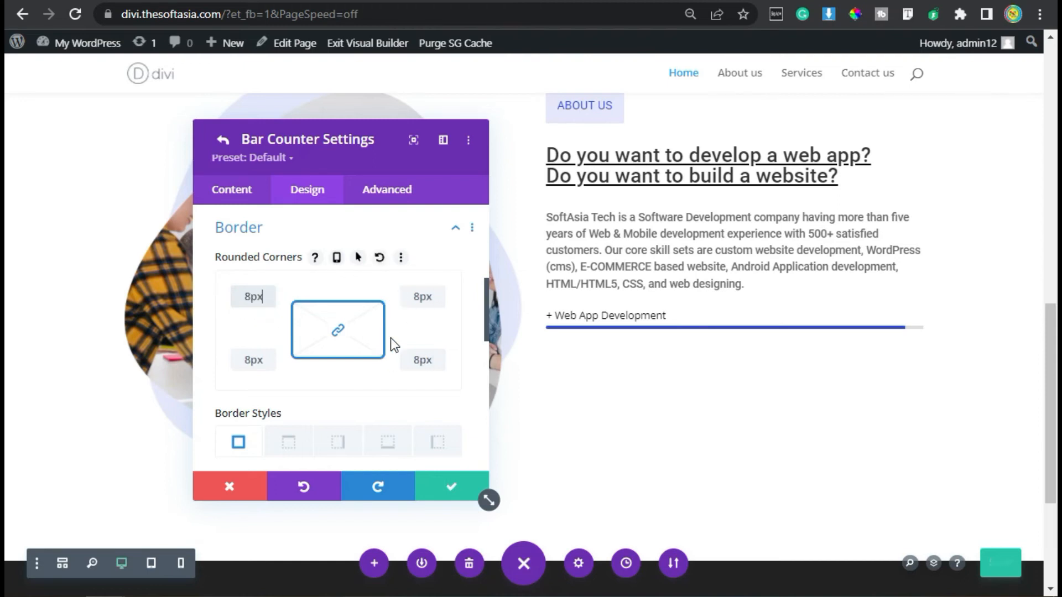
pyautogui.click(448, 489)
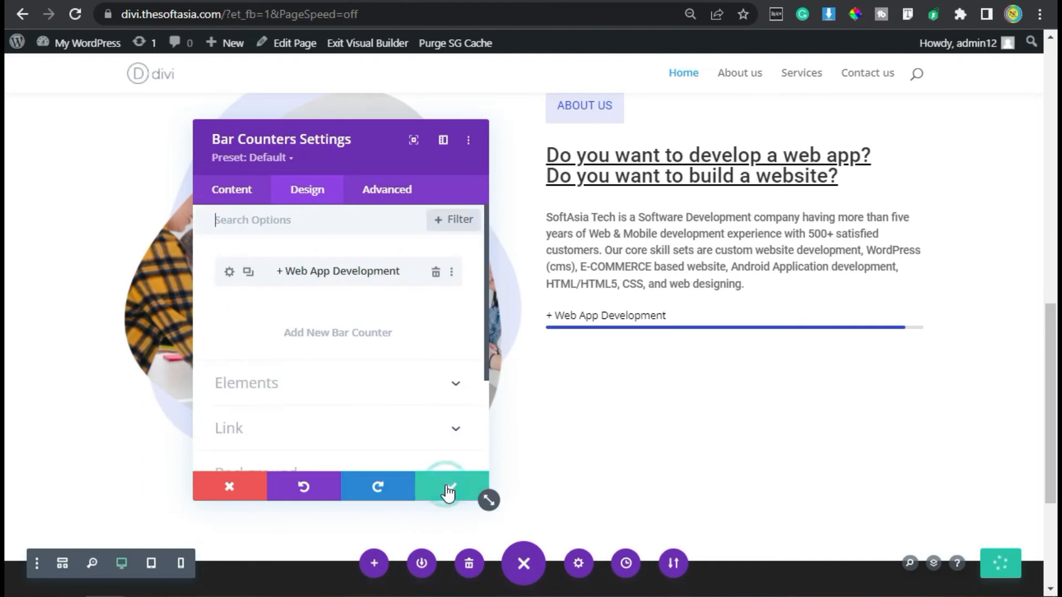
# Step: Duplicate the "+ Web App Development" counter and change the copy's title to "+ Website Development"
pyautogui.click(248, 273)
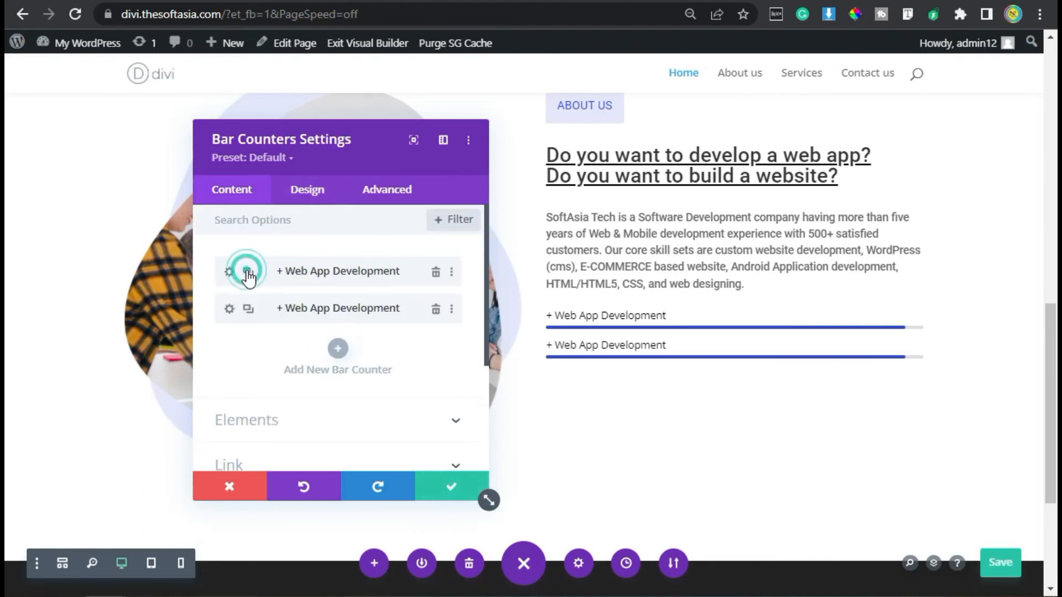
pyautogui.click(229, 309)
pyautogui.moveTo(254, 310); pyautogui.dragTo(279, 309)
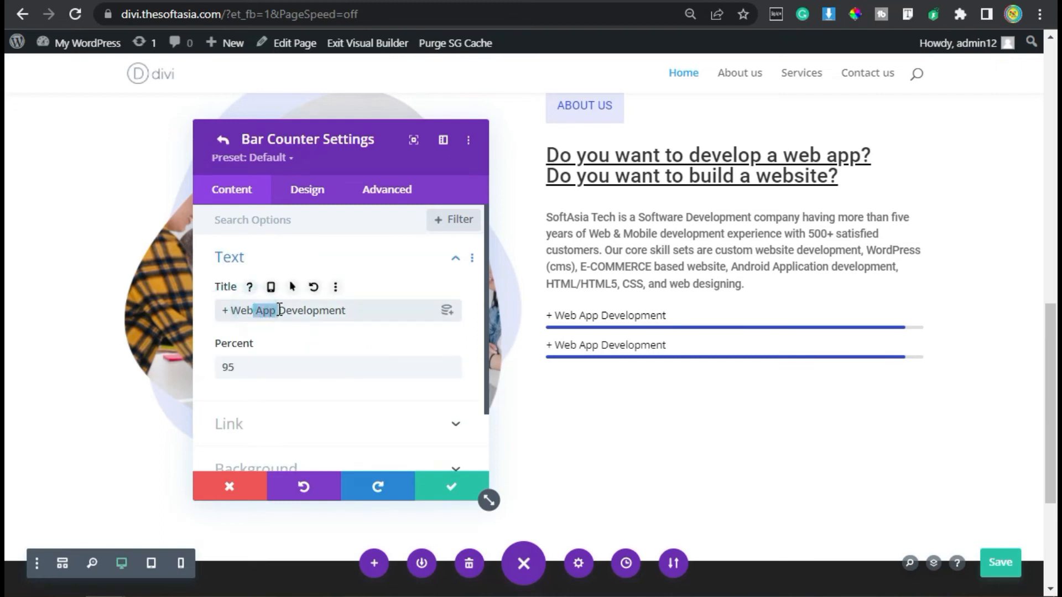
pyautogui.press('BackSpace')
pyautogui.write('Web')
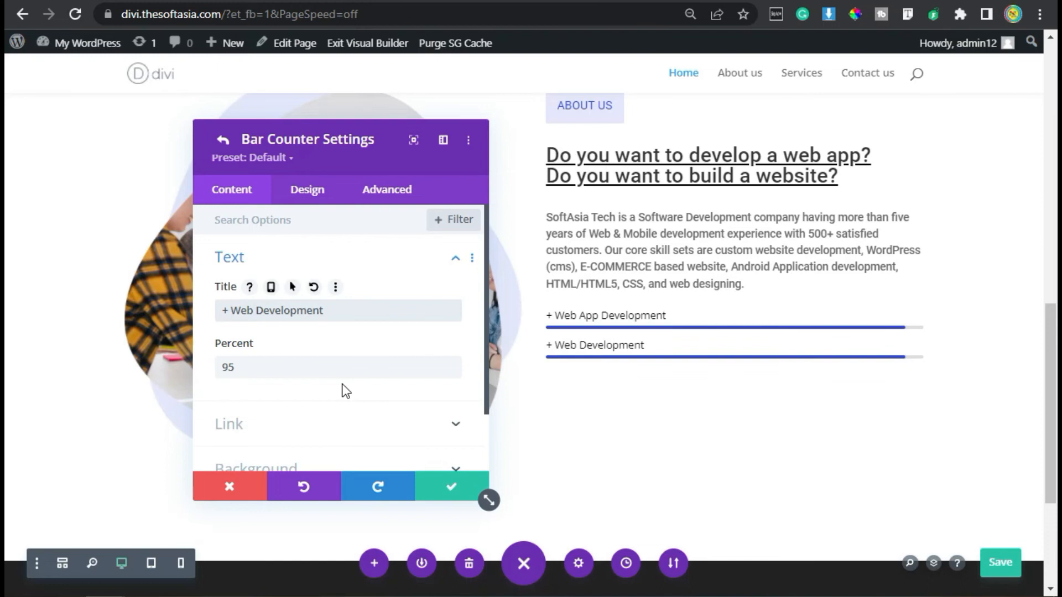
pyautogui.write('site')
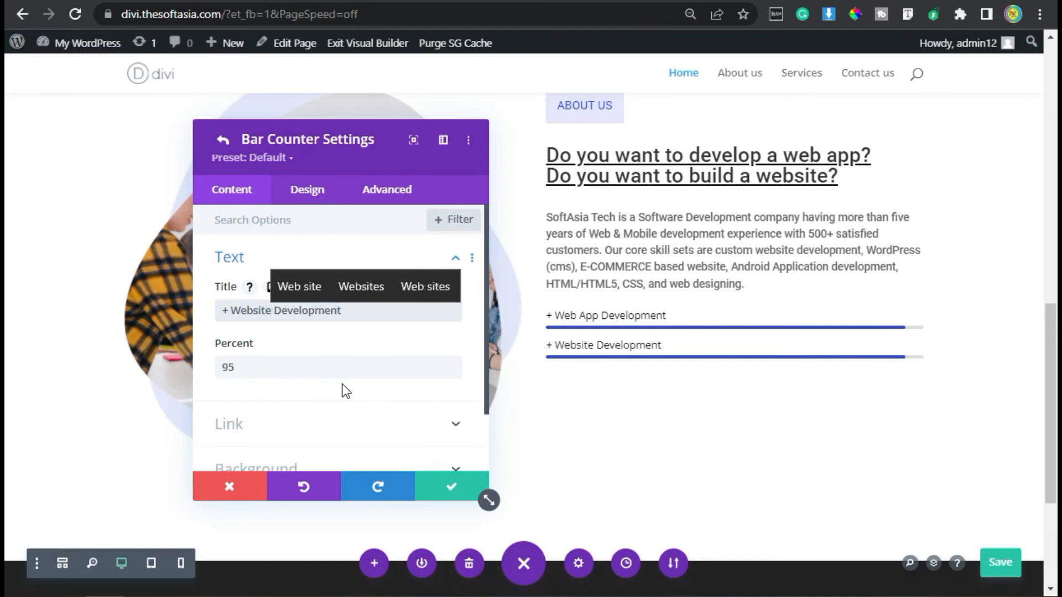
# Step: Set the percent value of the "+ Website Development" counter to 85 and save the Bar Counters module
pyautogui.moveTo(261, 366); pyautogui.dragTo(221, 363)
pyautogui.write('85')
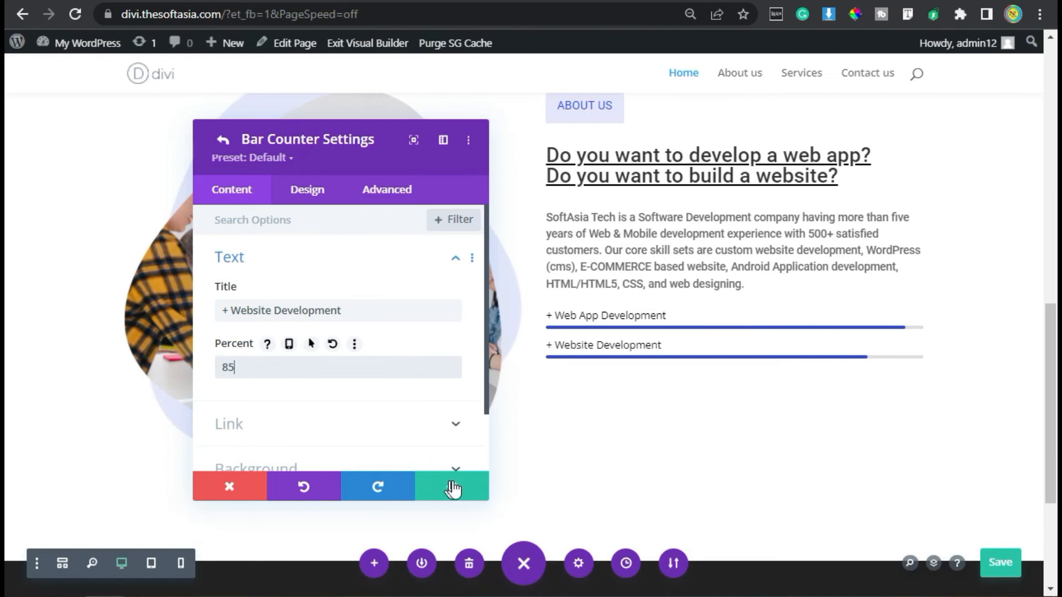
pyautogui.click(451, 488)
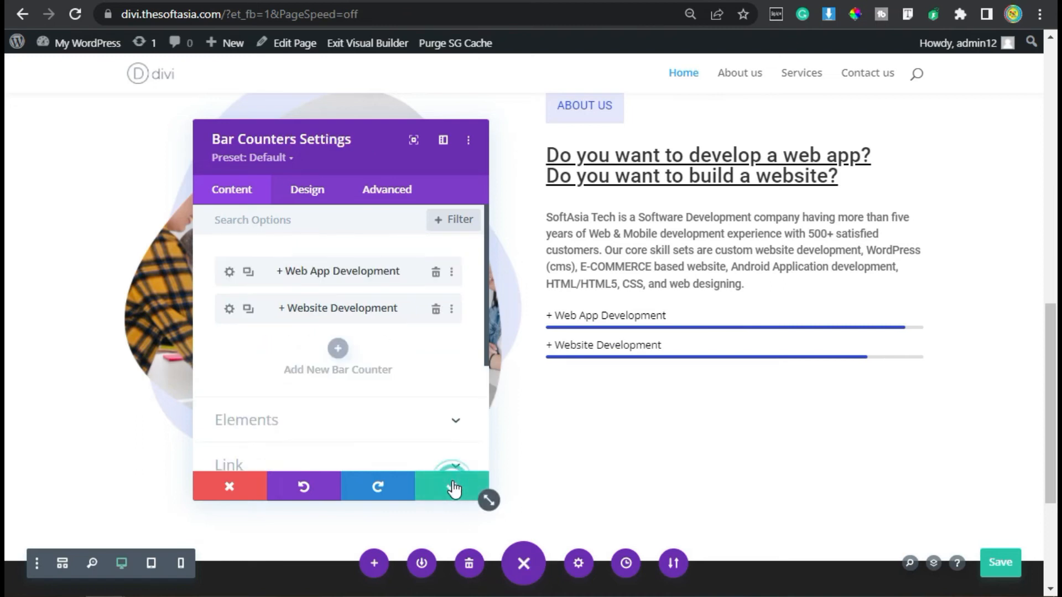
pyautogui.click(453, 489)
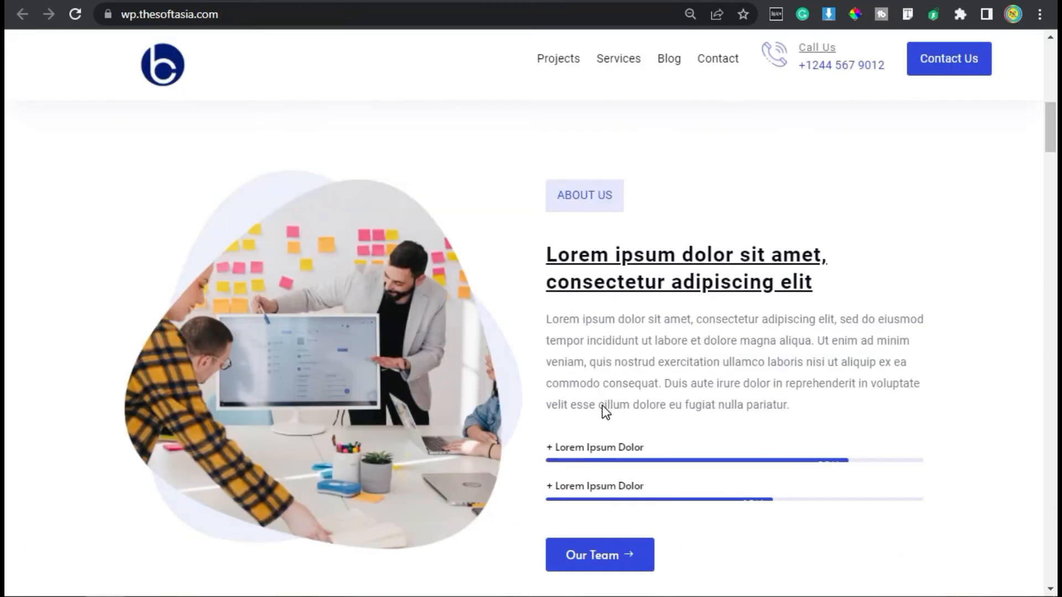
# Step: Add a Button module below the bar counters with the button text "Our Team"
pyautogui.scroll(-2, 604, 410)
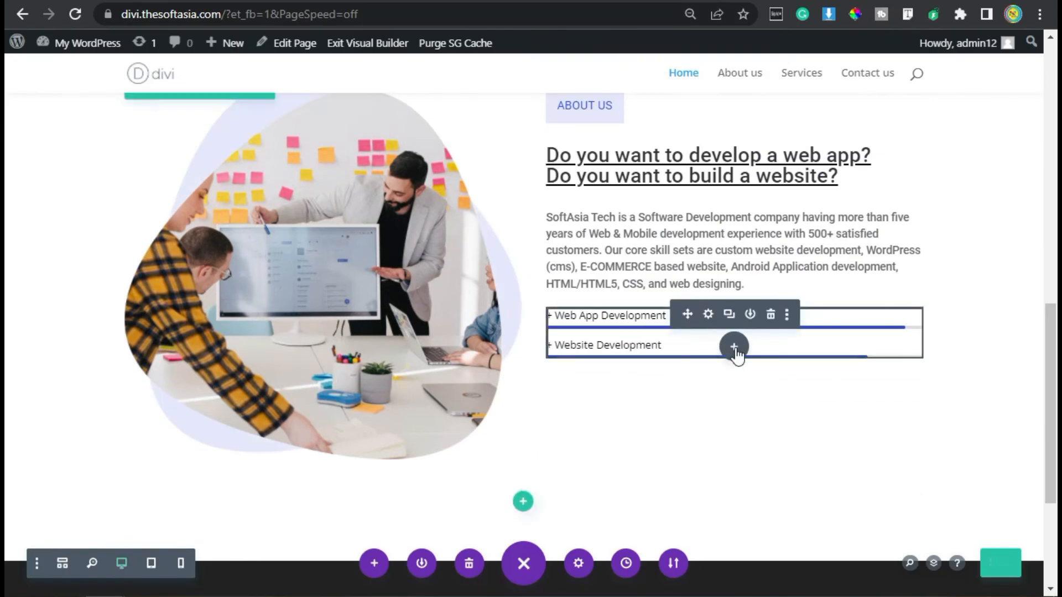
pyautogui.click(734, 349)
pyautogui.click(779, 336)
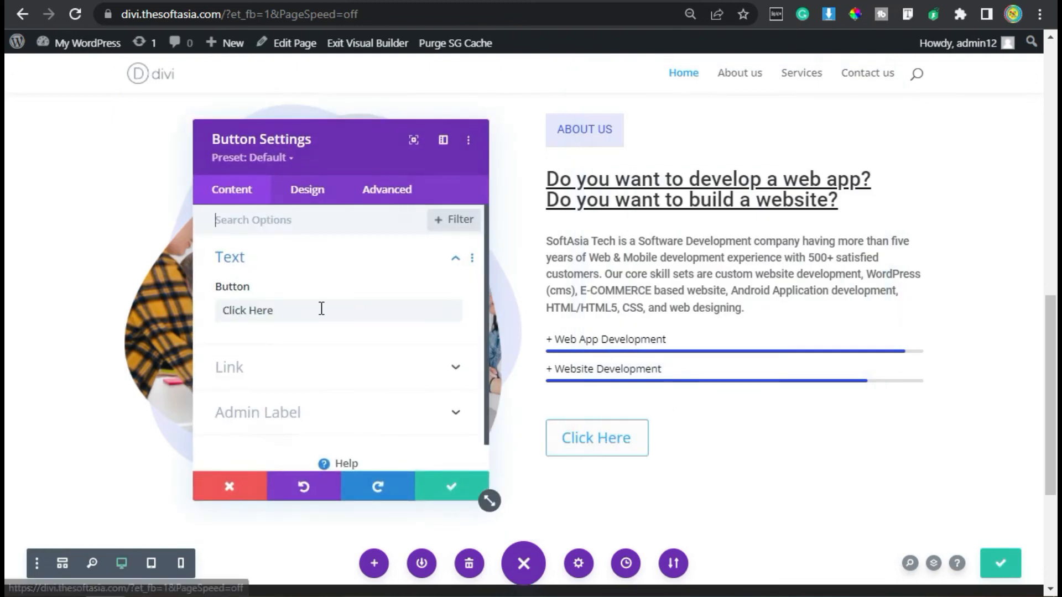
pyautogui.moveTo(321, 309); pyautogui.dragTo(195, 311)
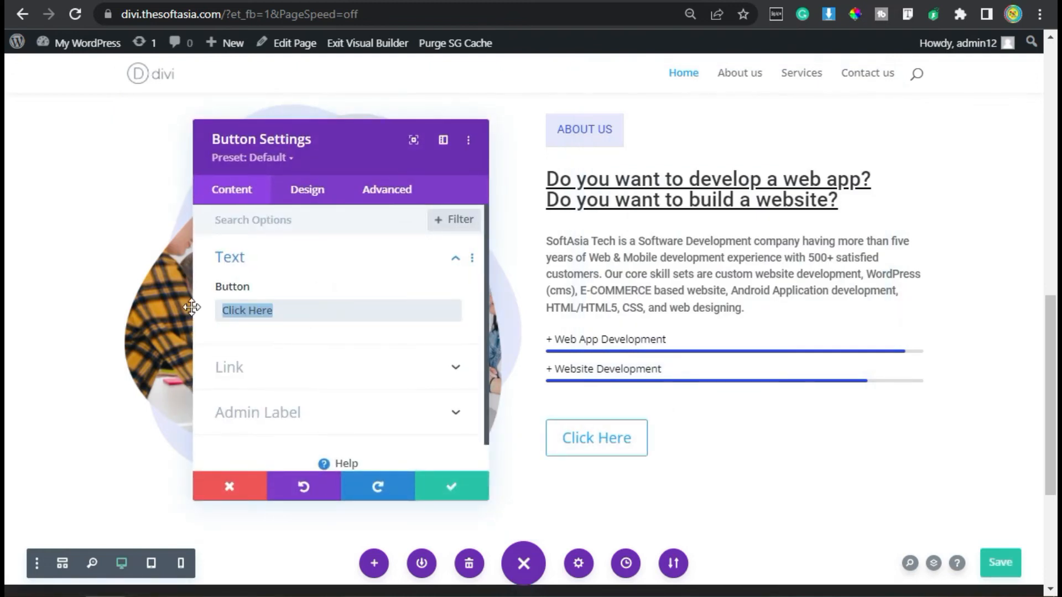
pyautogui.write('Our T')
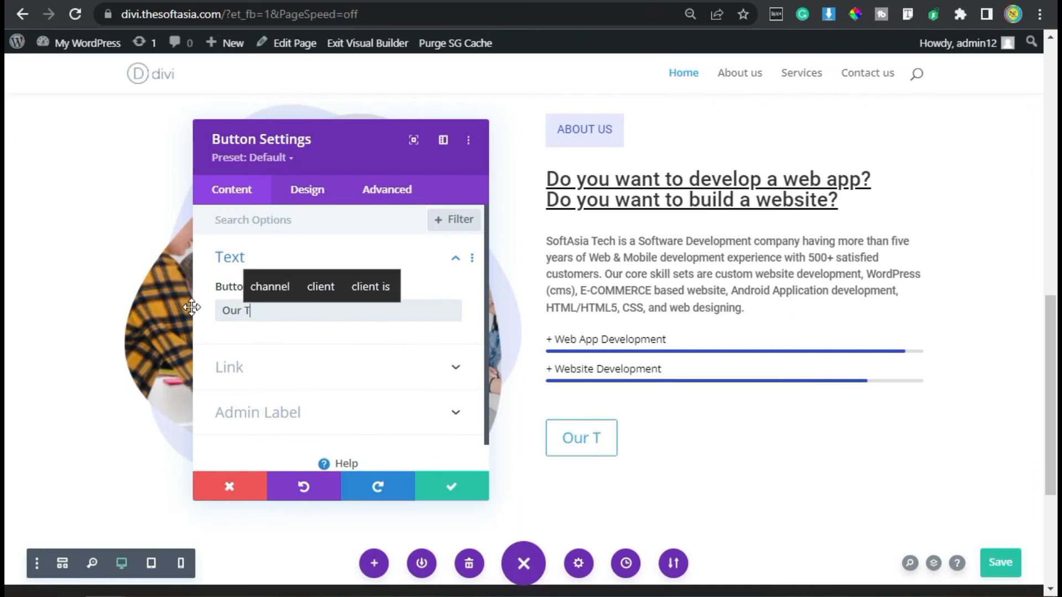
pyautogui.write('eam')
# Step: Enable custom styles for the "Our Team" button and set its text size to 16px
pyautogui.click(305, 187)
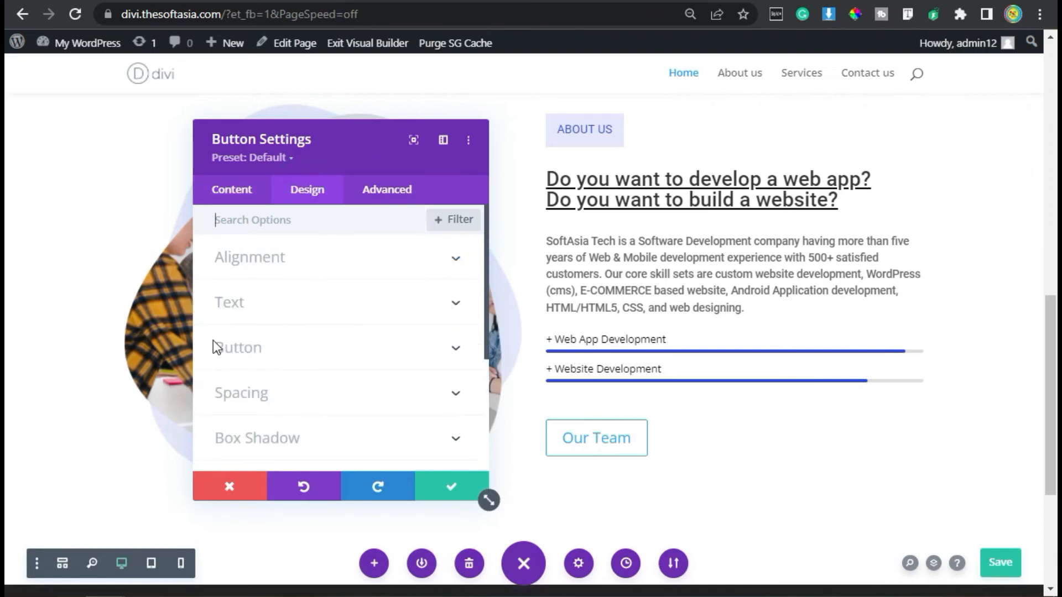
pyautogui.click(298, 350)
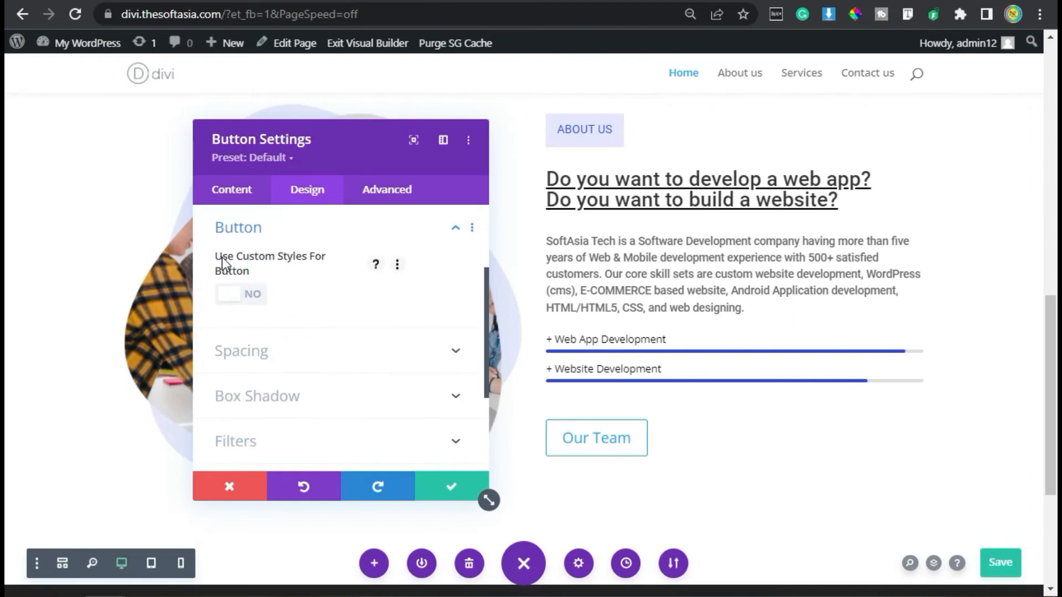
pyautogui.click(237, 298)
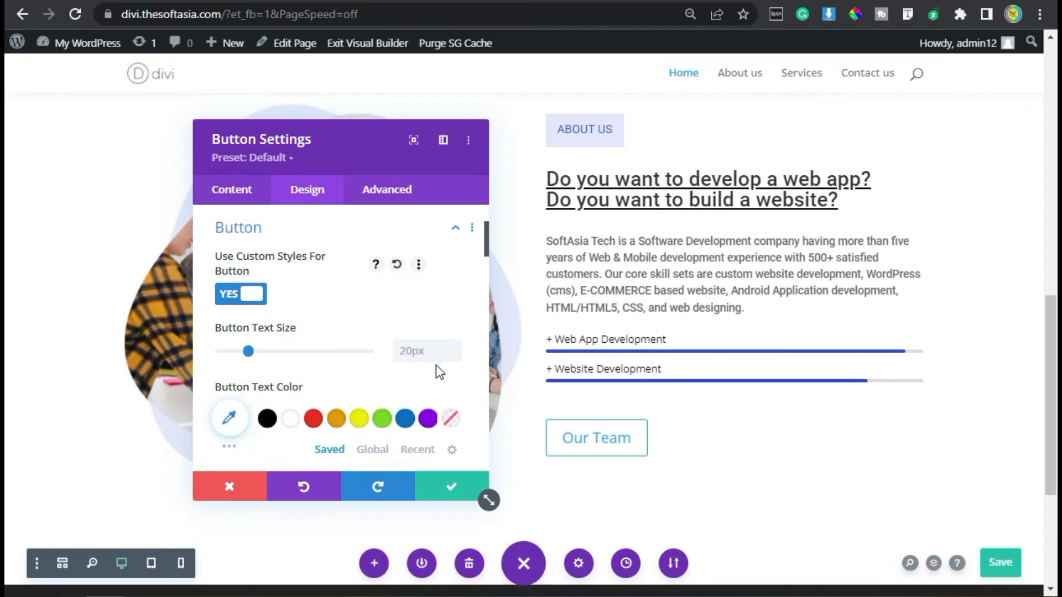
pyautogui.click(425, 350)
pyautogui.write('16px')
# Step: Set the "Our Team" button's text color to white for both the default and hover states
pyautogui.click(418, 449)
pyautogui.scroll(-2, 415, 339)
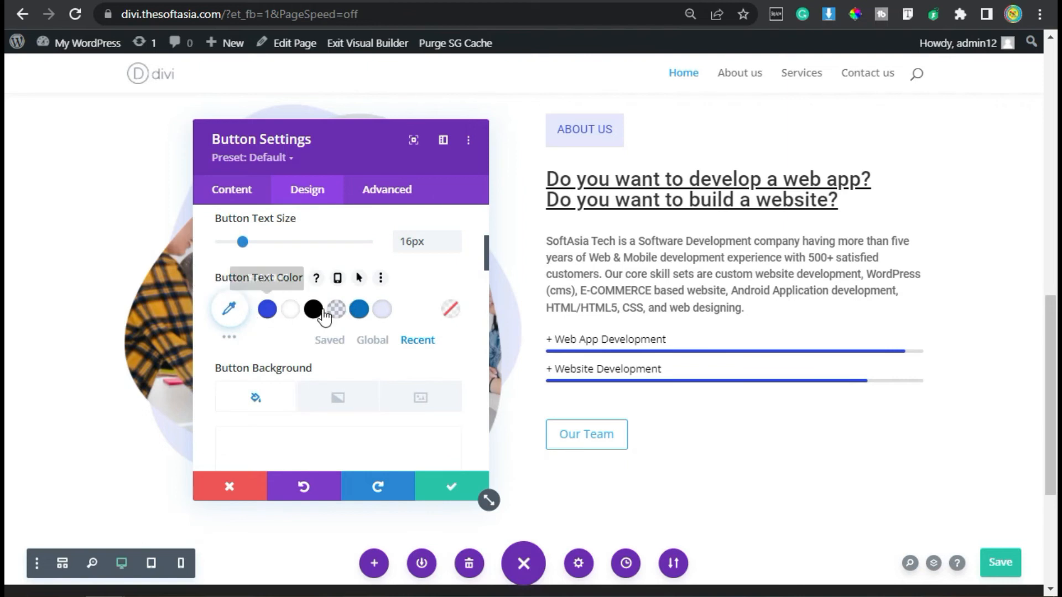
pyautogui.click(290, 309)
pyautogui.click(359, 278)
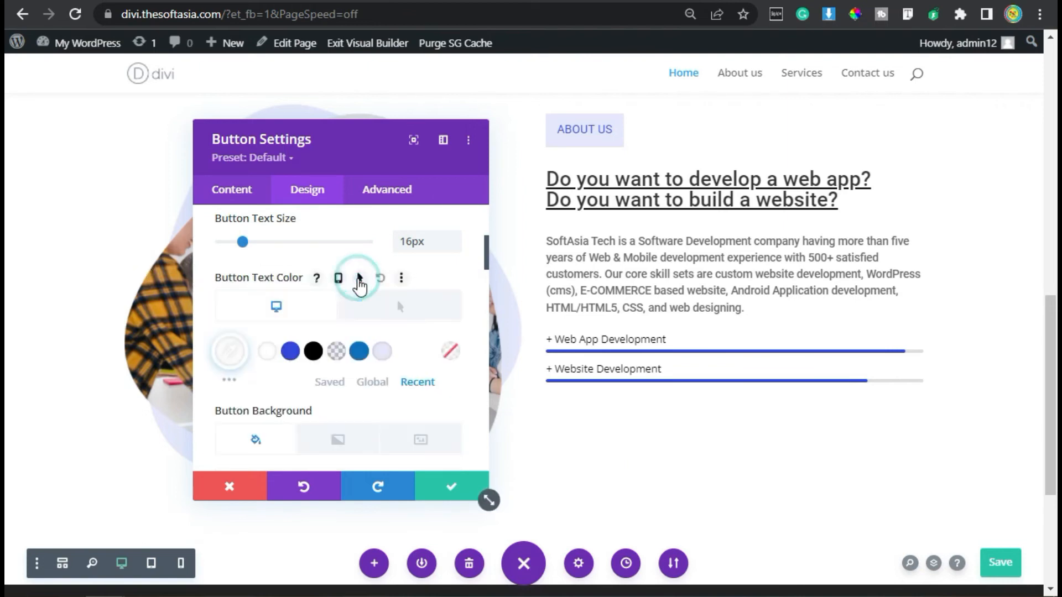
pyautogui.click(382, 305)
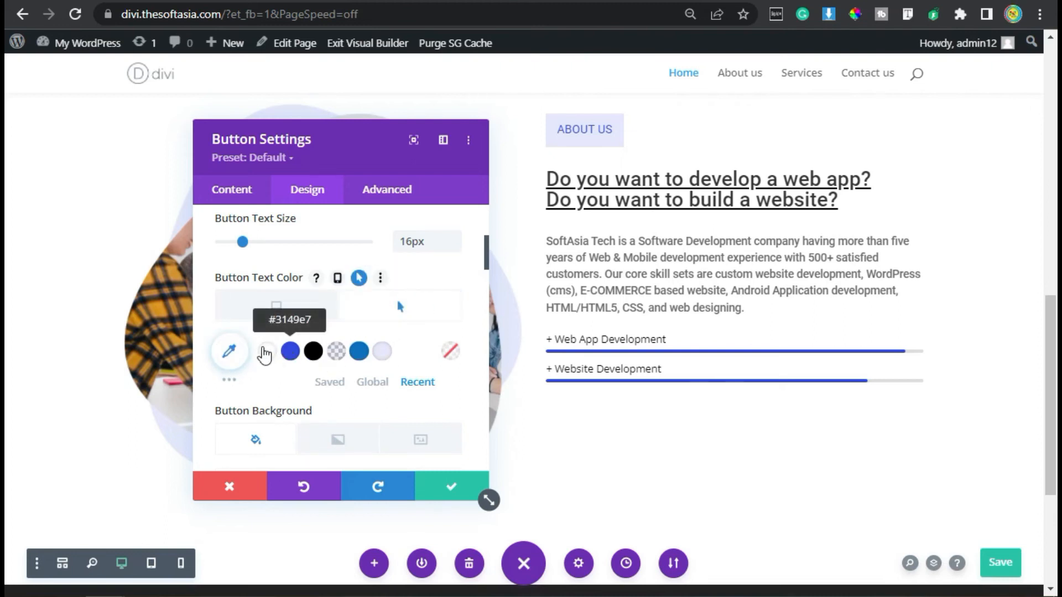
pyautogui.click(268, 355)
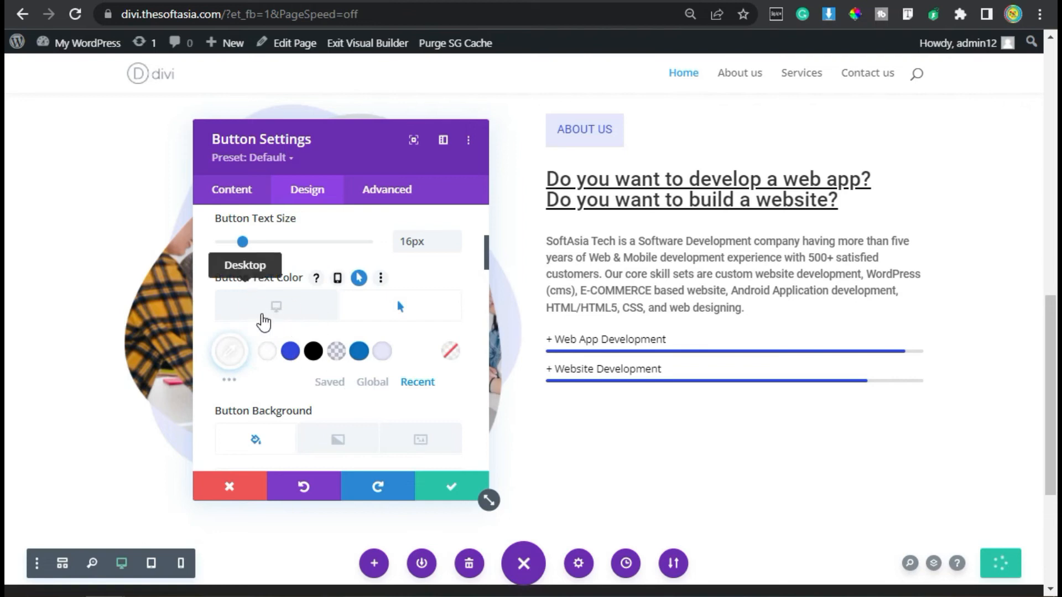
pyautogui.scroll(-2, 310, 315)
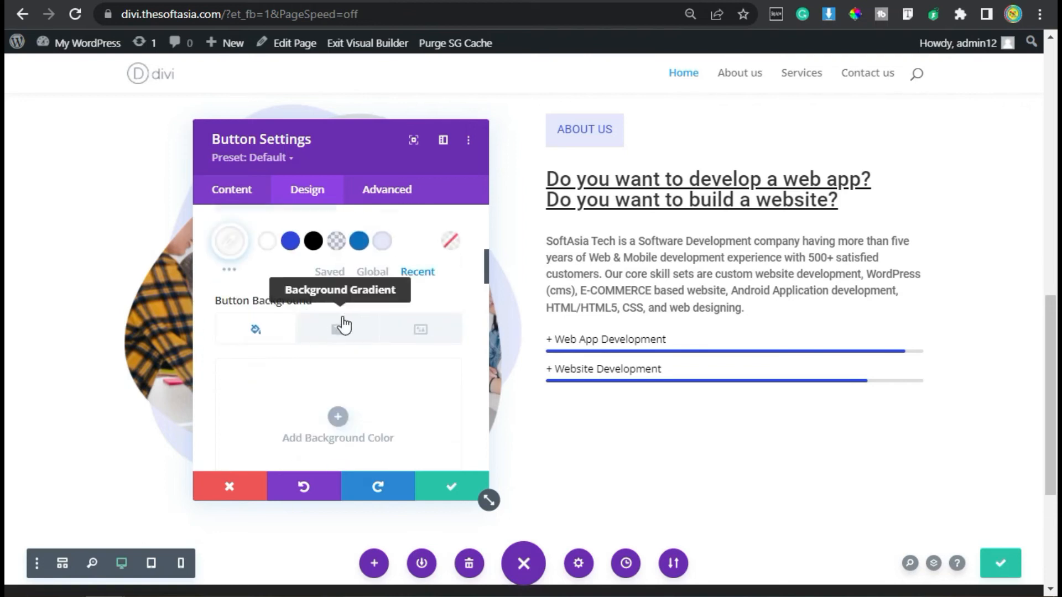
# Step: Enable hover options for the "Our Team" button's background and set its hover background color to red #E02B20
pyautogui.scroll(-2, 342, 325)
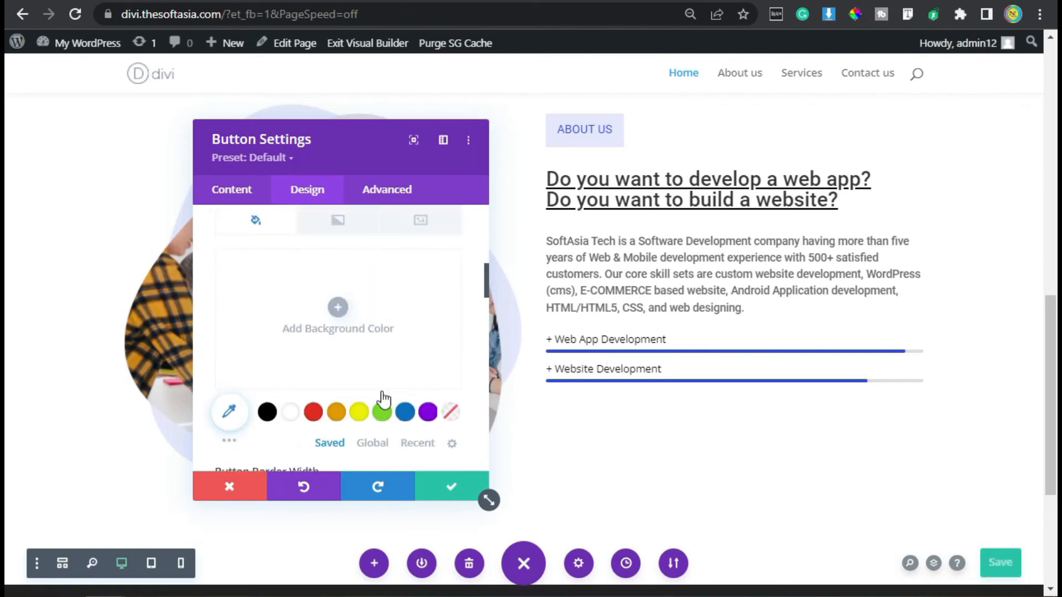
pyautogui.scroll(2, 379, 348)
pyautogui.click(369, 304)
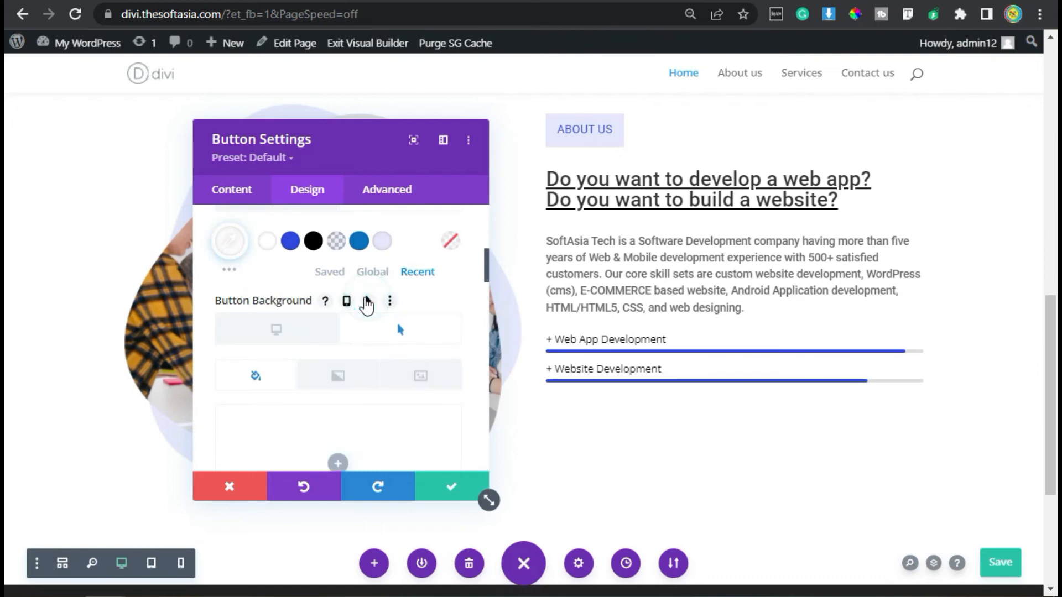
pyautogui.scroll(-1, 374, 356)
pyautogui.scroll(-2, 410, 286)
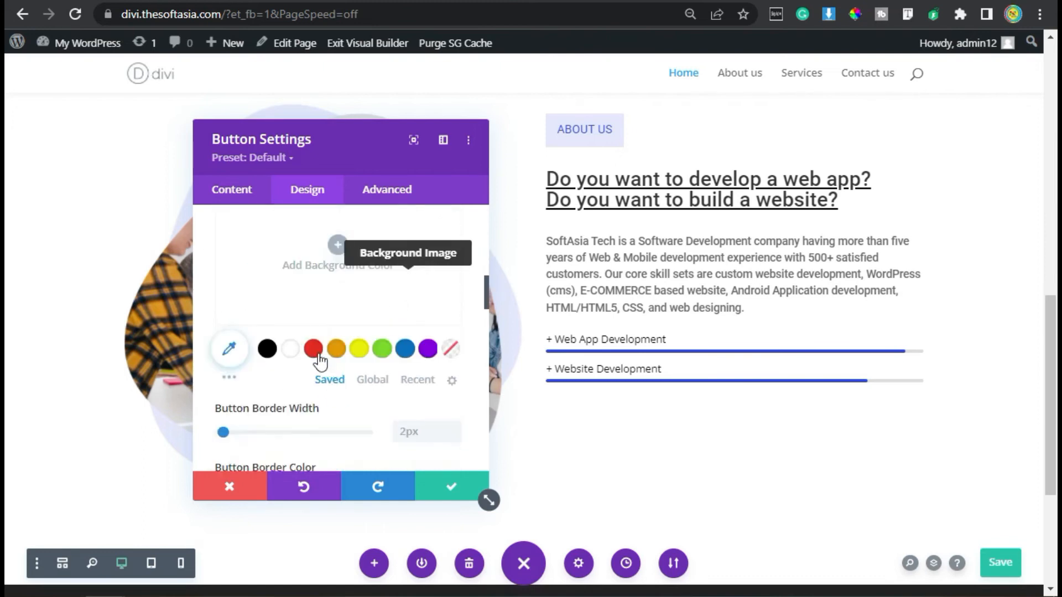
pyautogui.click(313, 349)
# Step: Set the "Our Team" button's default desktop background color to the recently used blue #3149e7
pyautogui.scroll(2, 304, 284)
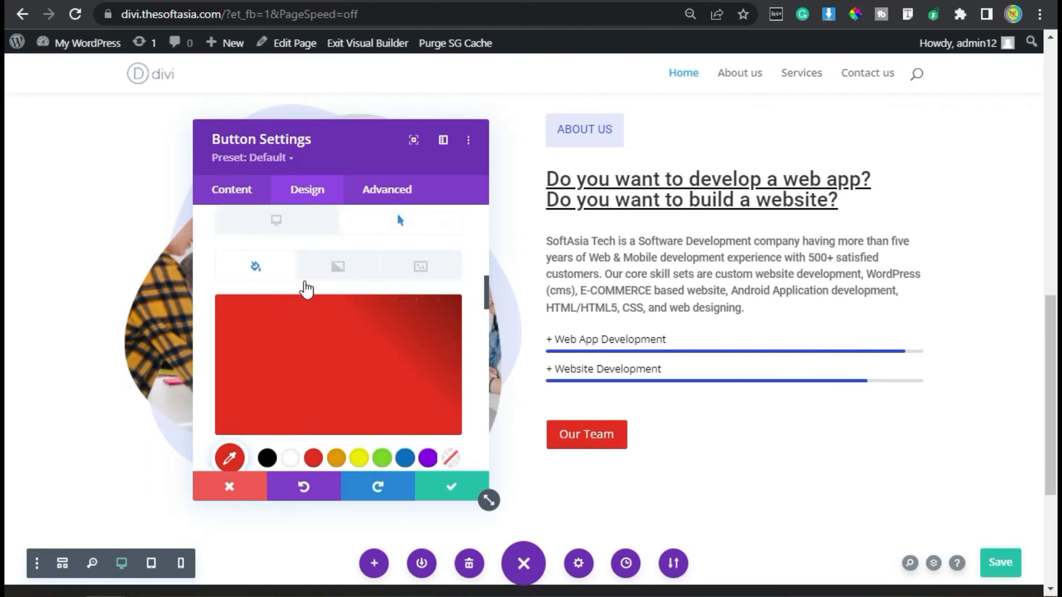
pyautogui.scroll(2, 280, 315)
pyautogui.click(274, 329)
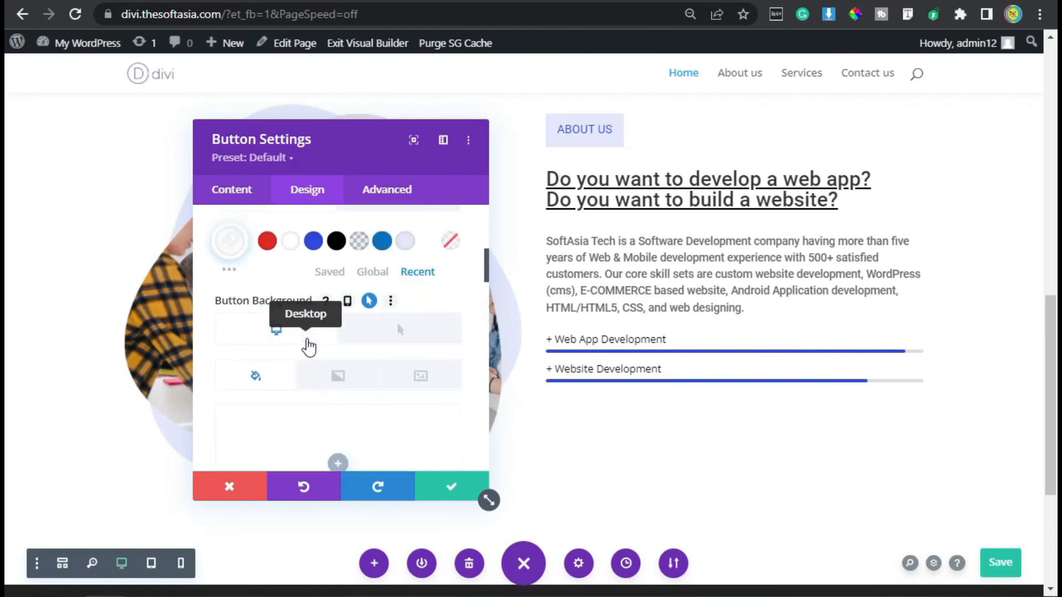
pyautogui.scroll(-2, 409, 371)
pyautogui.click(416, 377)
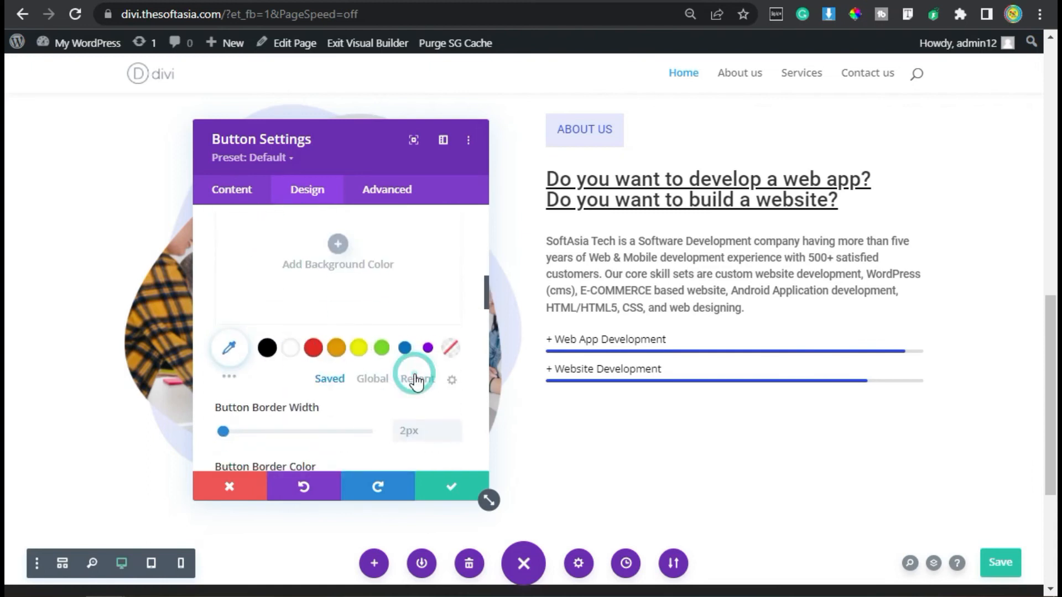
pyautogui.click(313, 347)
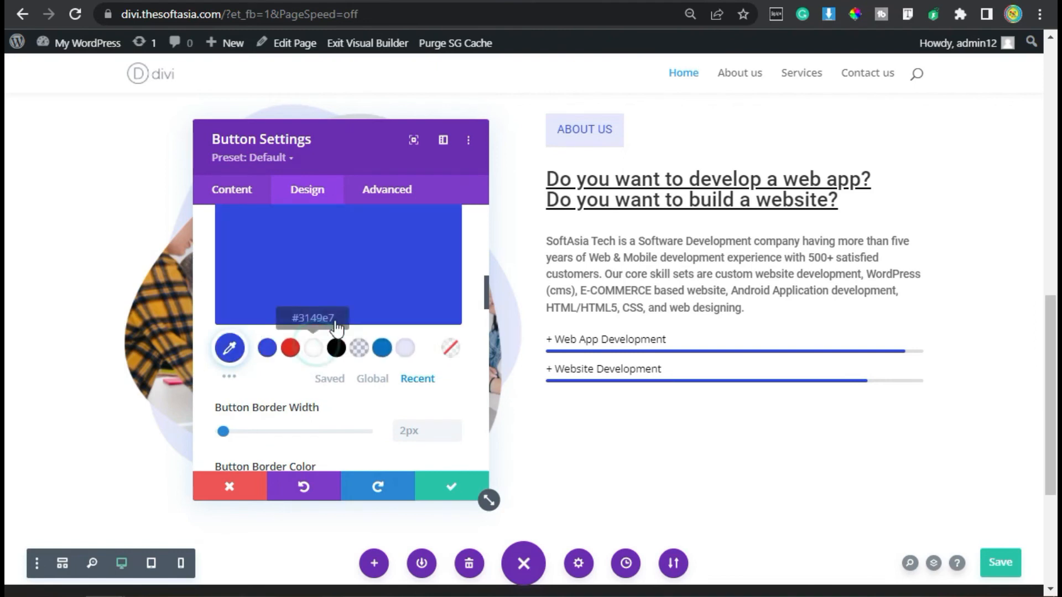
# Step: Set the "Our Team" button's border color to blue #3149e7 by default and red #E02B20 on hover
pyautogui.scroll(-3, 332, 331)
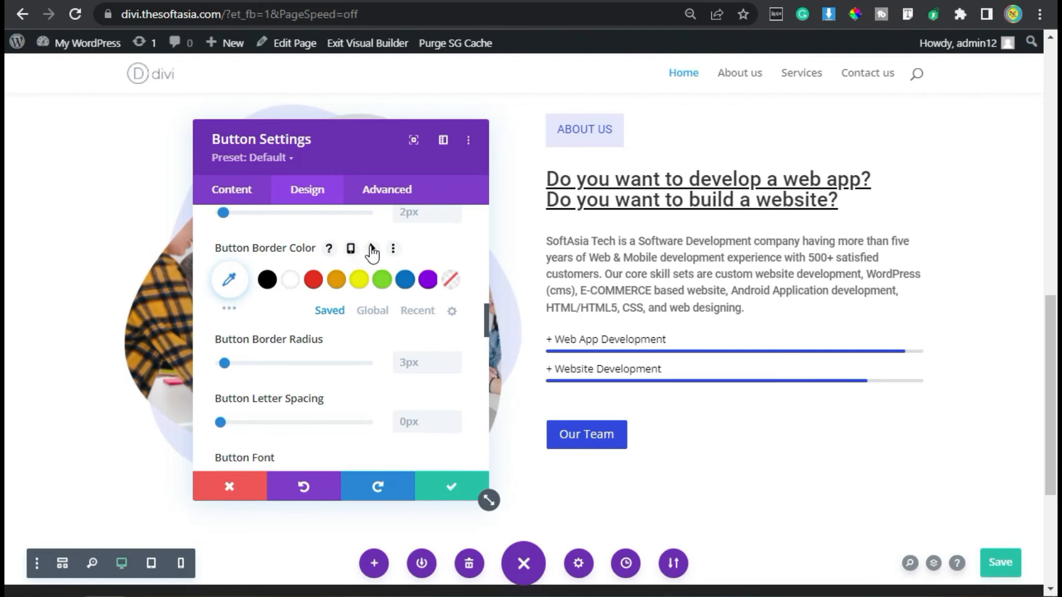
pyautogui.click(372, 248)
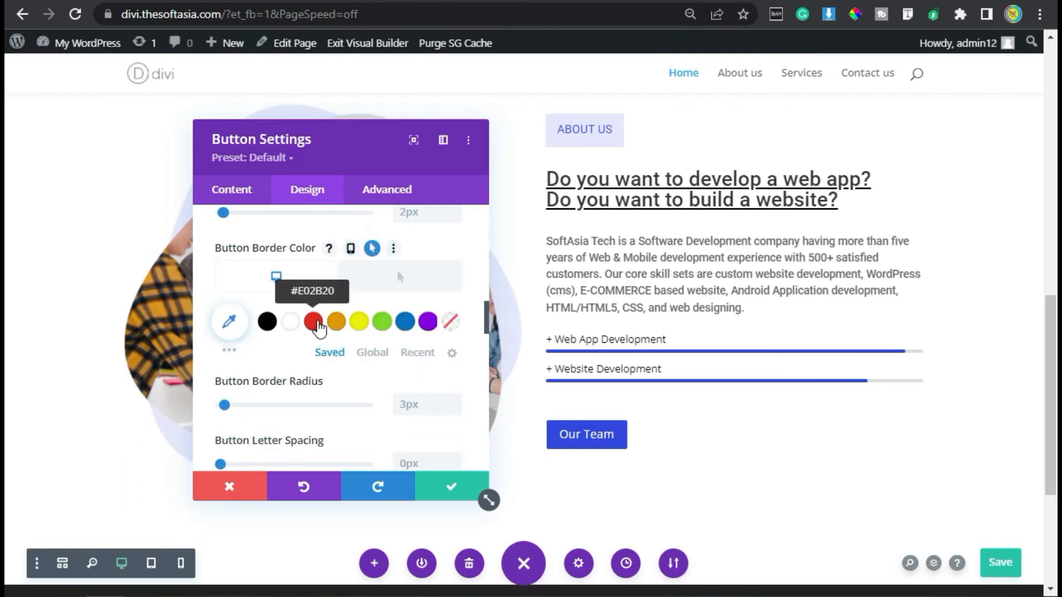
pyautogui.click(417, 352)
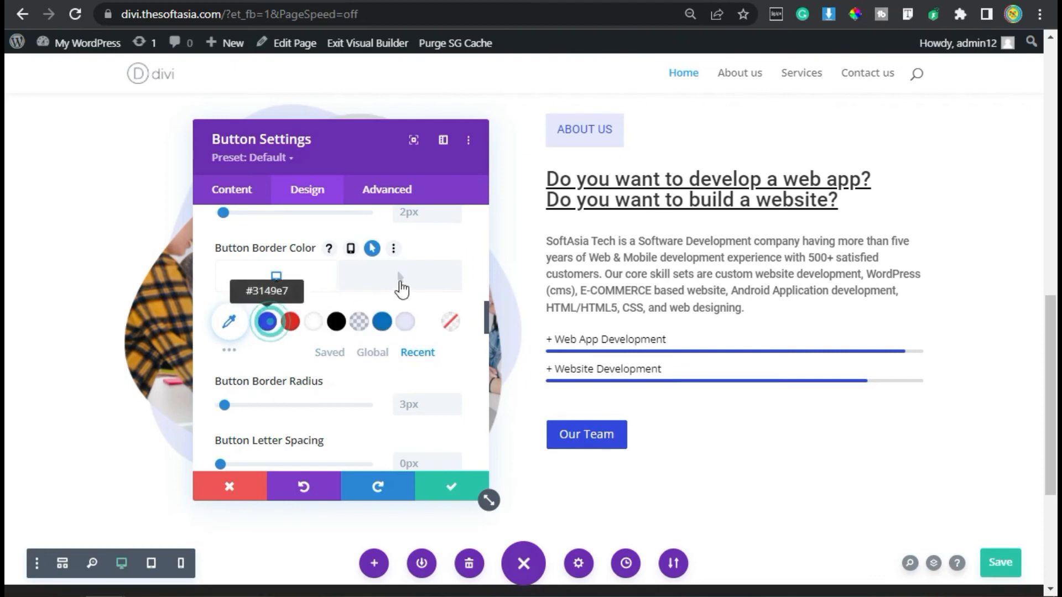
pyautogui.click(267, 321)
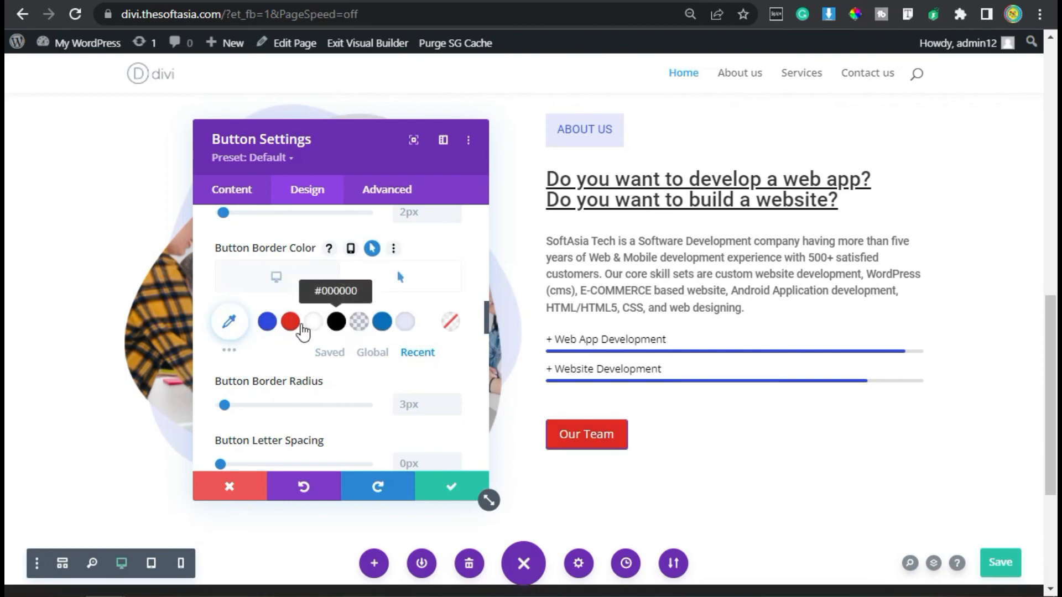
pyautogui.click(290, 321)
# Step: Choose the right-arrow icon for the "Our Team" button and turn off showing it only on hover
pyautogui.scroll(-5, 343, 336)
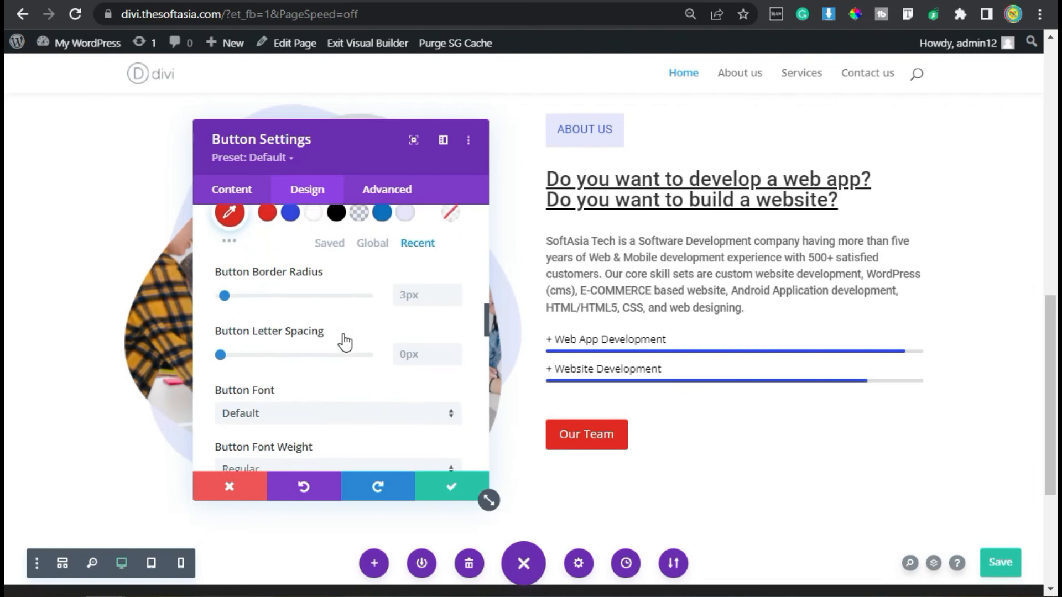
pyautogui.scroll(-3, 343, 334)
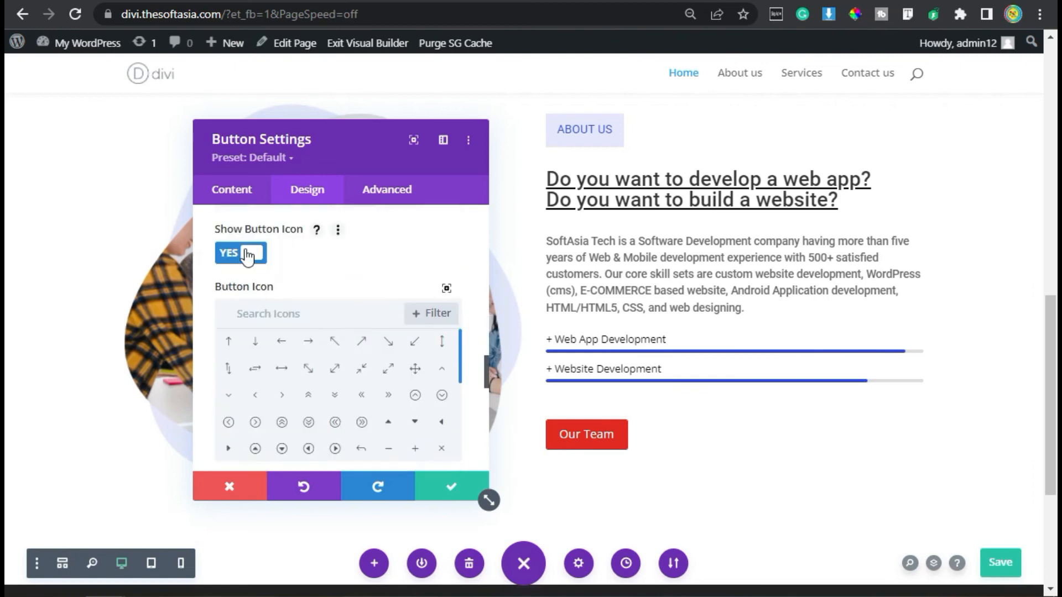
pyautogui.click(308, 341)
pyautogui.scroll(-4, 379, 273)
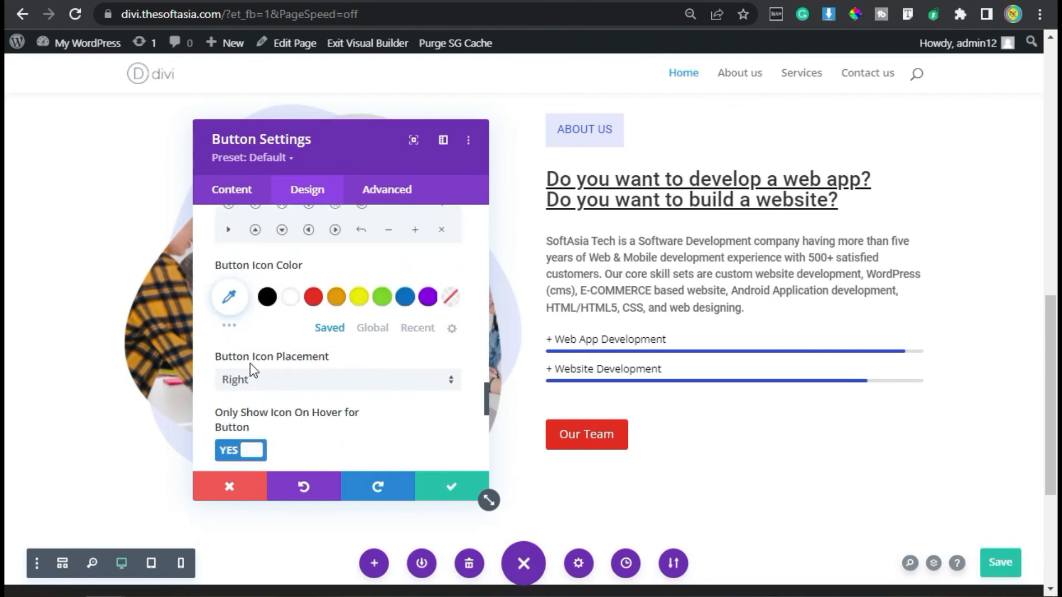
pyautogui.scroll(-2, 252, 367)
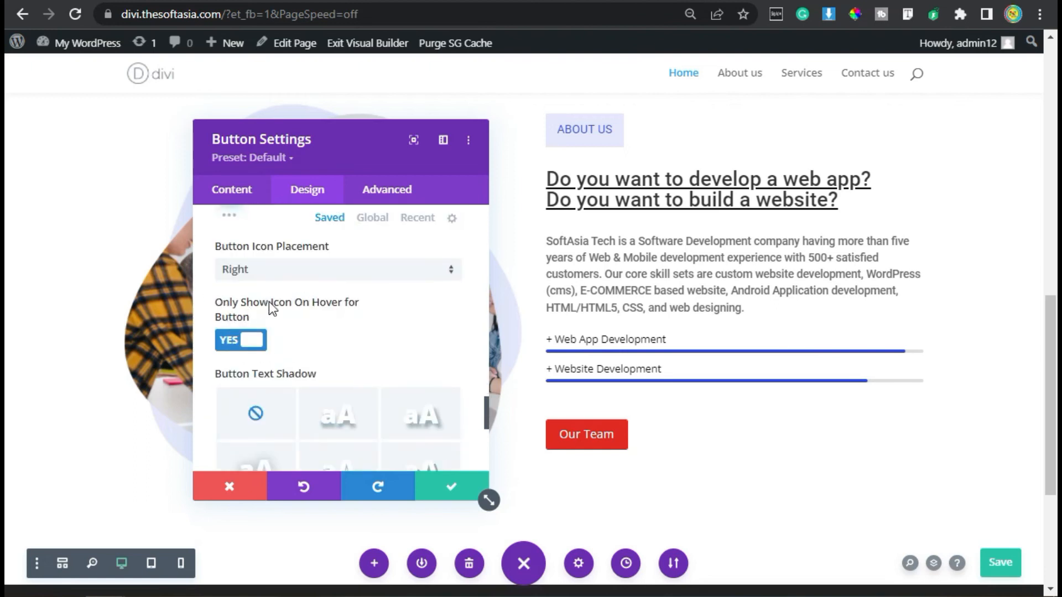
pyautogui.click(233, 341)
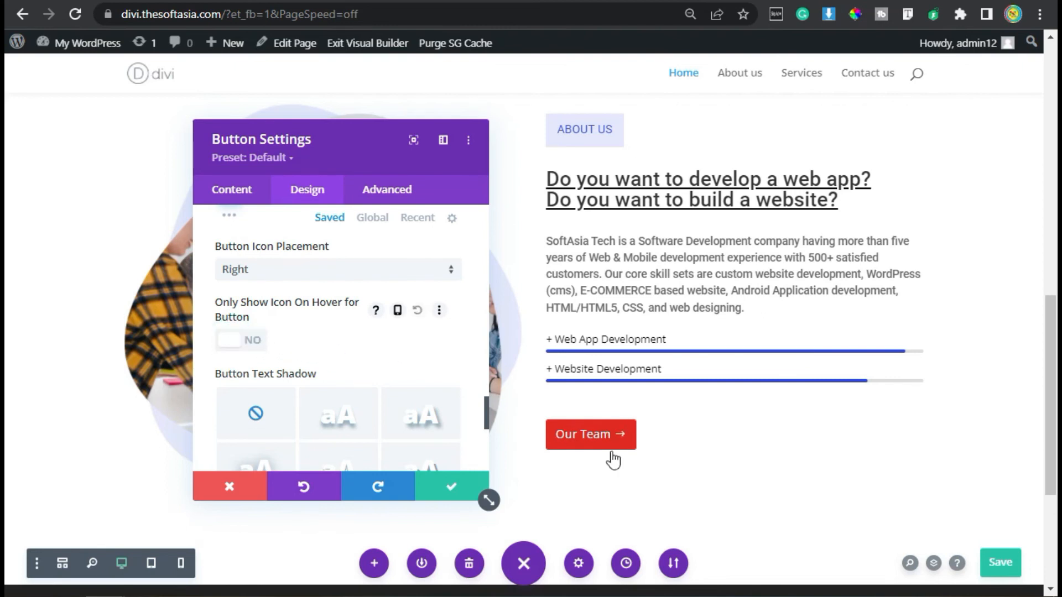
# Step: Set the button's padding to 7px top and bottom, 25px left and 45px right, and save the Button module
pyautogui.scroll(-6, 335, 351)
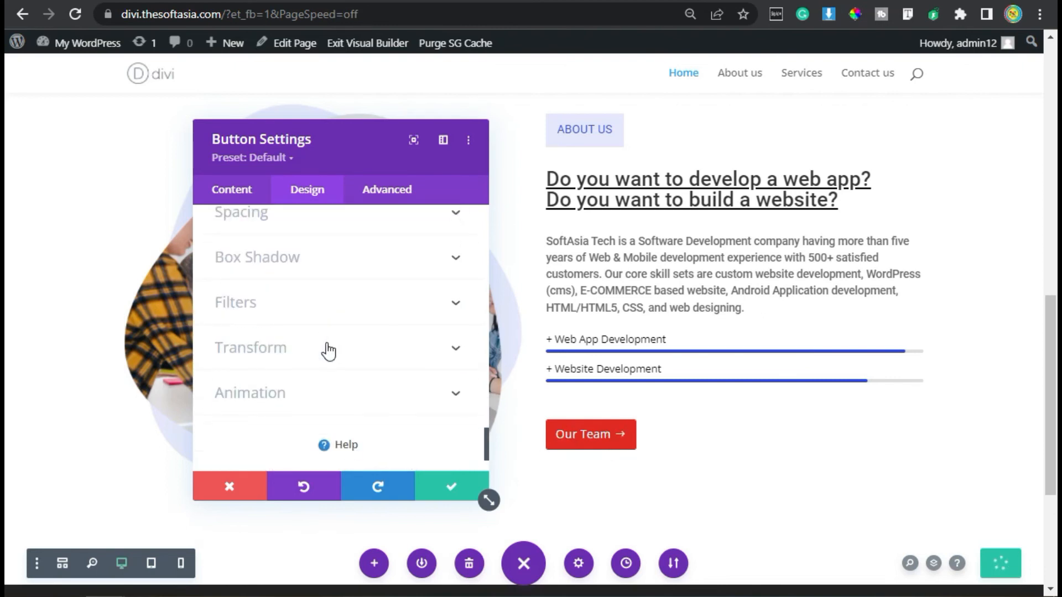
pyautogui.scroll(2, 327, 350)
pyautogui.click(268, 323)
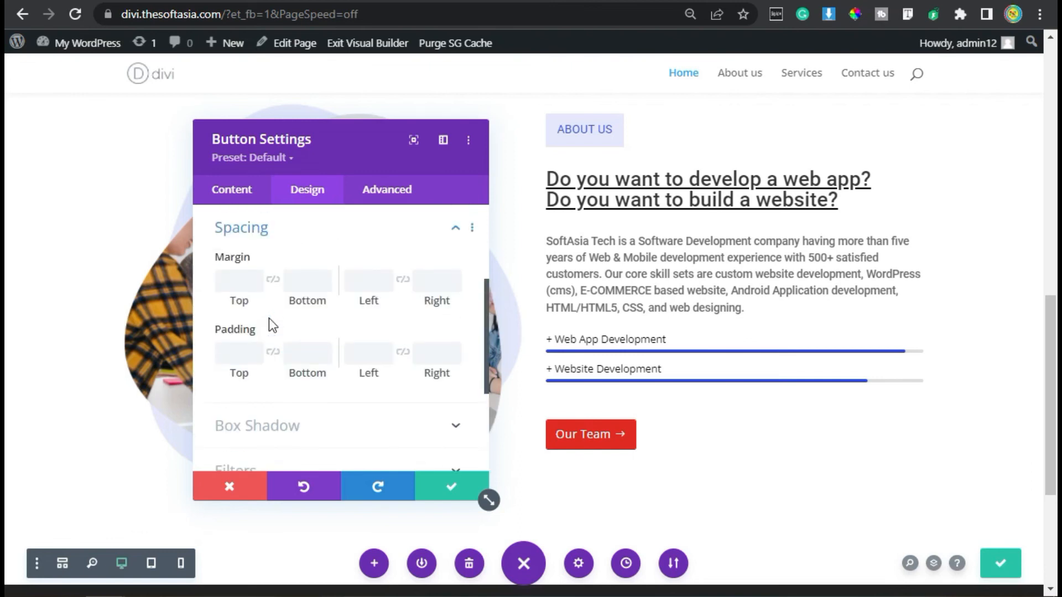
pyautogui.click(273, 353)
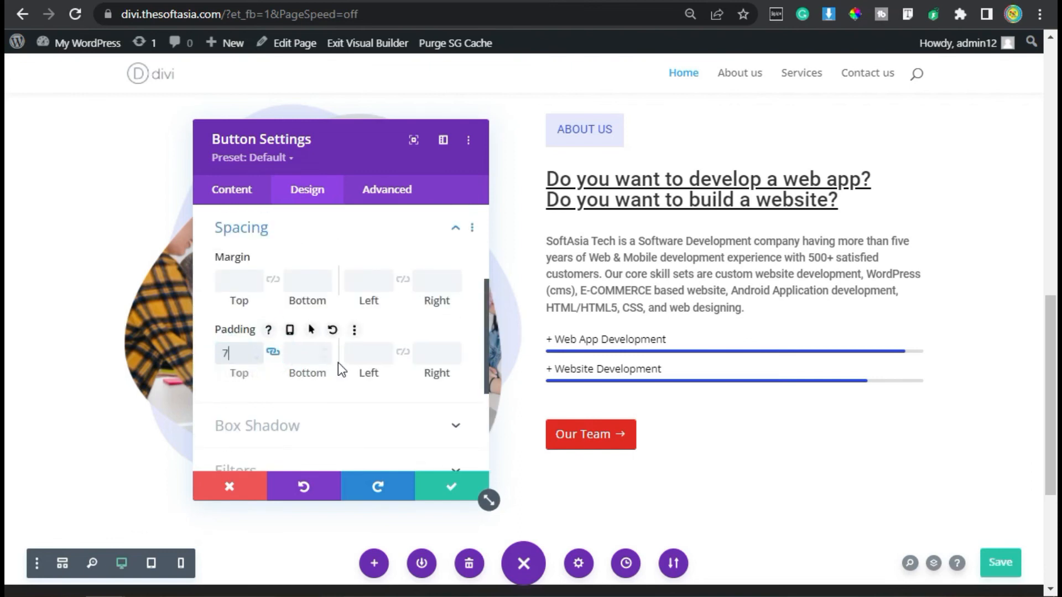
pyautogui.write('7px')
pyautogui.click(367, 354)
pyautogui.write('25px')
pyautogui.click(434, 354)
pyautogui.write('45')
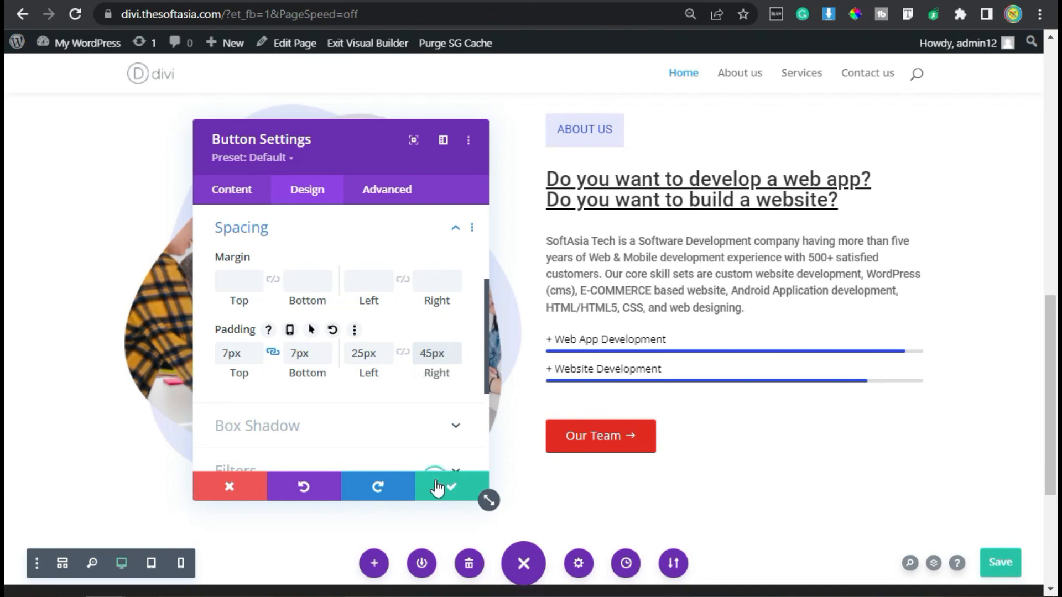
pyautogui.click(437, 487)
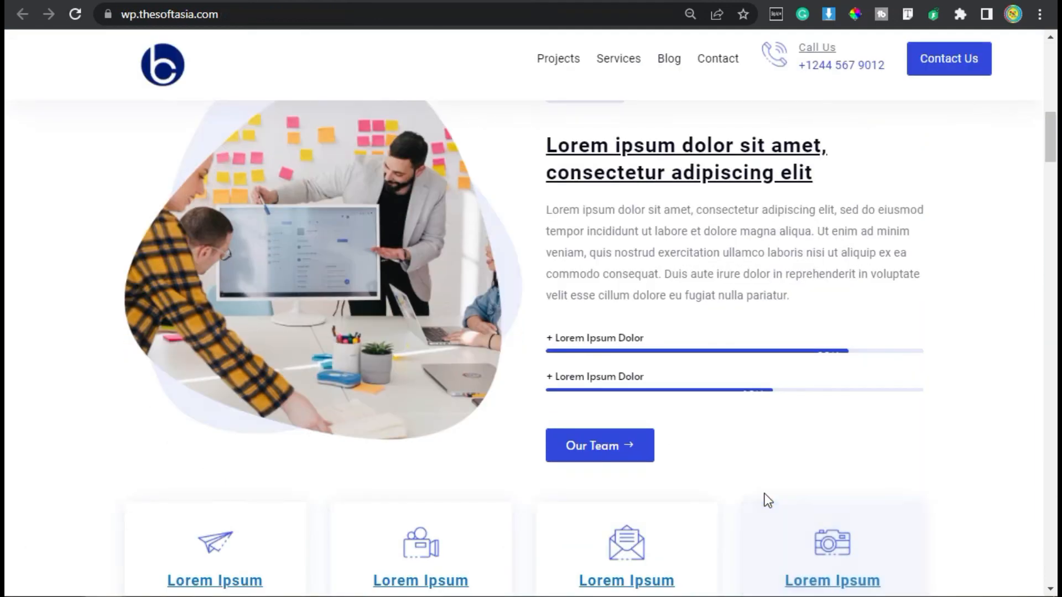
# Step: Compare the finished about section with the reference page and examine the four feature cards below its "Our Team" button
pyautogui.scroll(2, 752, 474)
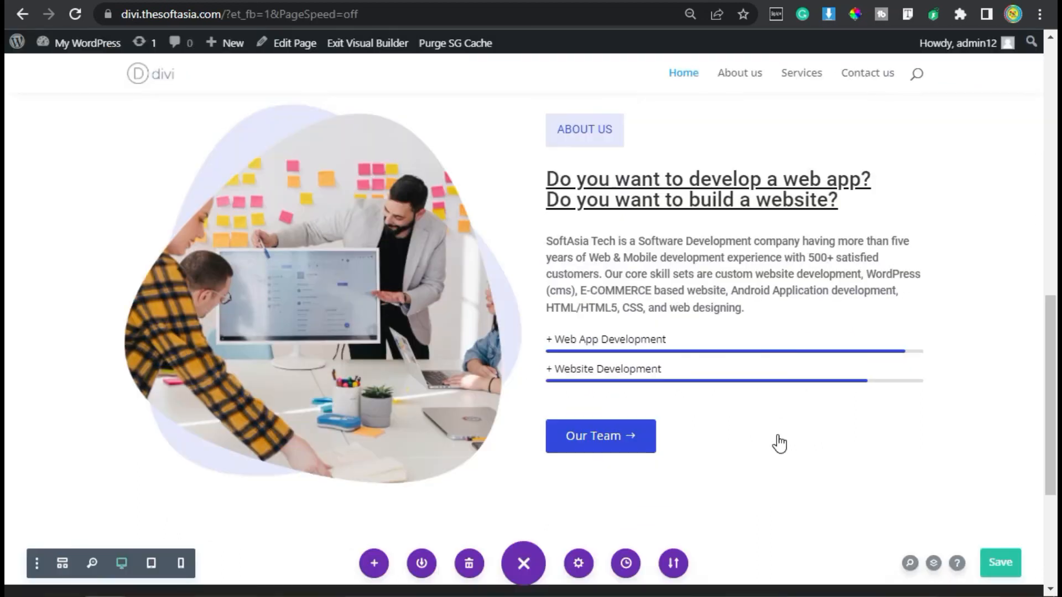
pyautogui.scroll(2, 701, 405)
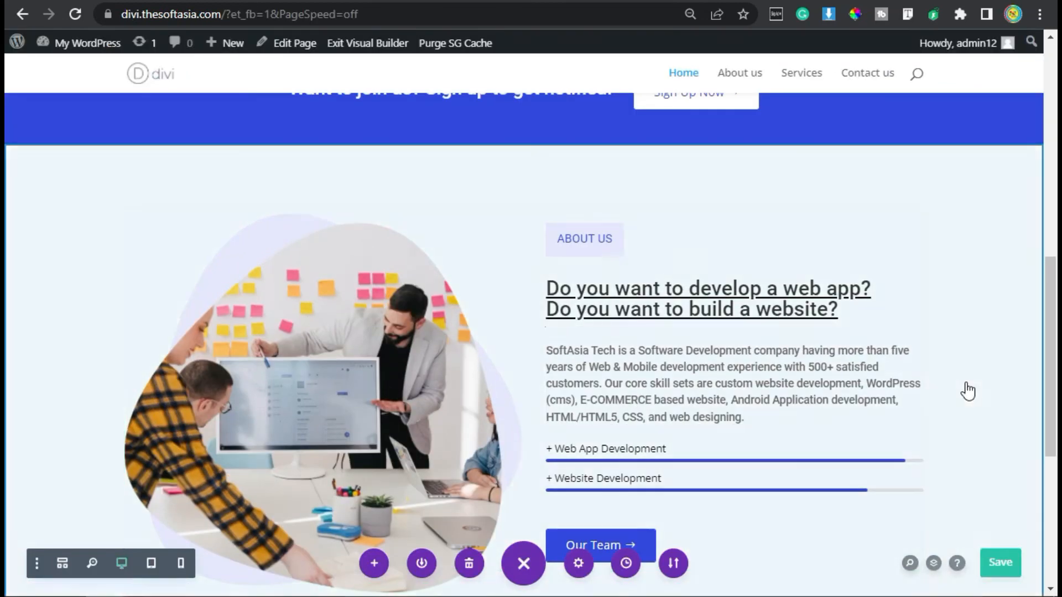
pyautogui.scroll(-2, 968, 390)
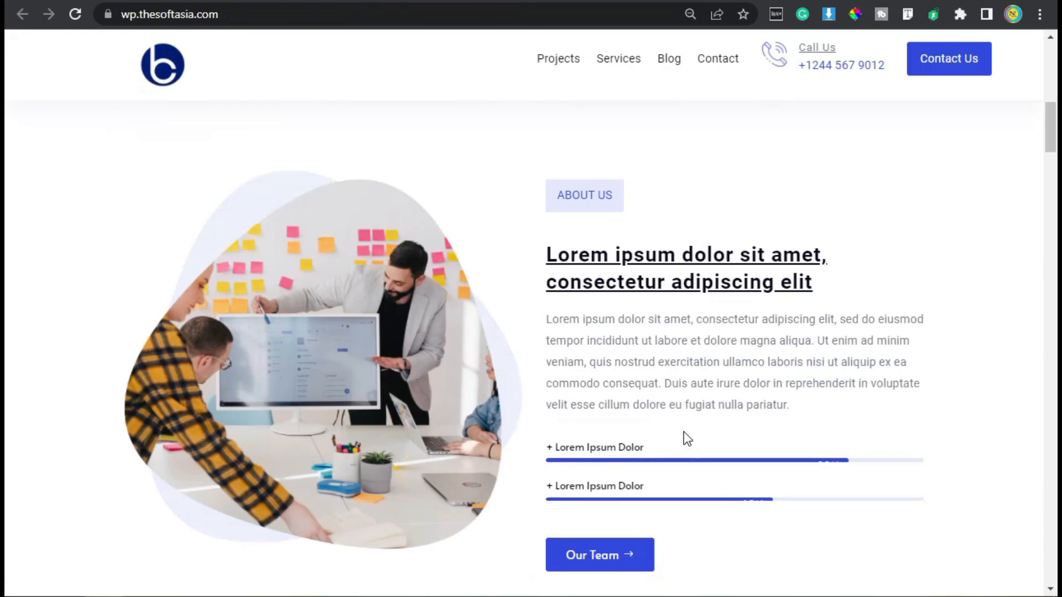
pyautogui.scroll(-6, 684, 431)
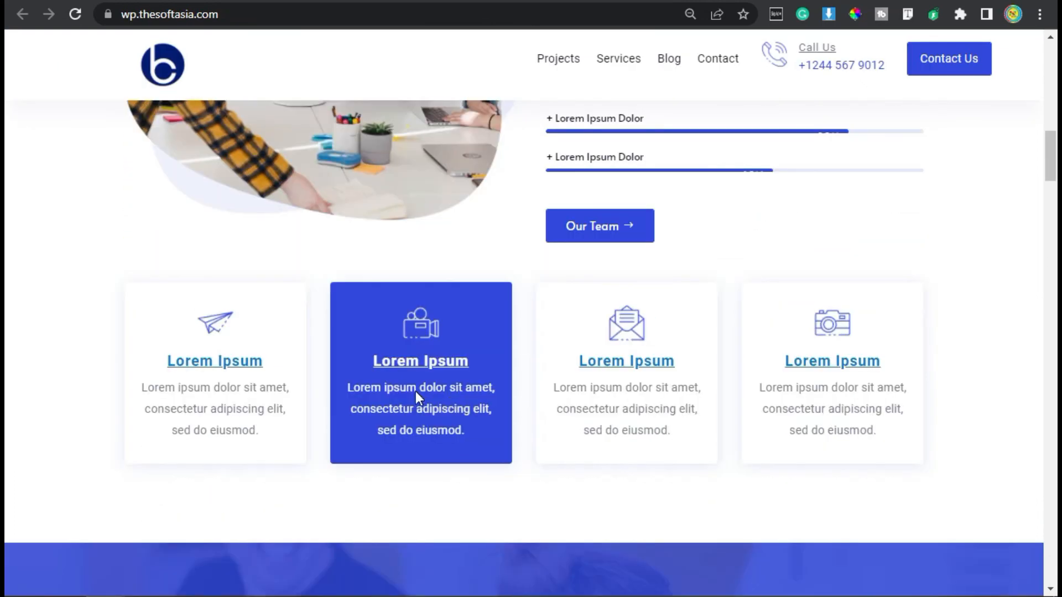